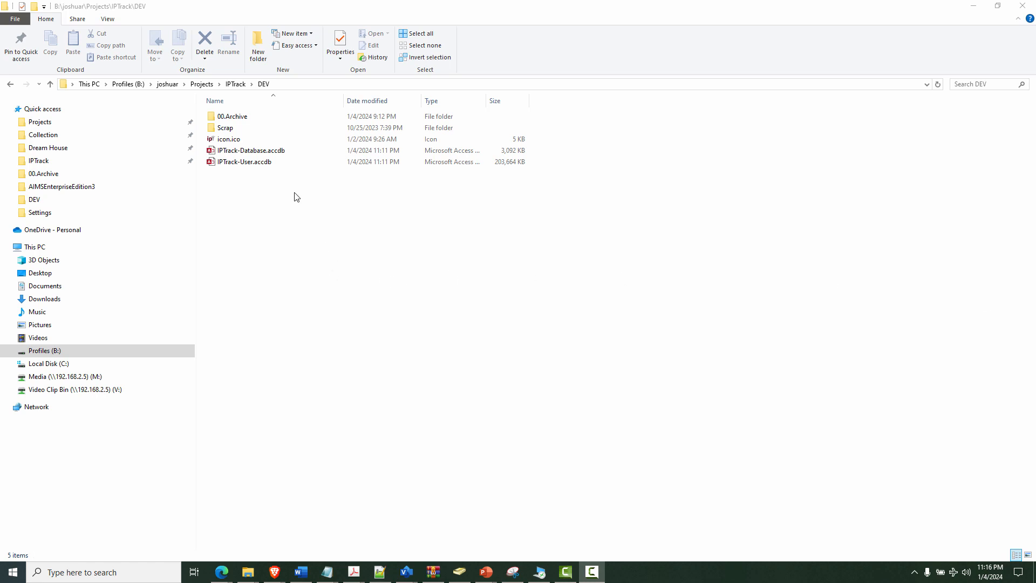
# Step: Launch IPTrack-User.accdb from the IPTrack DEV folder in Access
pyautogui.click(283, 153)
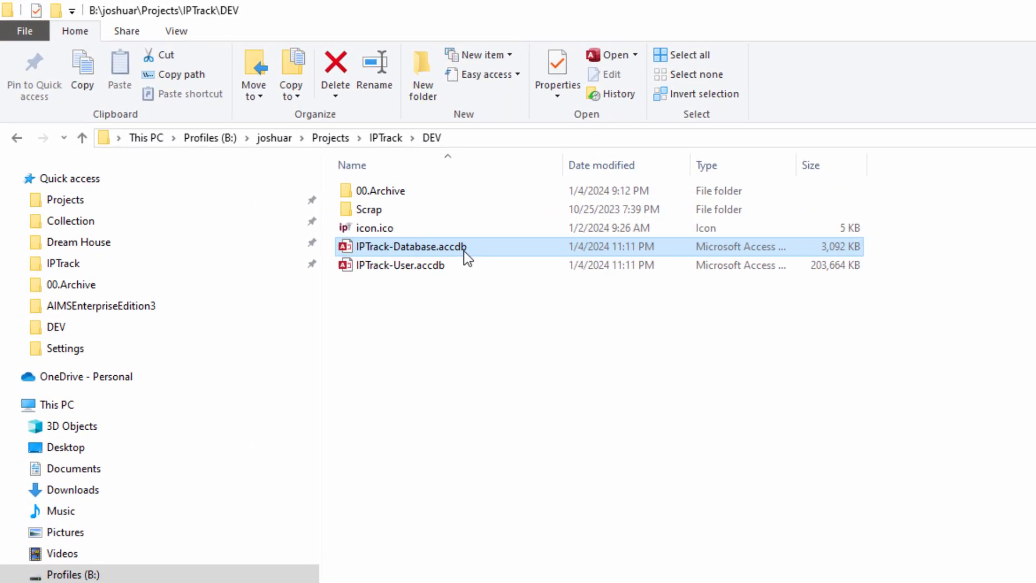
pyautogui.click(422, 265)
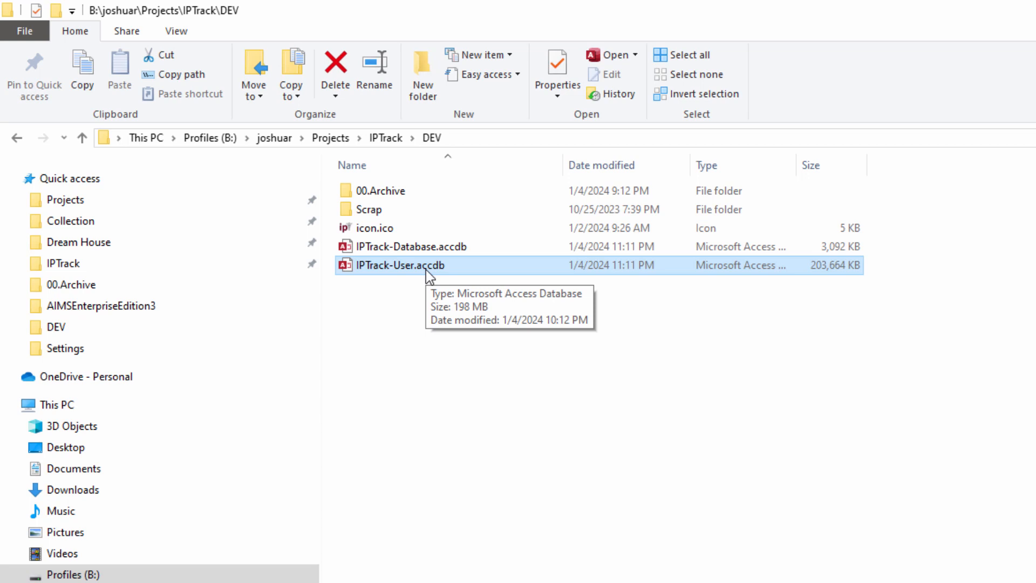
pyautogui.doubleClick(426, 270)
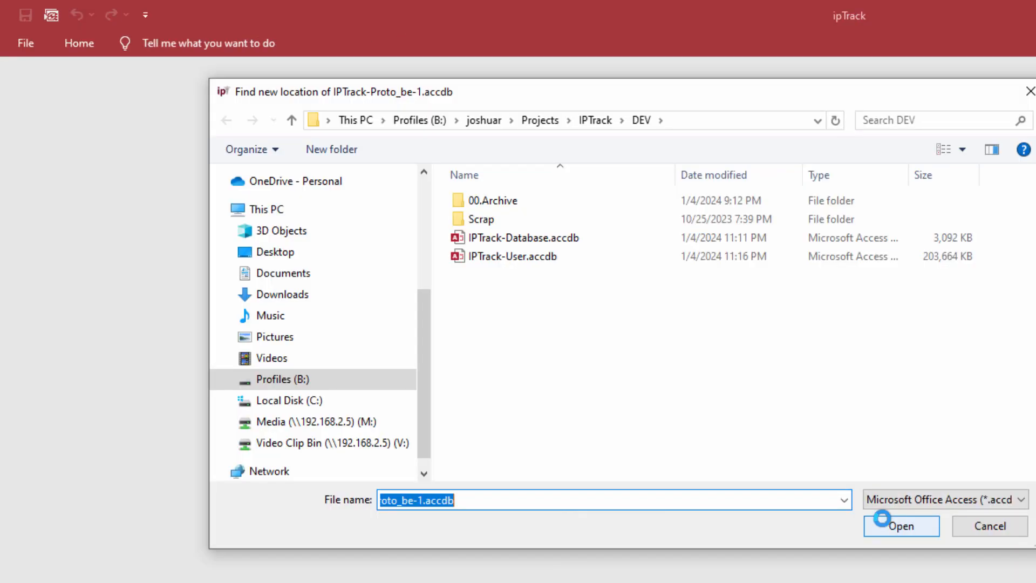
# Step: Point the missing back-end link to IPTrack-Database.accdb in the DEV folder
pyautogui.click(587, 248)
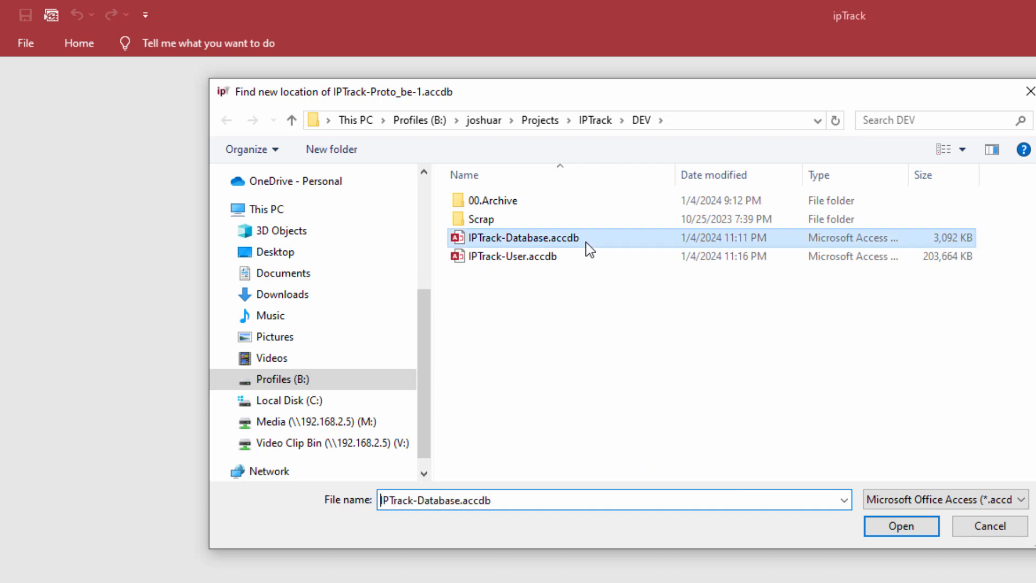
pyautogui.click(890, 534)
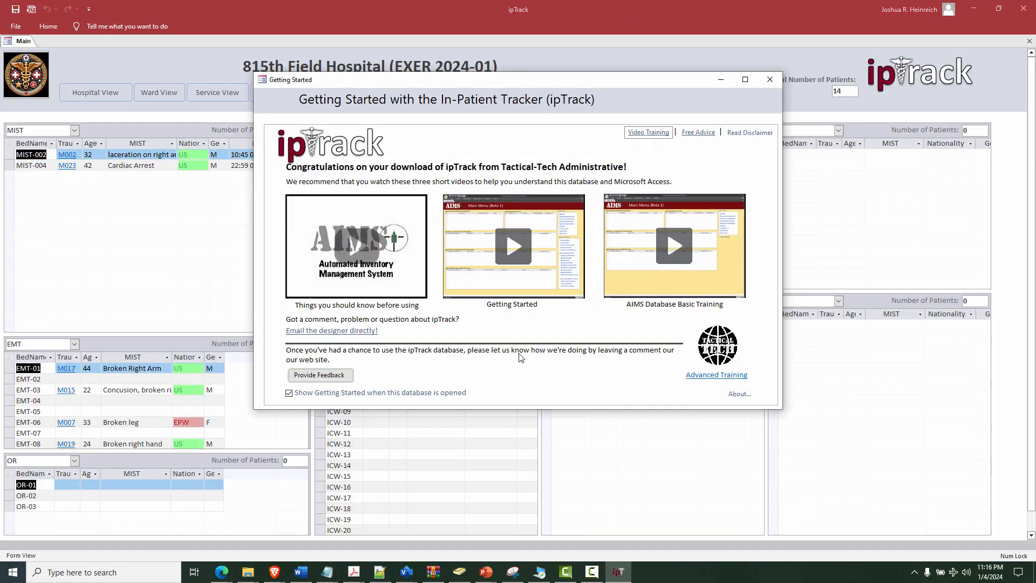
# Step: Dismiss Getting Started and show the 555-ICU beds in two empty ward panels
pyautogui.click(769, 83)
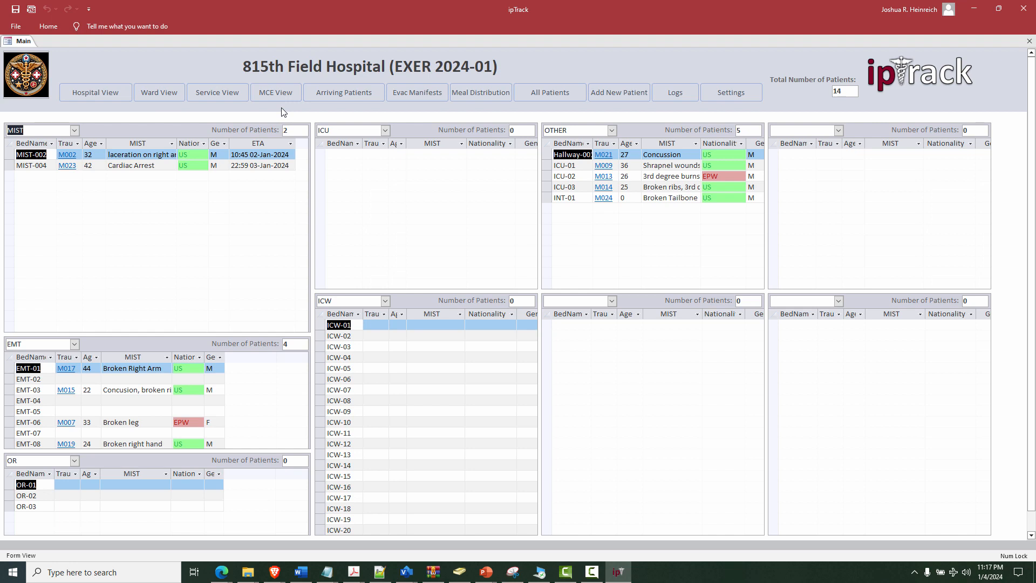
pyautogui.click(612, 301)
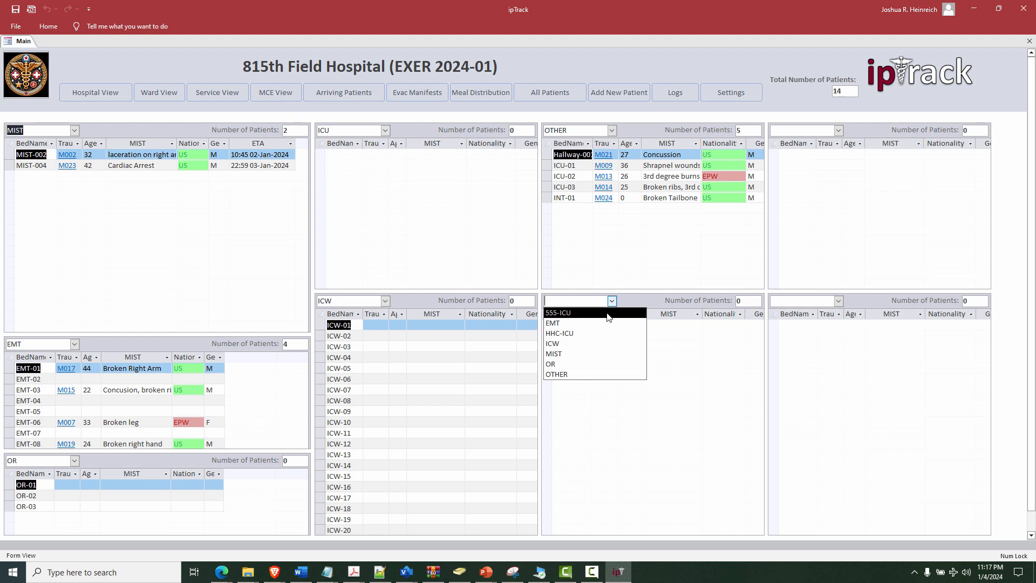
pyautogui.click(607, 316)
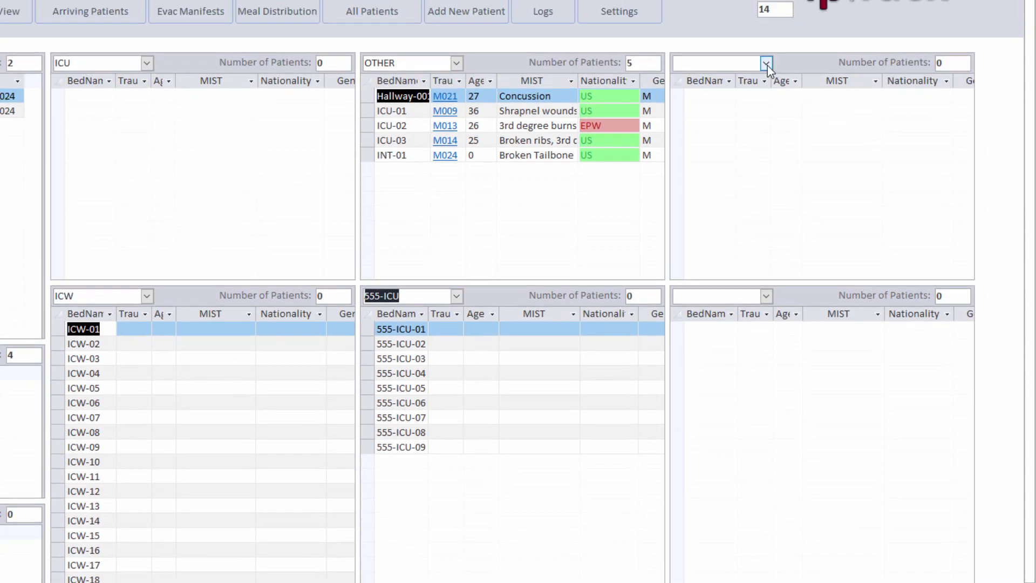
pyautogui.click(766, 63)
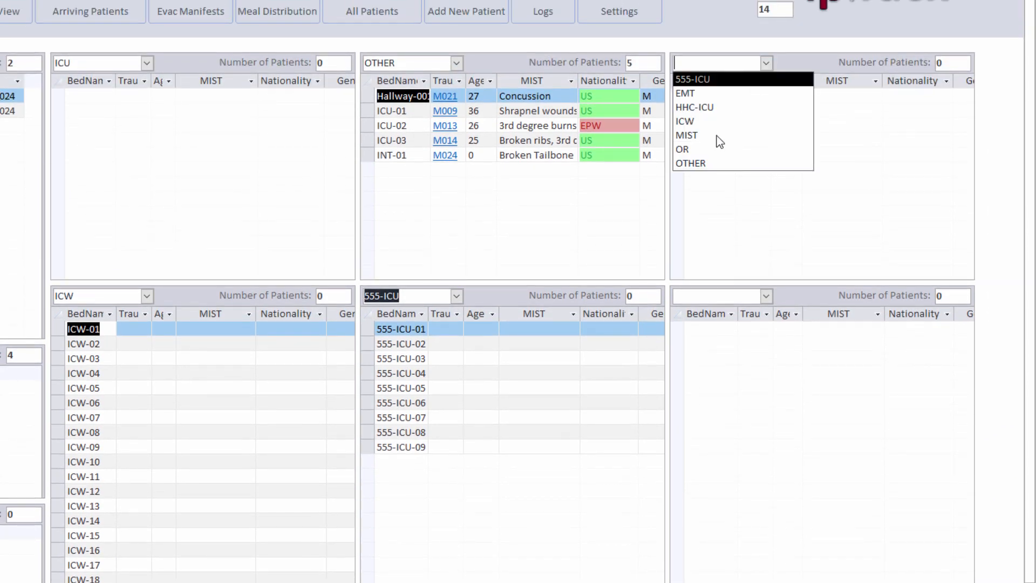
pyautogui.click(715, 81)
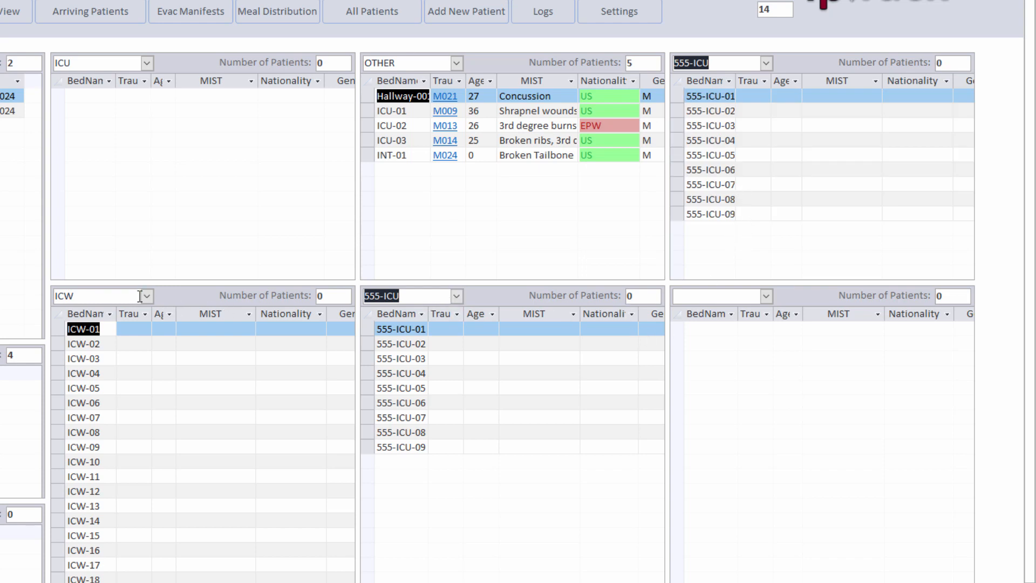
# Step: Switch the ICU panel to HHC-ICU and refresh the OTHER panel's bed list
pyautogui.click(148, 64)
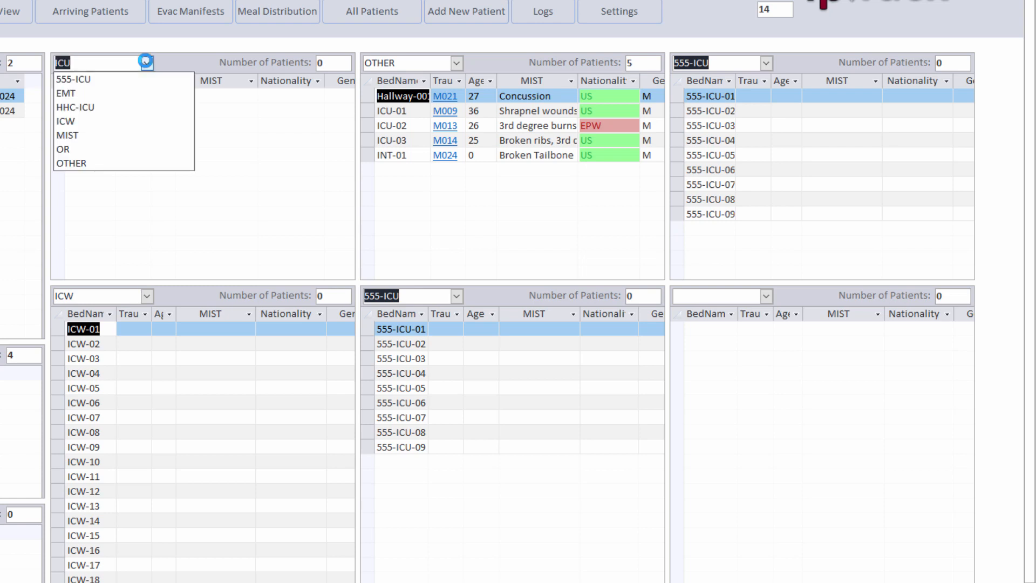
pyautogui.click(103, 108)
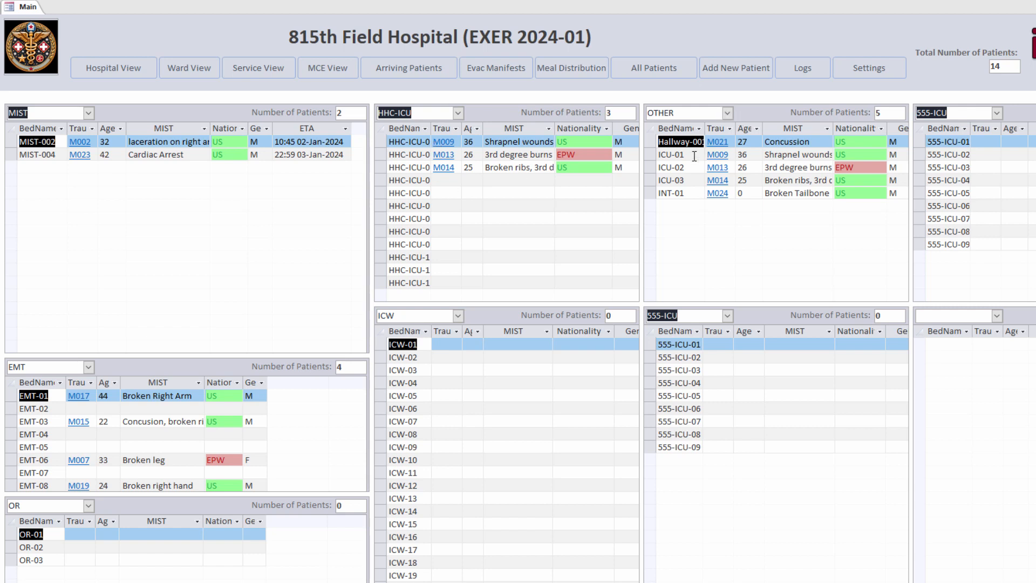
pyautogui.click(694, 156)
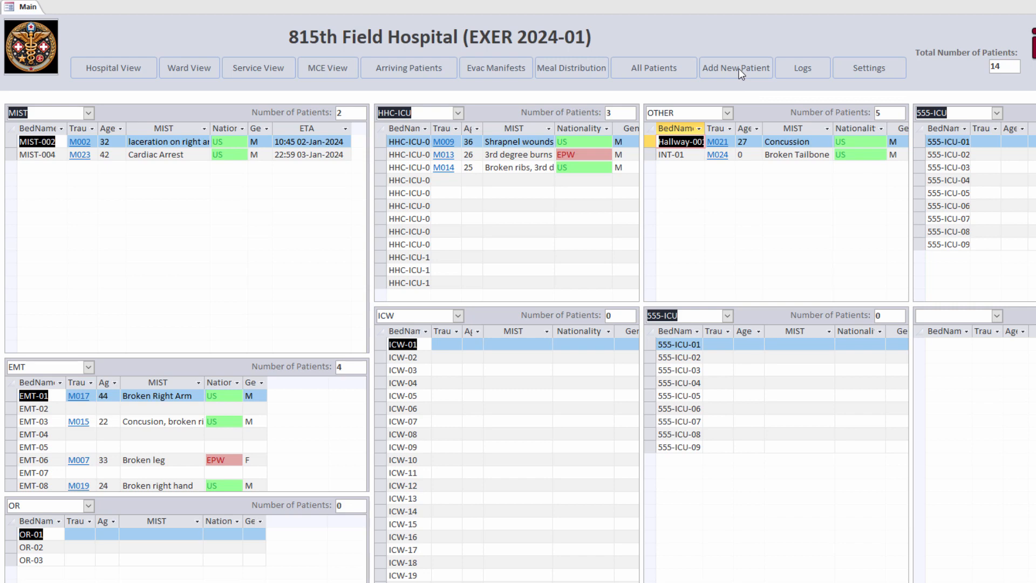
# Step: Start a new patient in bed MIST-001 with ESI category 4 and Minimal triage
pyautogui.click(739, 69)
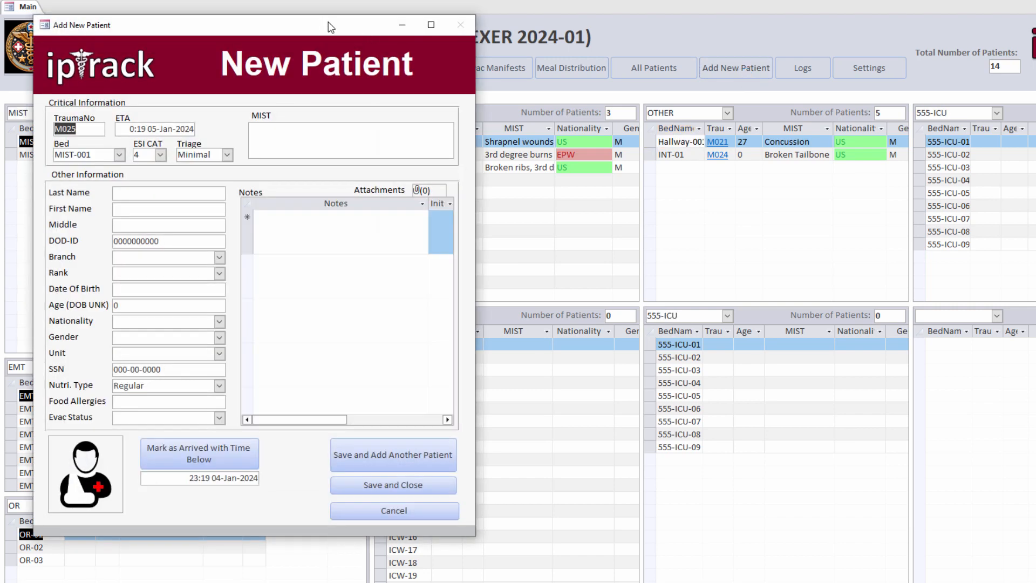
pyautogui.moveTo(326, 28); pyautogui.dragTo(629, 24)
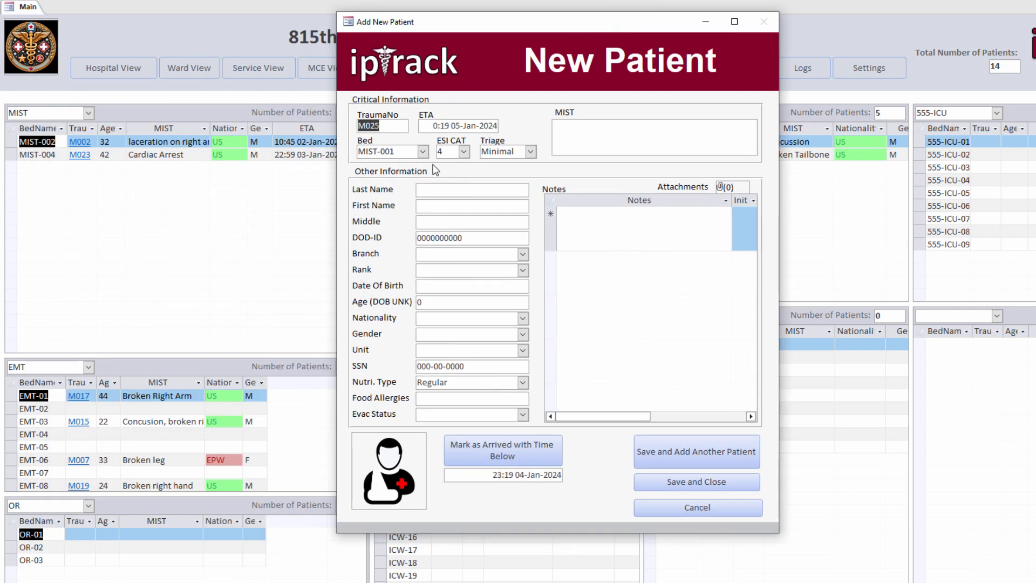
pyautogui.click(387, 125)
pyautogui.doubleClick(399, 151)
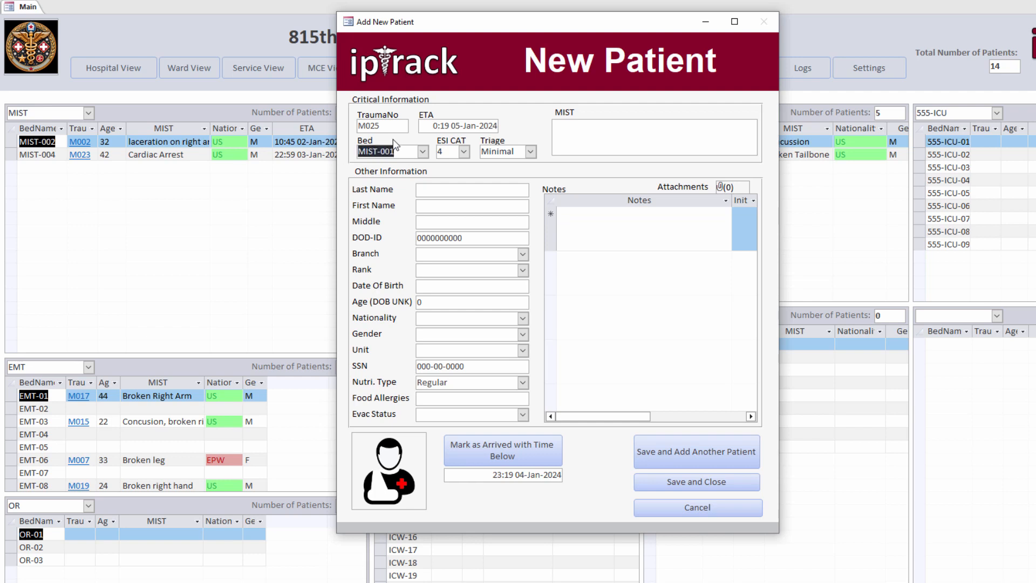
pyautogui.click(464, 152)
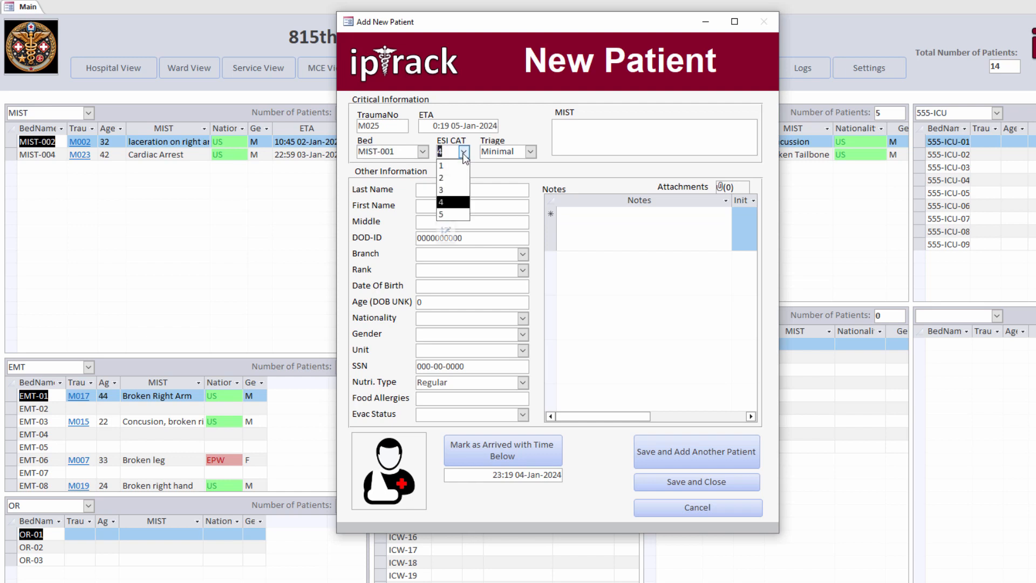
pyautogui.click(531, 153)
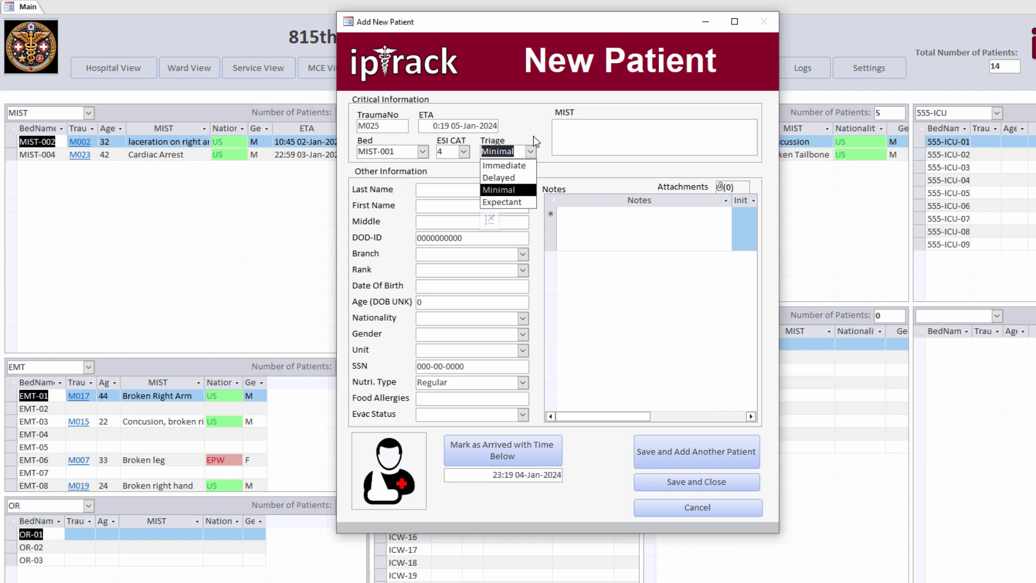
pyautogui.click(533, 134)
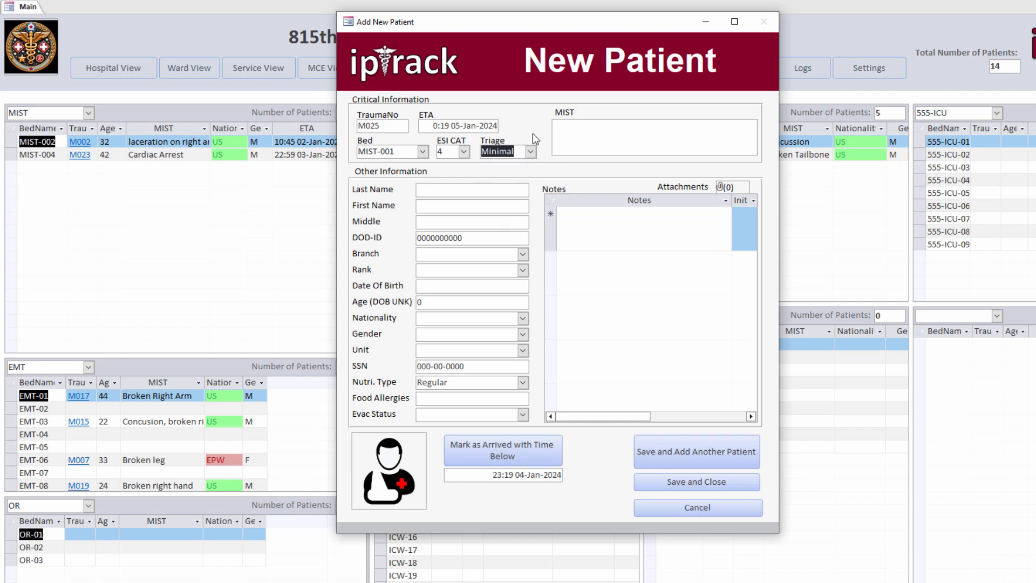
# Step: Begin editing the ETA hour, typing 12 at the leading digit
pyautogui.click(430, 125)
pyautogui.moveTo(430, 126); pyautogui.dragTo(495, 126)
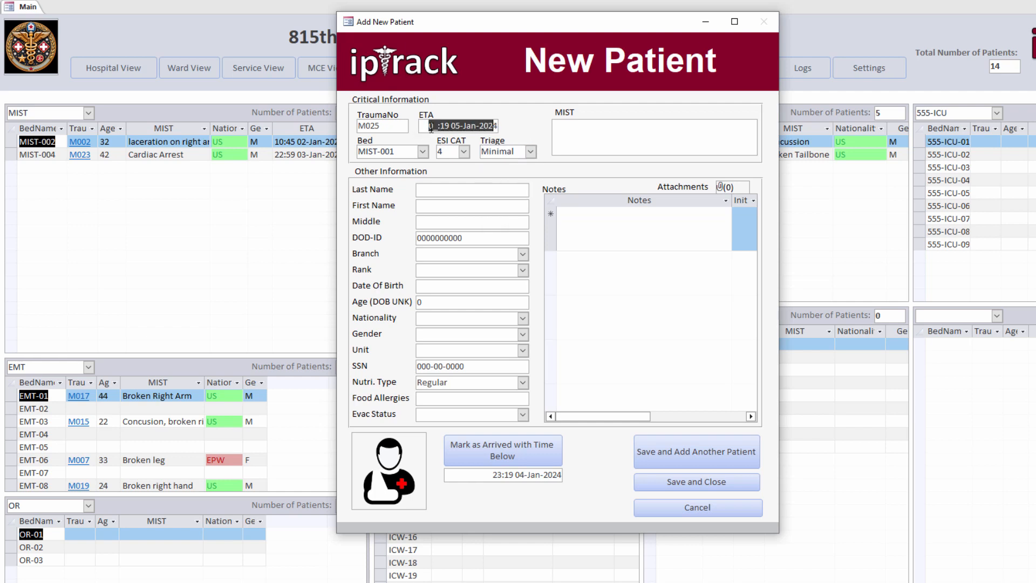
pyautogui.click(435, 126)
pyautogui.click(430, 127)
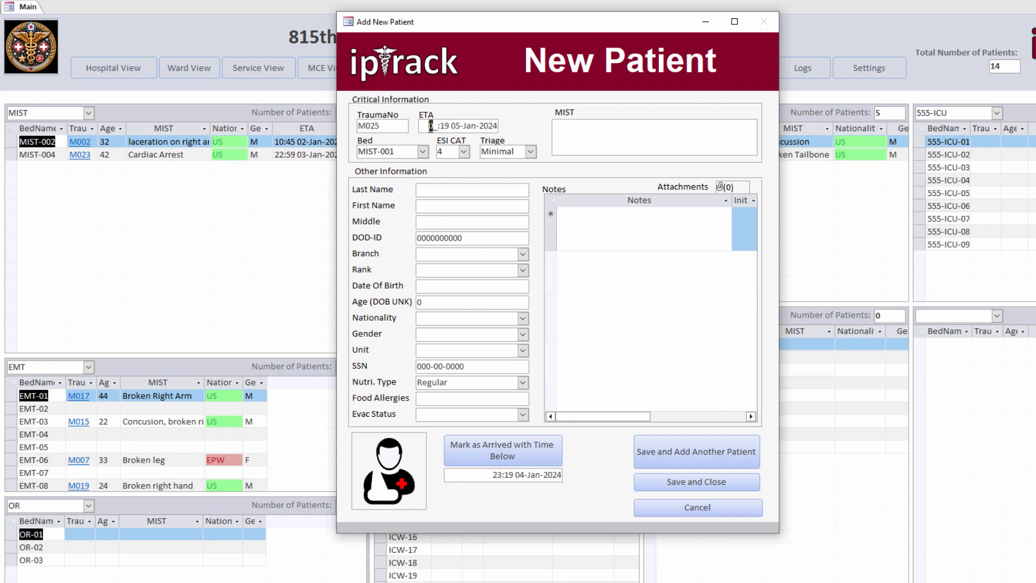
pyautogui.write('12')
pyautogui.click(436, 125)
pyautogui.press('Left')
# Step: Set the ETA hour to 23 and enter Concussion as the MIST injury
pyautogui.write('23')
pyautogui.click(577, 137)
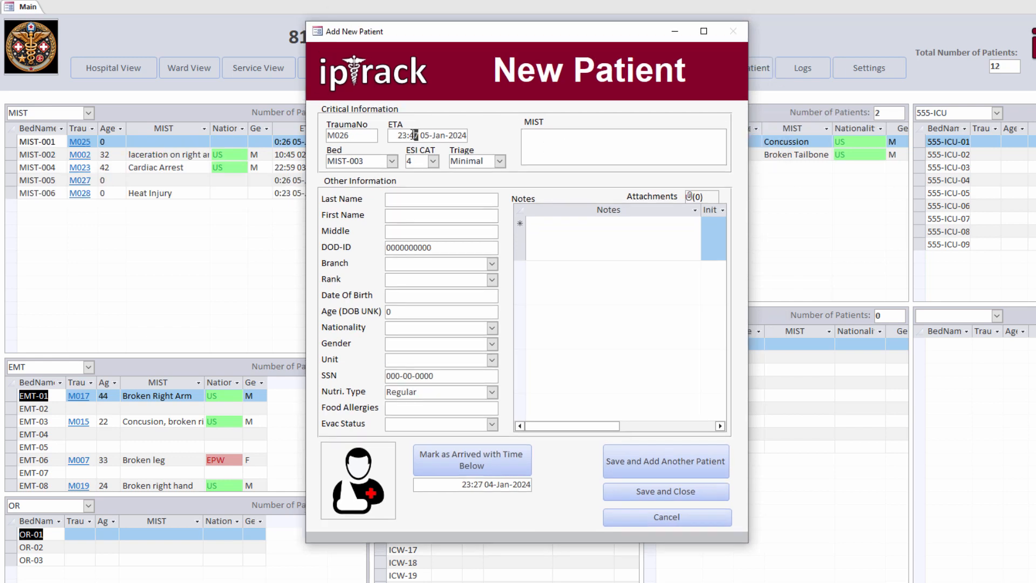
pyautogui.click(596, 141)
pyautogui.write('Conc')
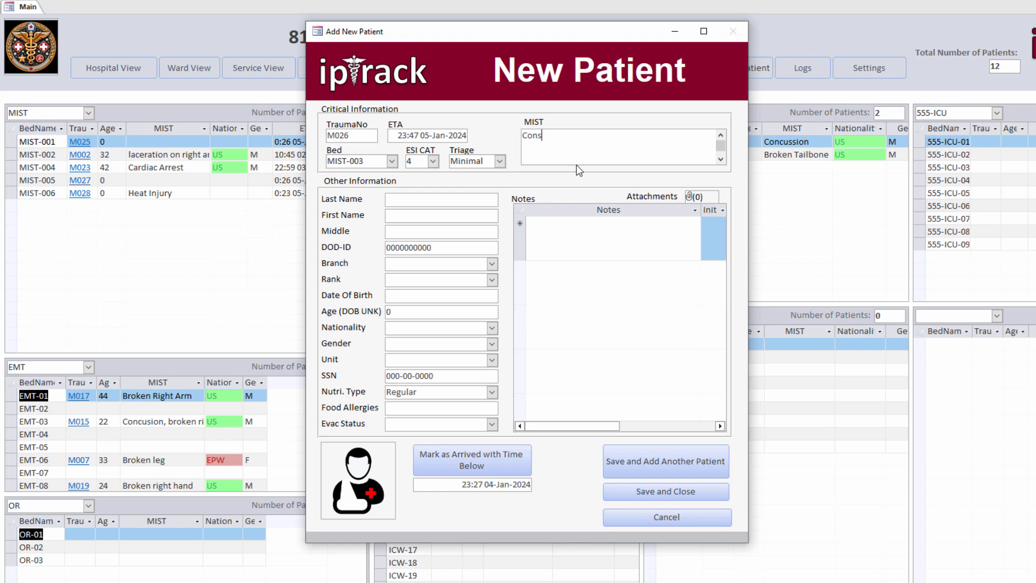
pyautogui.write('ussion')
# Step: Enter the patient's last name and save, starting another patient record
pyautogui.click(414, 197)
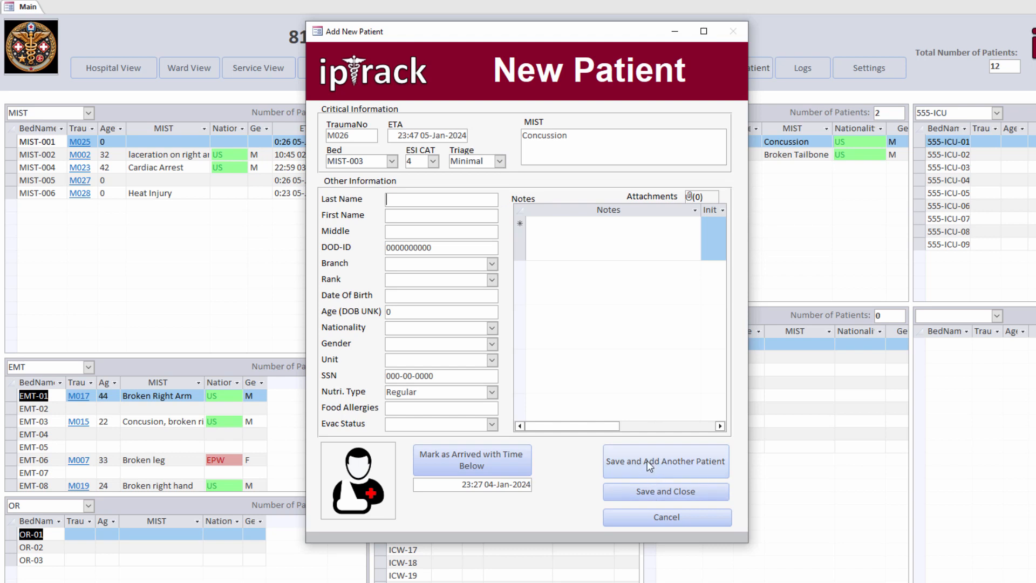
pyautogui.click(469, 204)
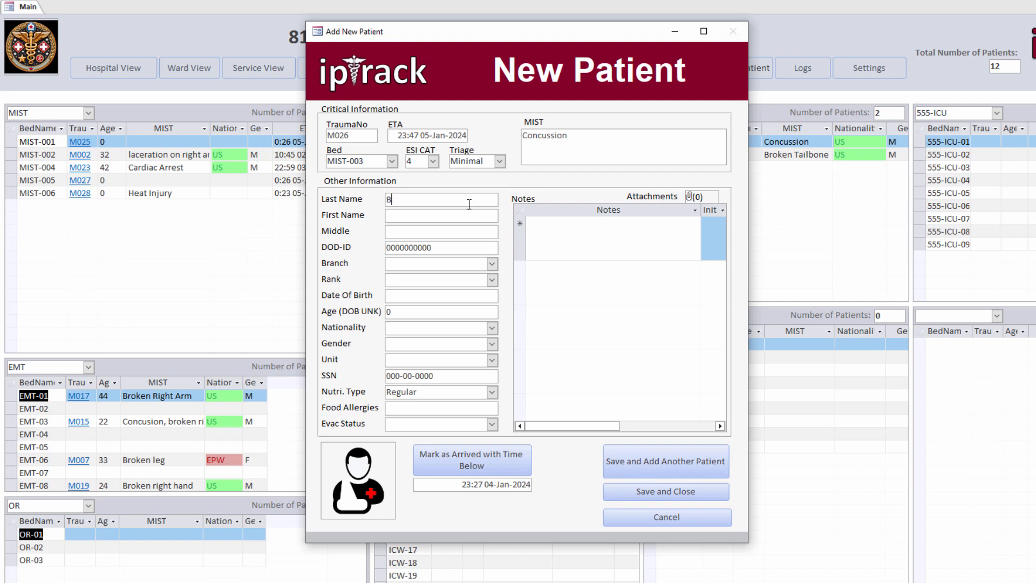
pyautogui.click(662, 463)
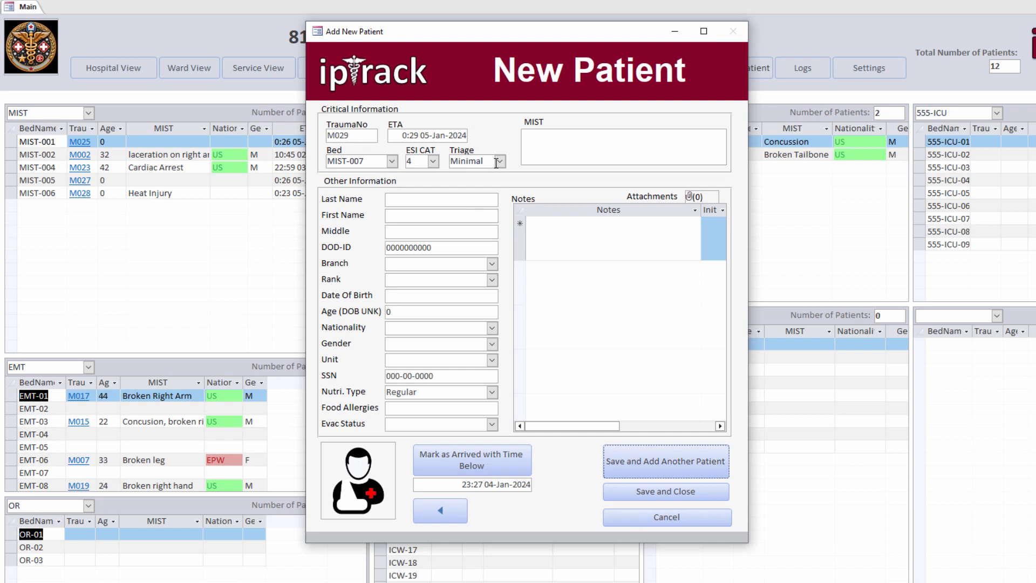
# Step: Enter Burn Victim as the new record's MIST description, then return to patient M026
pyautogui.click(558, 155)
pyautogui.write('Burn Victim')
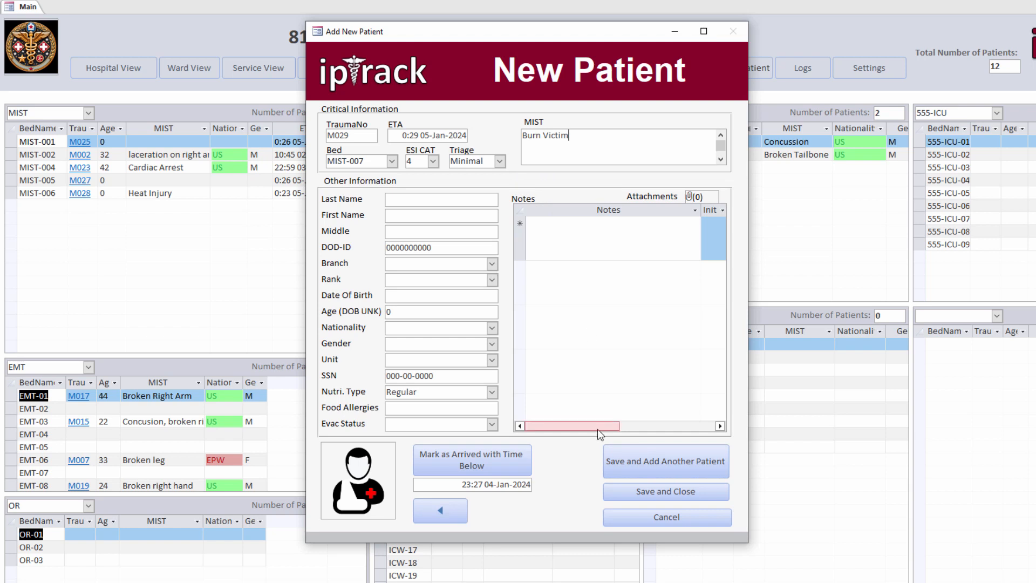
pyautogui.click(448, 516)
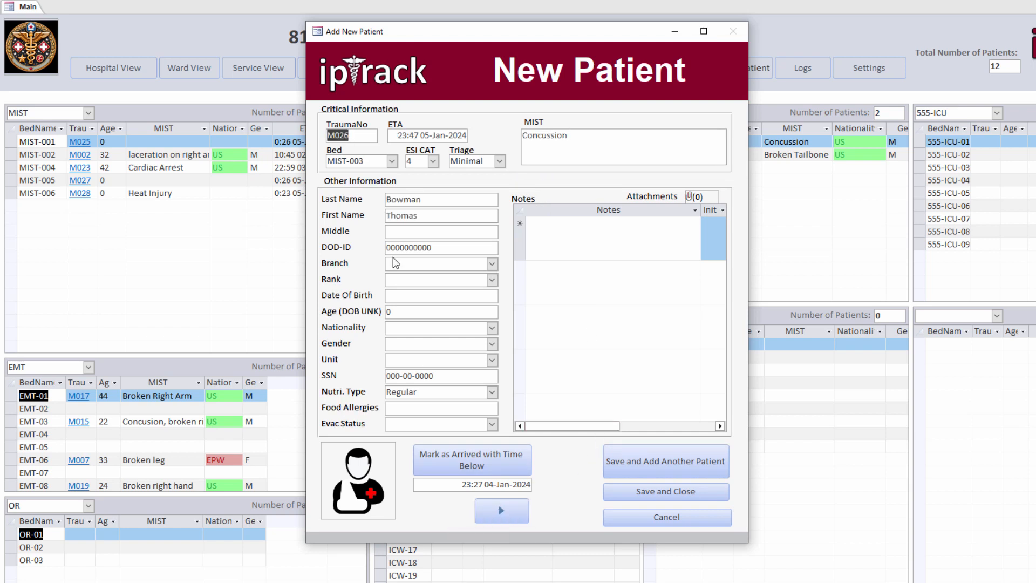
# Step: Set patient M026's branch to Army and rank to SFC
pyautogui.click(492, 264)
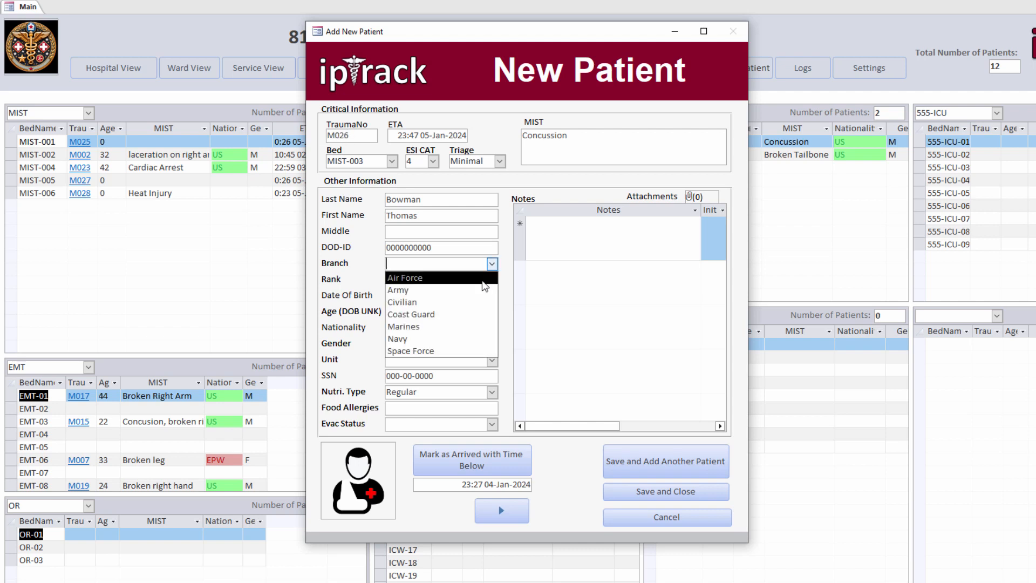
pyautogui.click(474, 291)
pyautogui.click(492, 279)
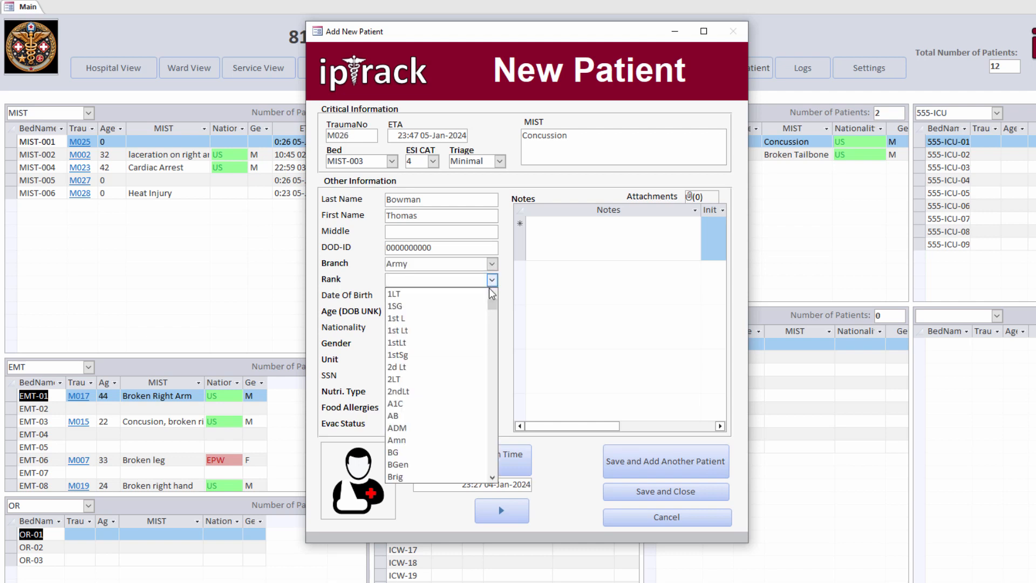
pyautogui.write('sfc')
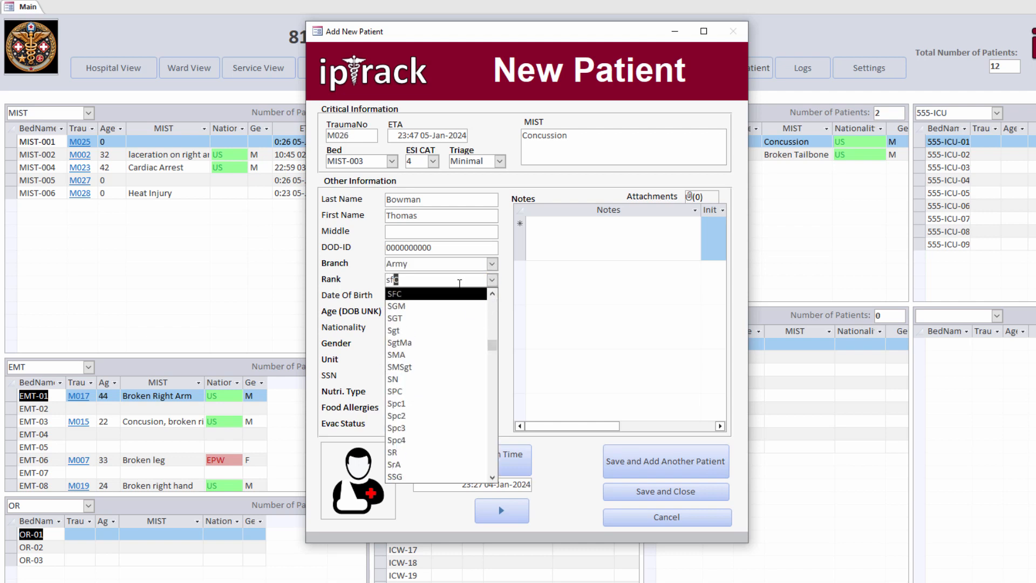
pyautogui.click(442, 296)
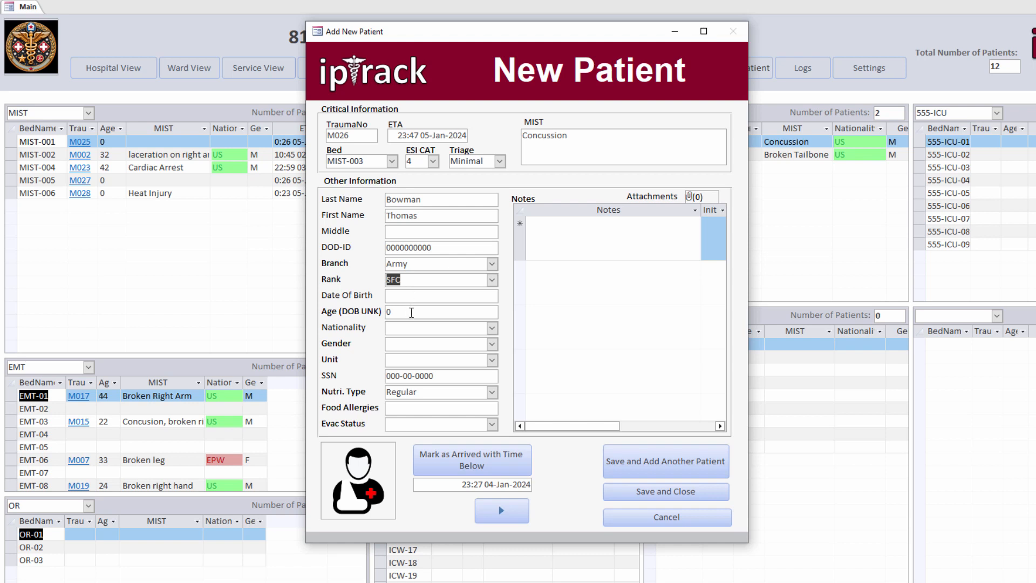
# Step: Enter age 30, nationality US and gender M for patient M026
pyautogui.click(411, 312)
pyautogui.click(377, 312)
pyautogui.write('30')
pyautogui.click(417, 295)
pyautogui.click(419, 312)
pyautogui.click(492, 328)
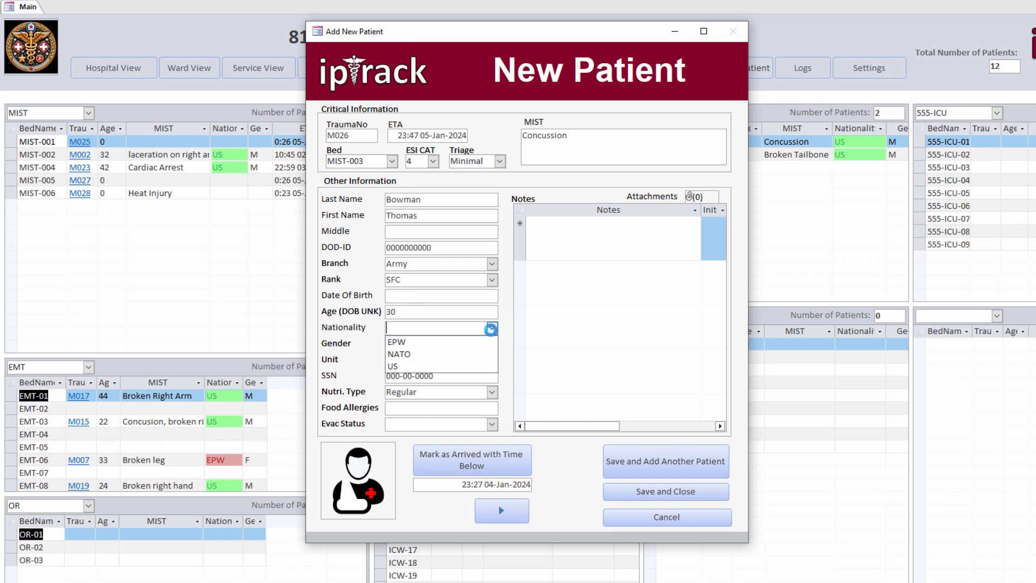
pyautogui.click(467, 366)
pyautogui.click(489, 343)
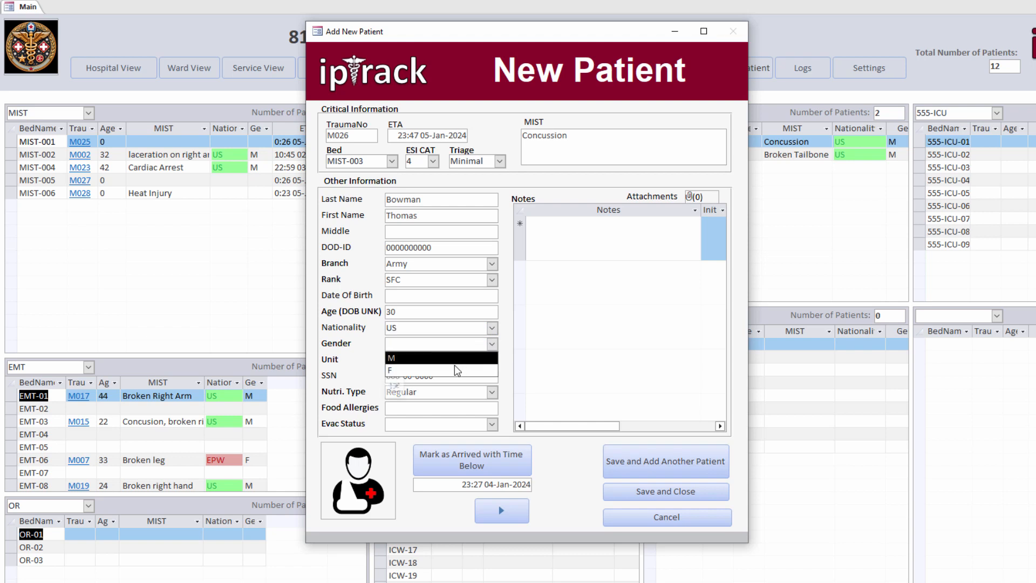
pyautogui.click(486, 359)
pyautogui.click(491, 360)
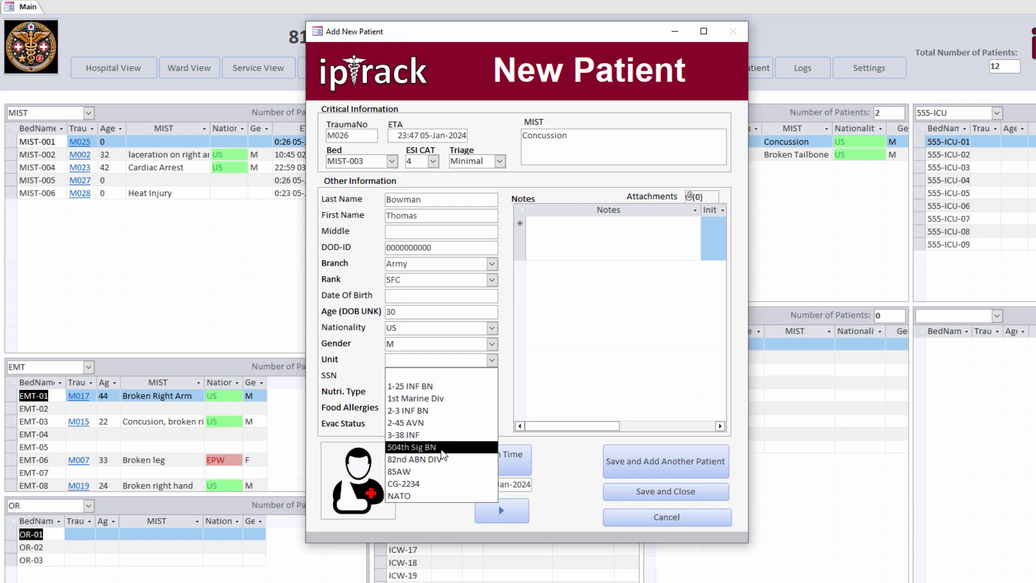
# Step: Enter 3-56 INF BN as the unit and keep Regular as the nutrition type
pyautogui.write('3-56')
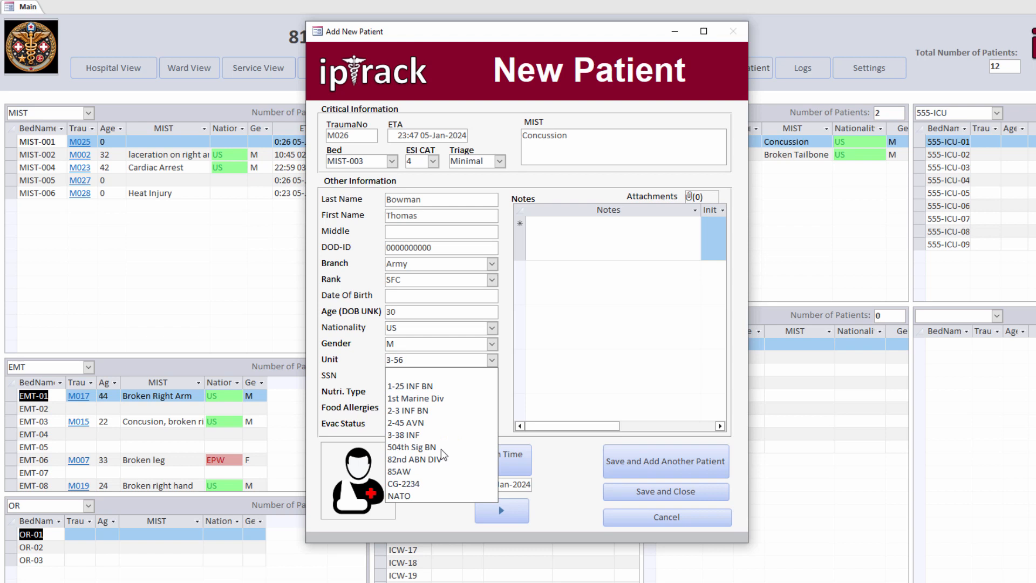
pyautogui.write(' INF BN')
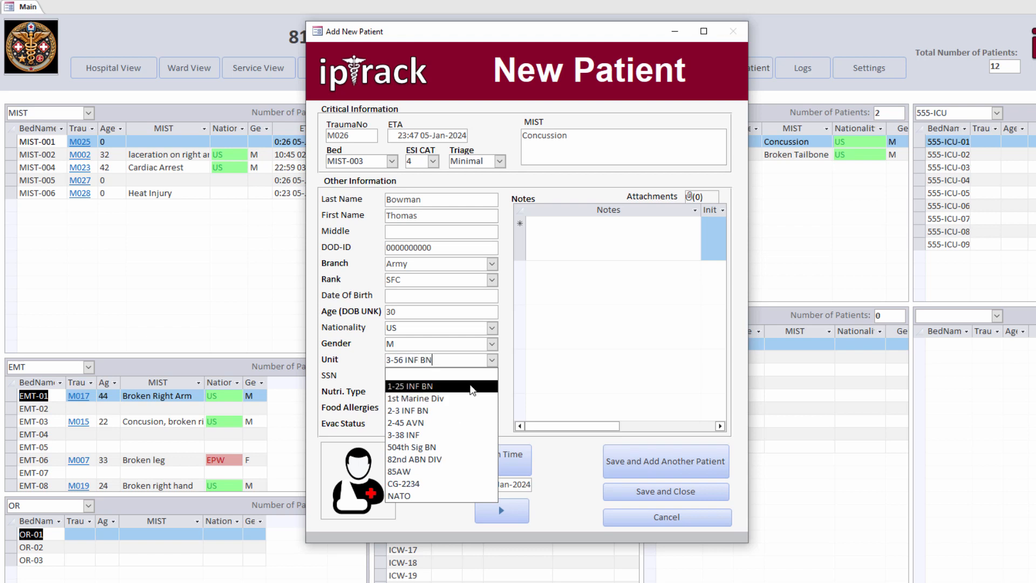
pyautogui.click(510, 373)
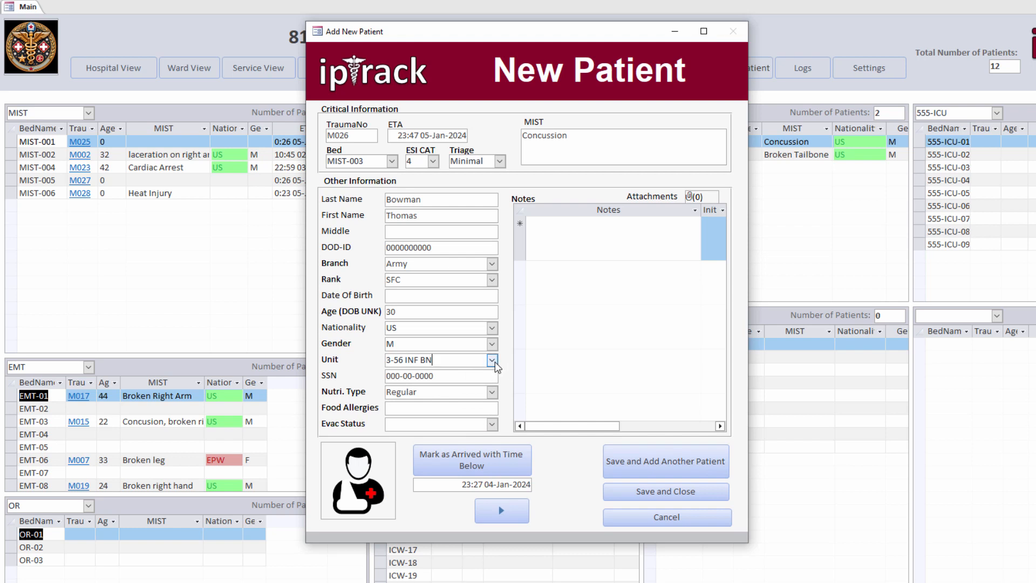
pyautogui.click(493, 361)
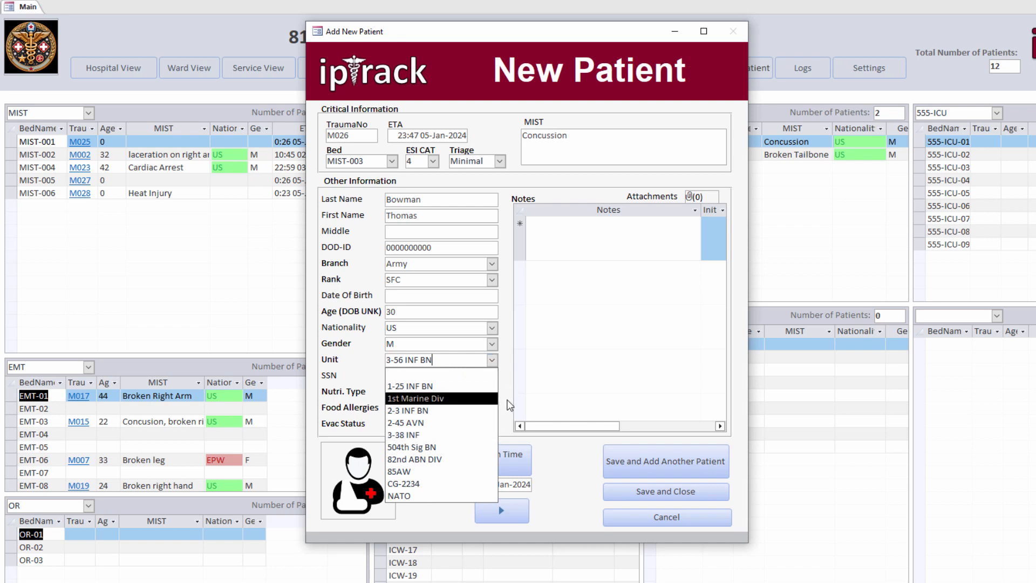
pyautogui.click(507, 402)
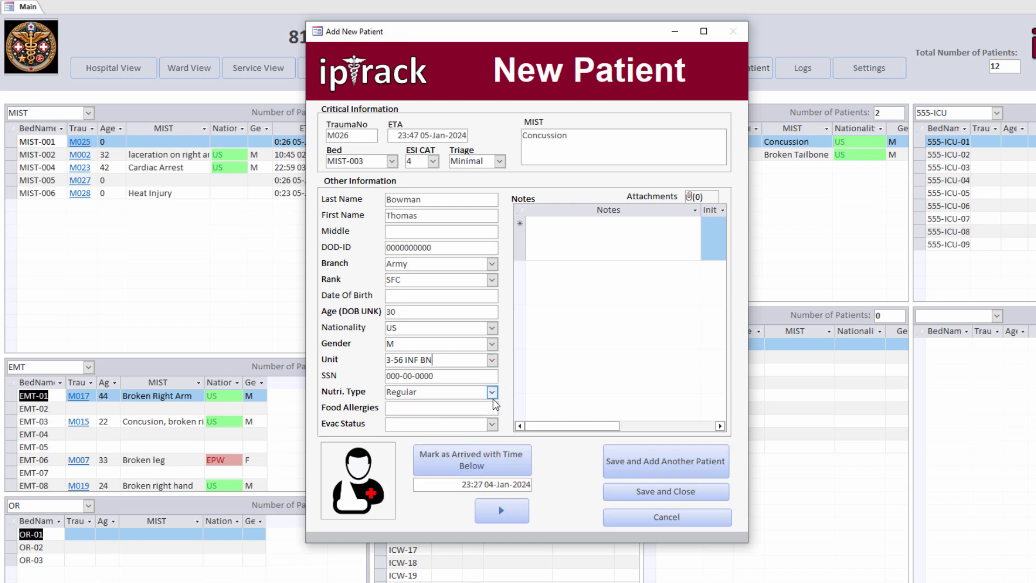
pyautogui.click(492, 393)
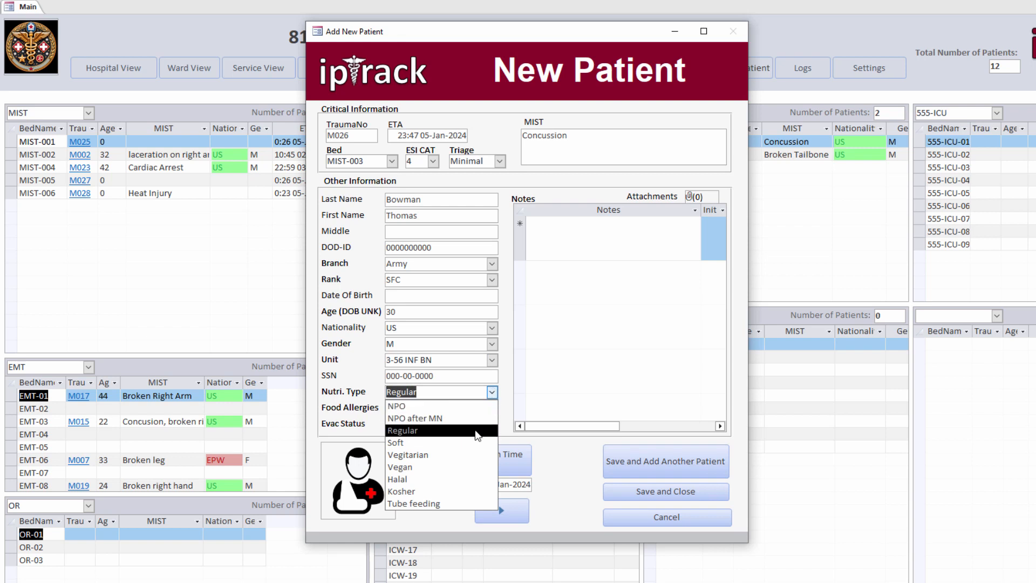
pyautogui.click(477, 431)
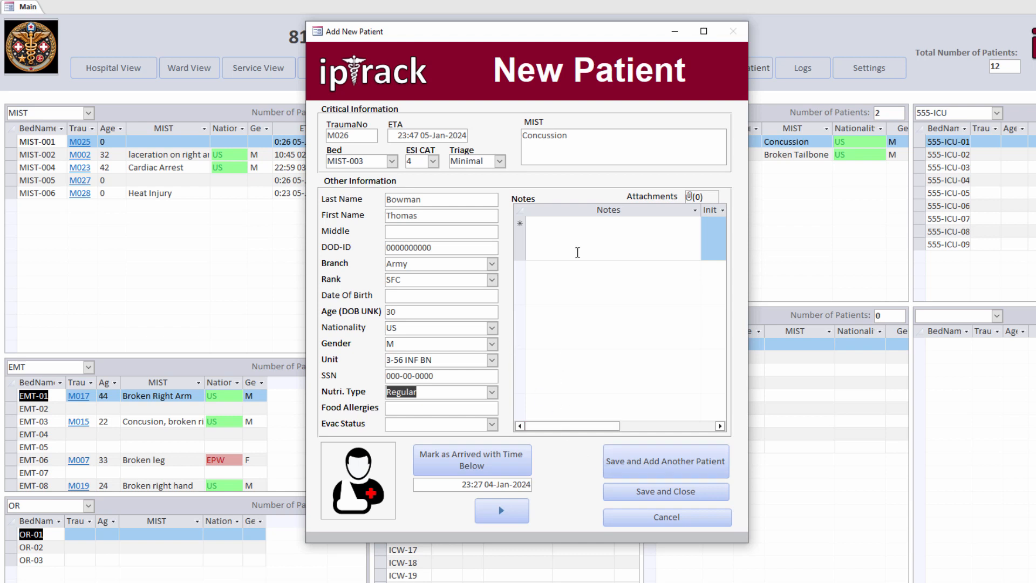
pyautogui.click(578, 252)
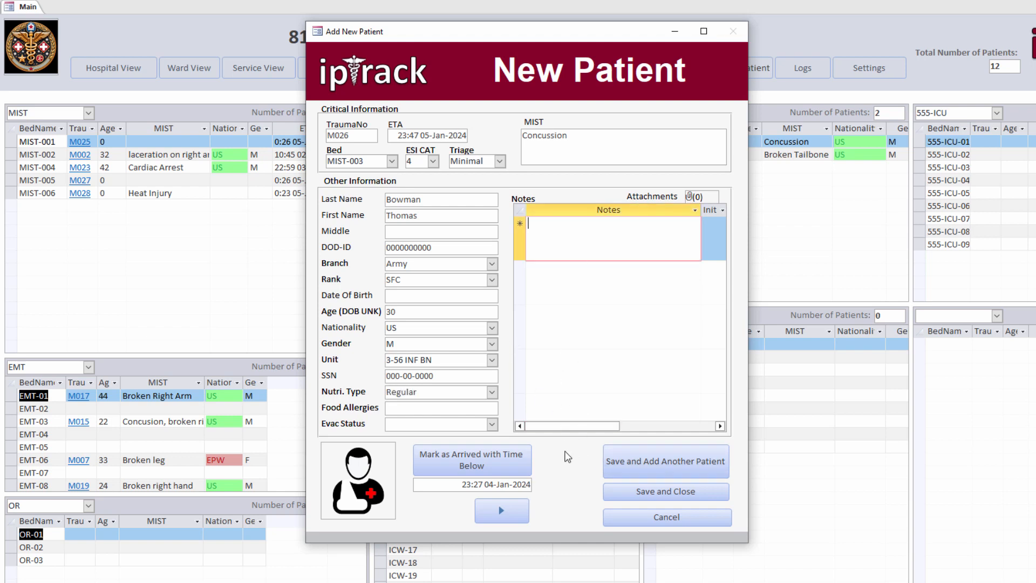
pyautogui.write('Was involved in a car crash')
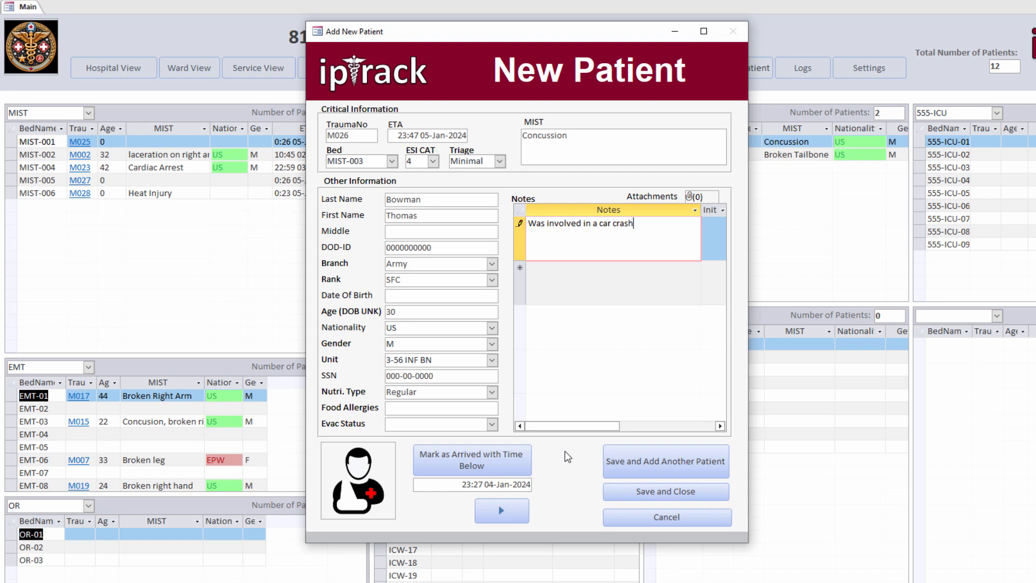
pyautogui.press('Return')
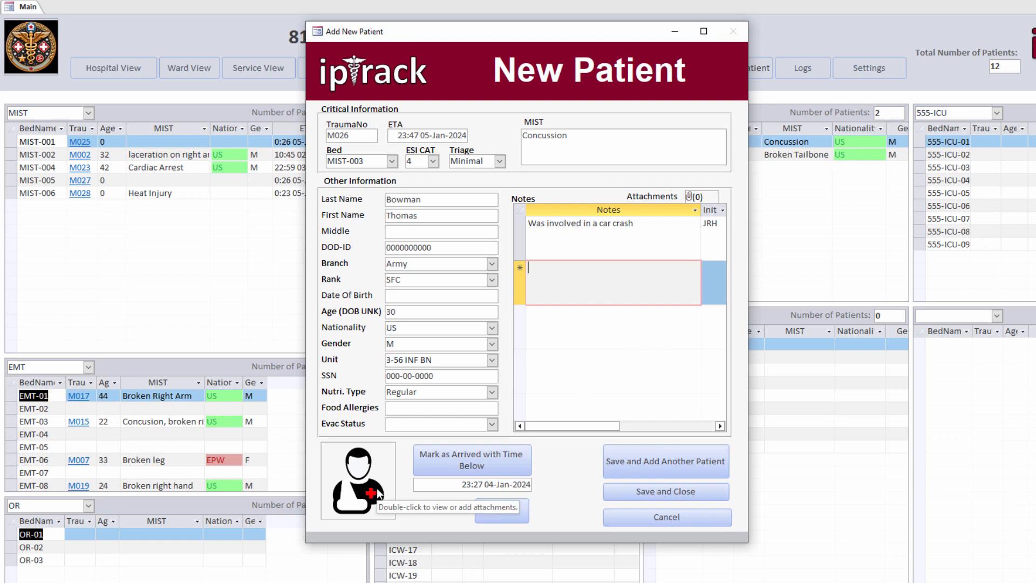
# Step: Attach the patient's JPG photo, then move on to record M029
pyautogui.doubleClick(376, 488)
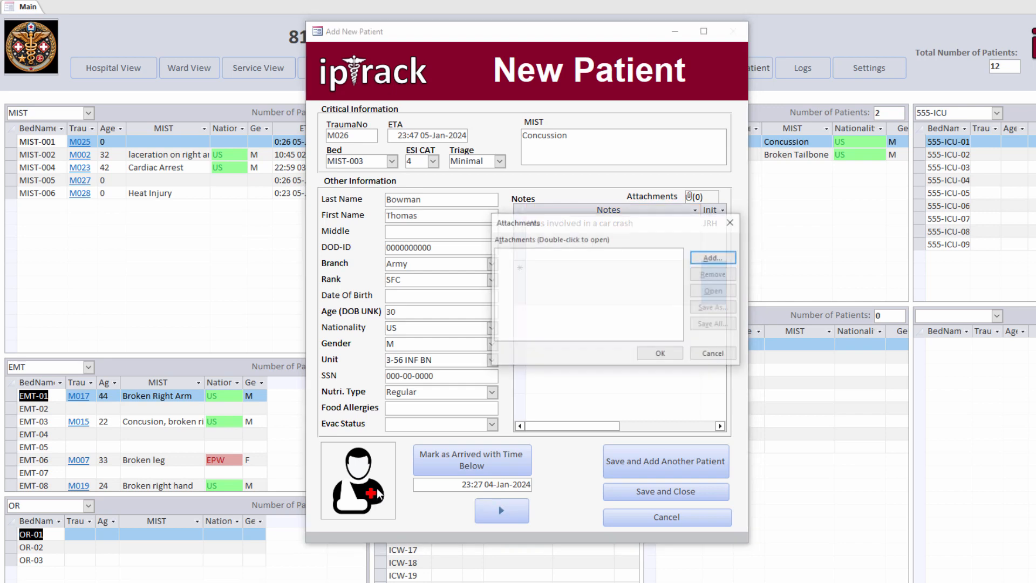
pyautogui.click(729, 258)
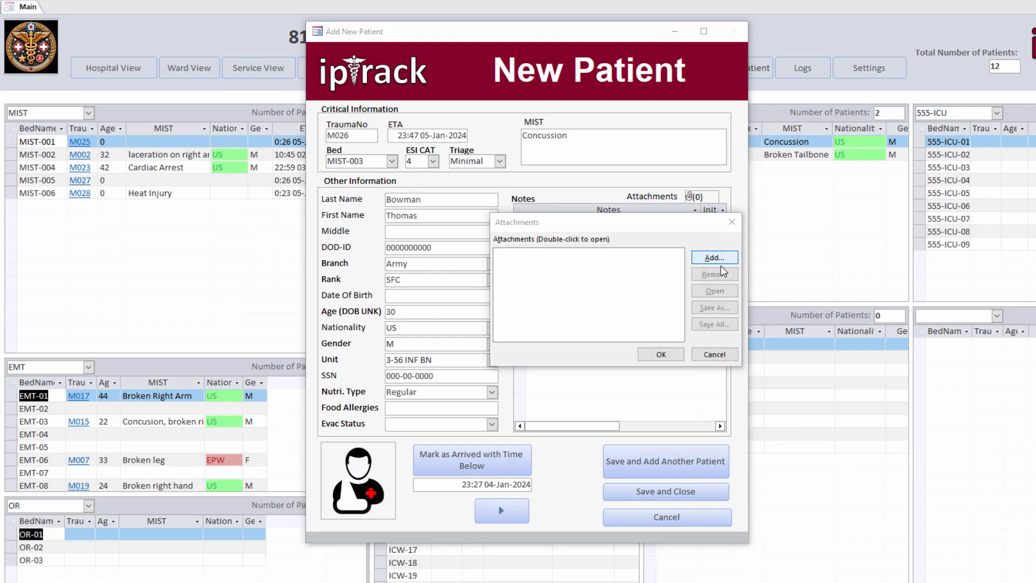
pyautogui.click(833, 325)
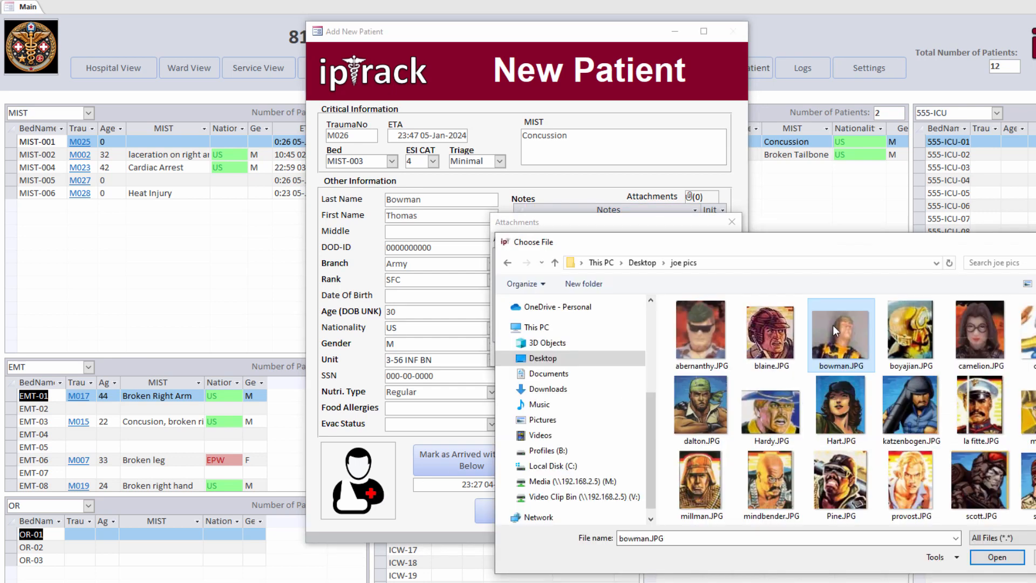
pyautogui.click(997, 557)
pyautogui.click(662, 355)
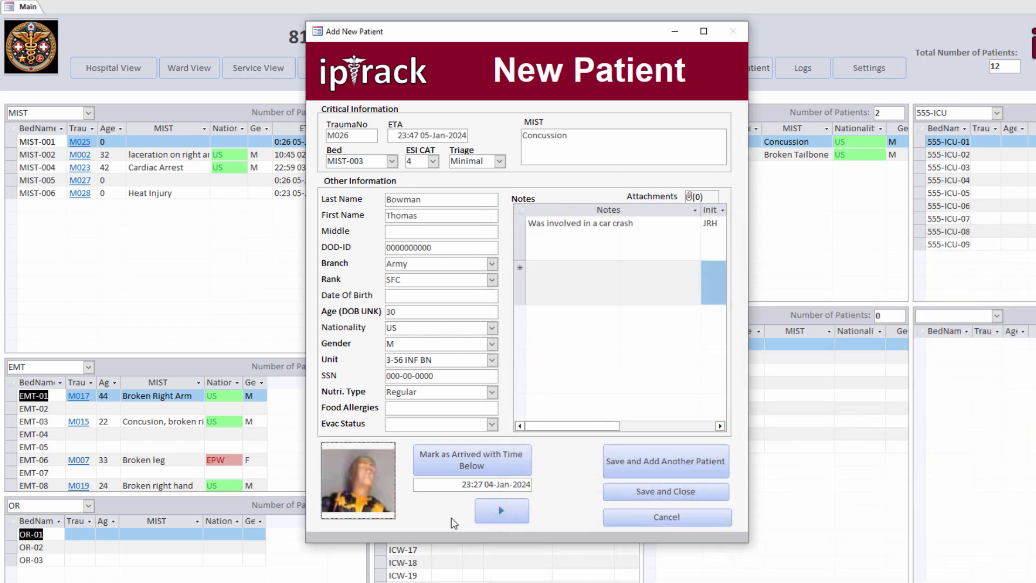
pyautogui.click(491, 513)
pyautogui.click(424, 200)
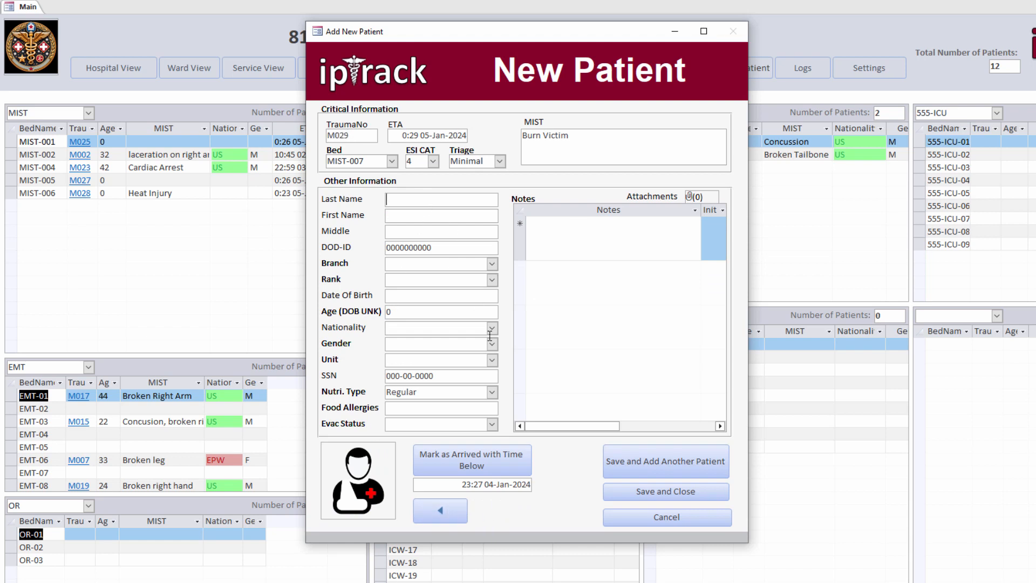
# Step: Enter the patient's last and first names, save M029, and switch to the MCE triage view
pyautogui.press('Tab')
pyautogui.click(648, 492)
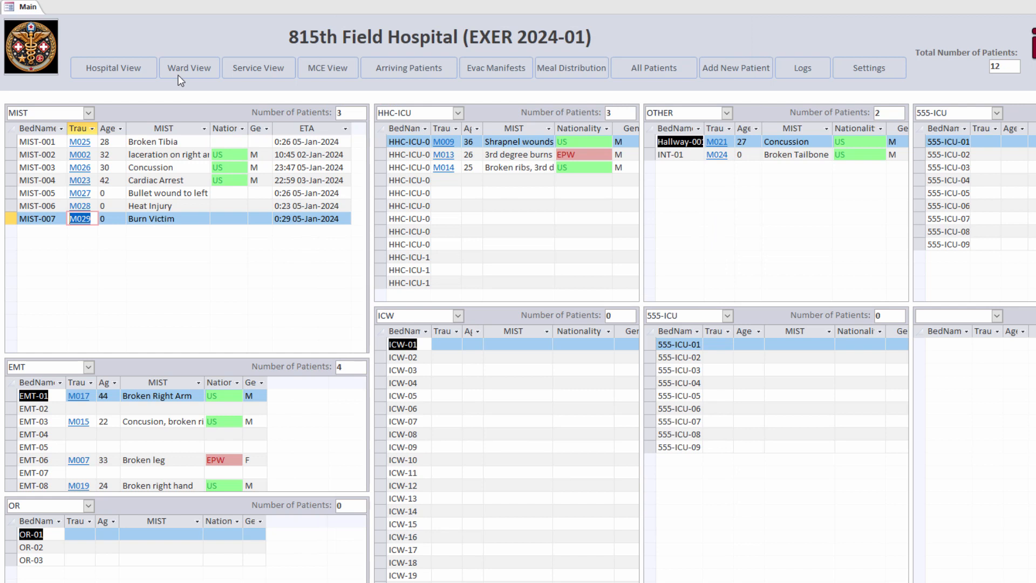
pyautogui.click(335, 69)
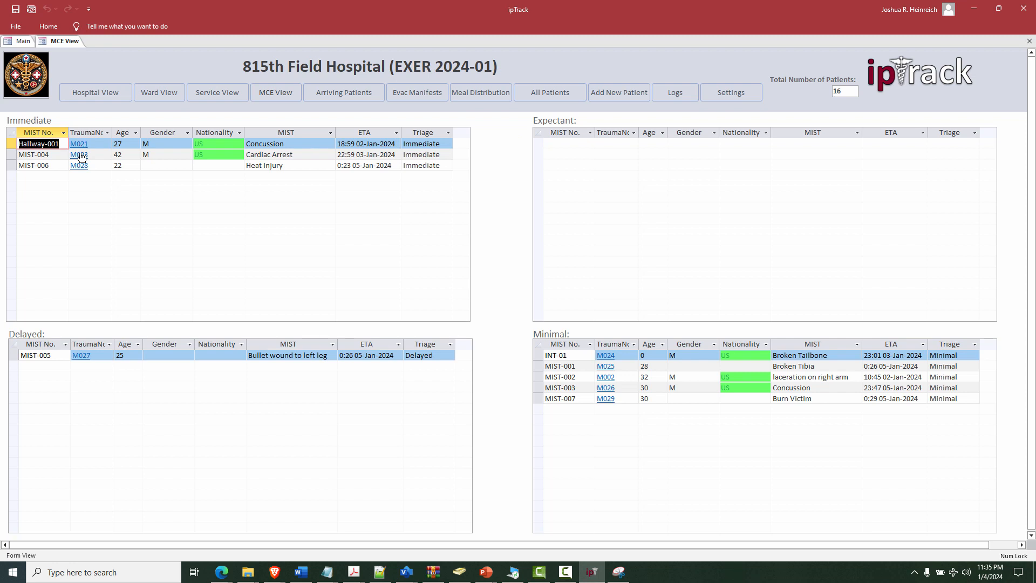
pyautogui.click(79, 165)
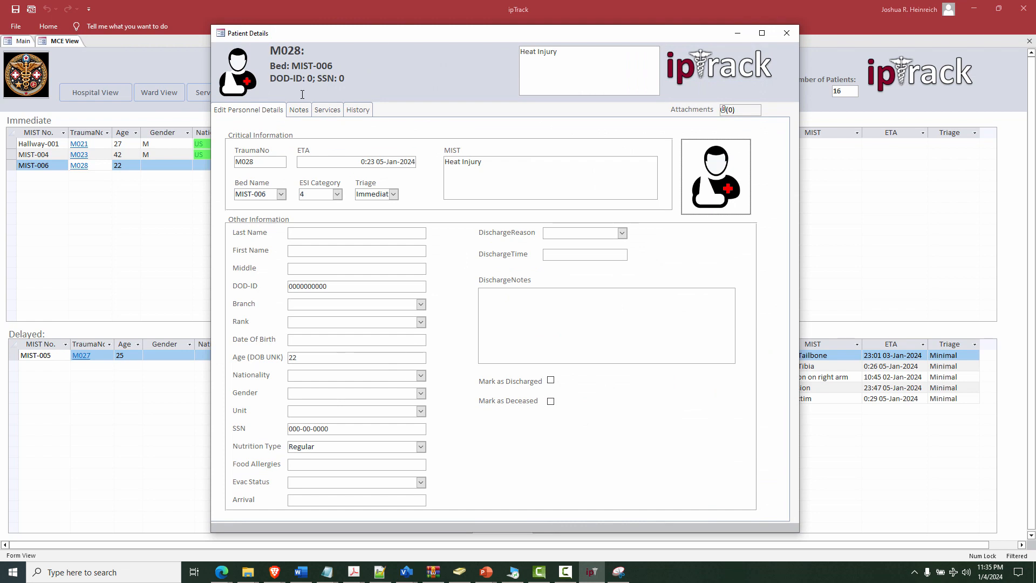
pyautogui.click(786, 33)
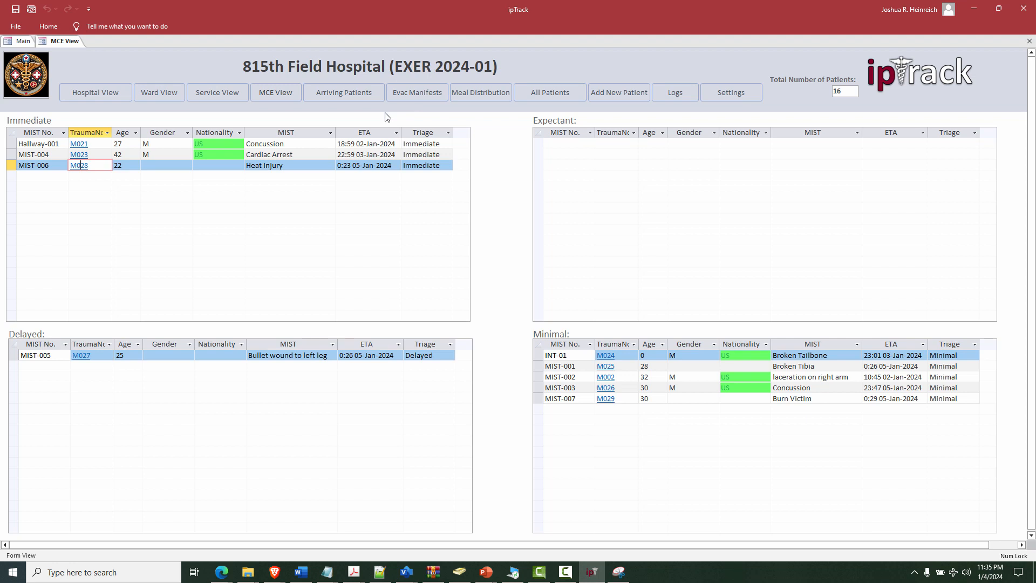
pyautogui.click(351, 93)
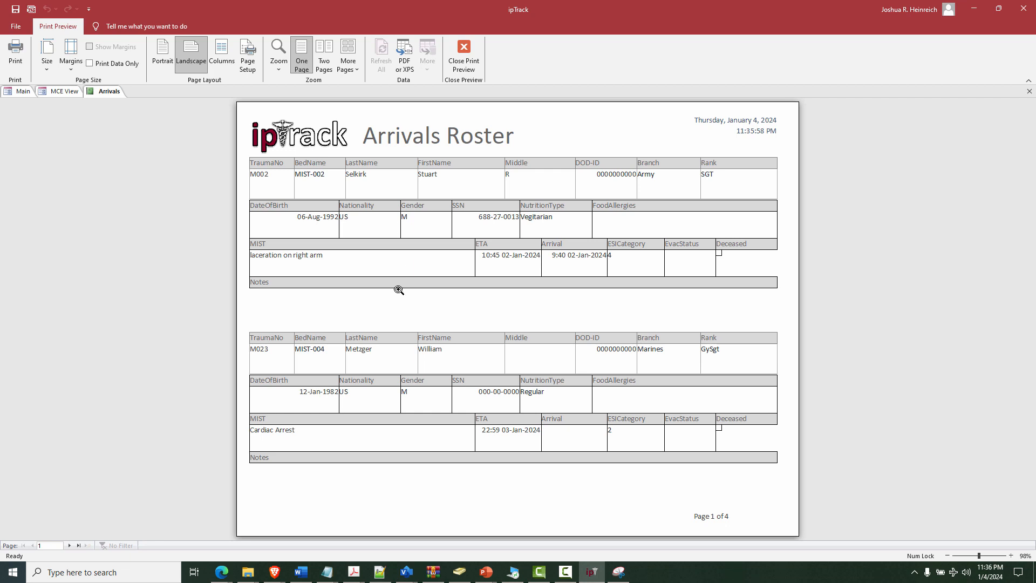
pyautogui.click(464, 53)
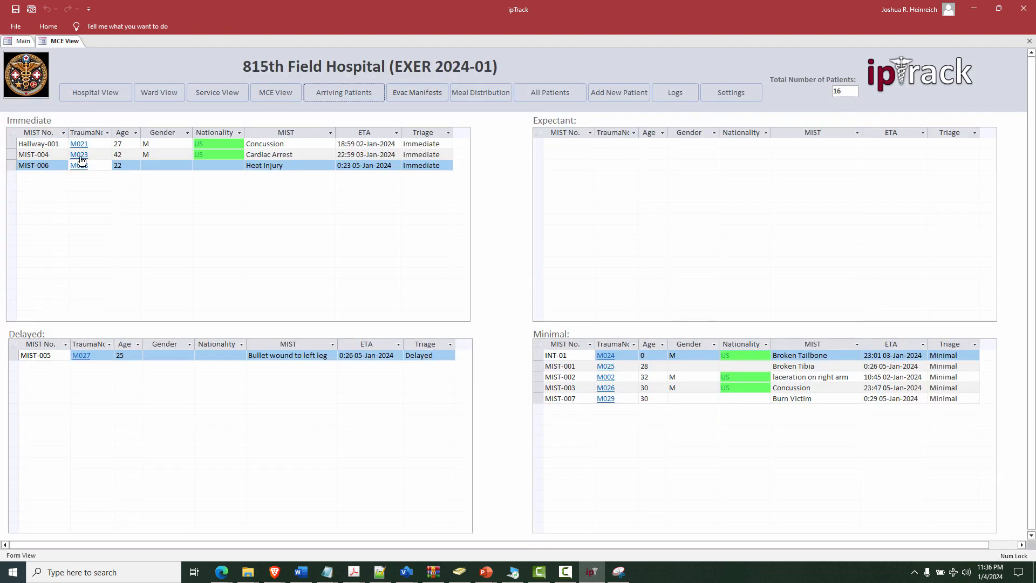
pyautogui.click(79, 155)
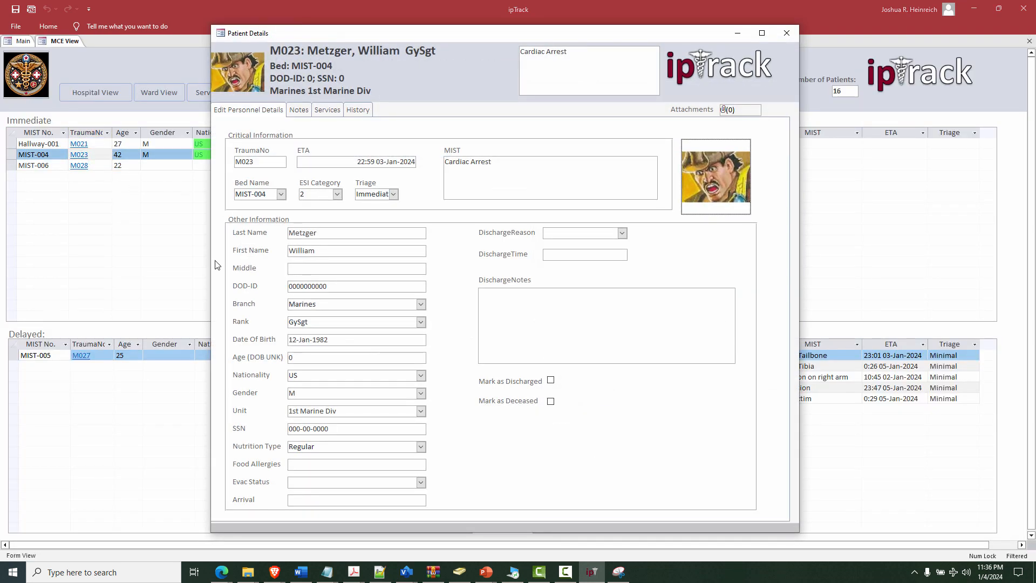
pyautogui.click(786, 34)
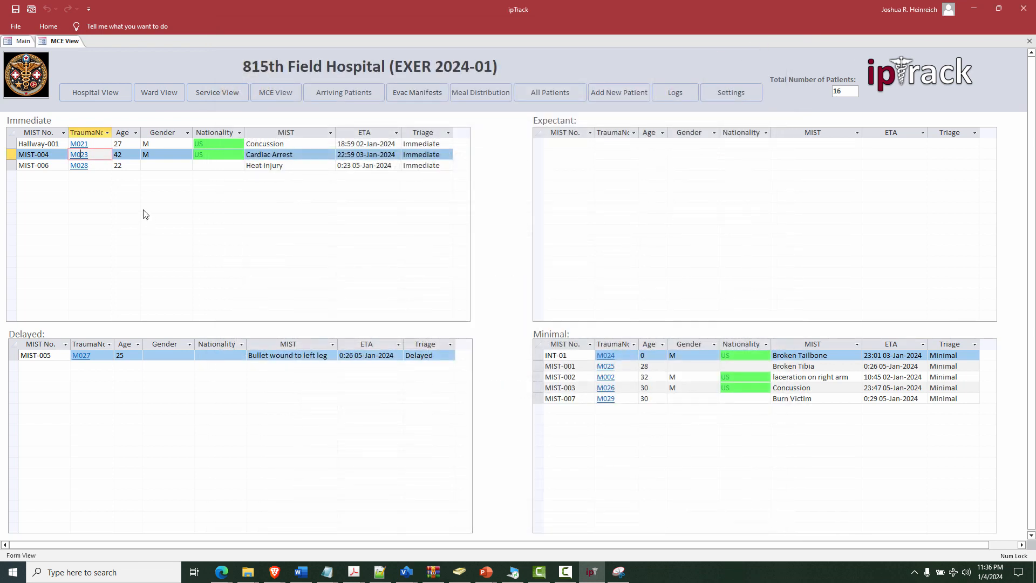
# Step: Reassign patient M021 to bed EMT-02 and close the Patient Details window
pyautogui.click(81, 144)
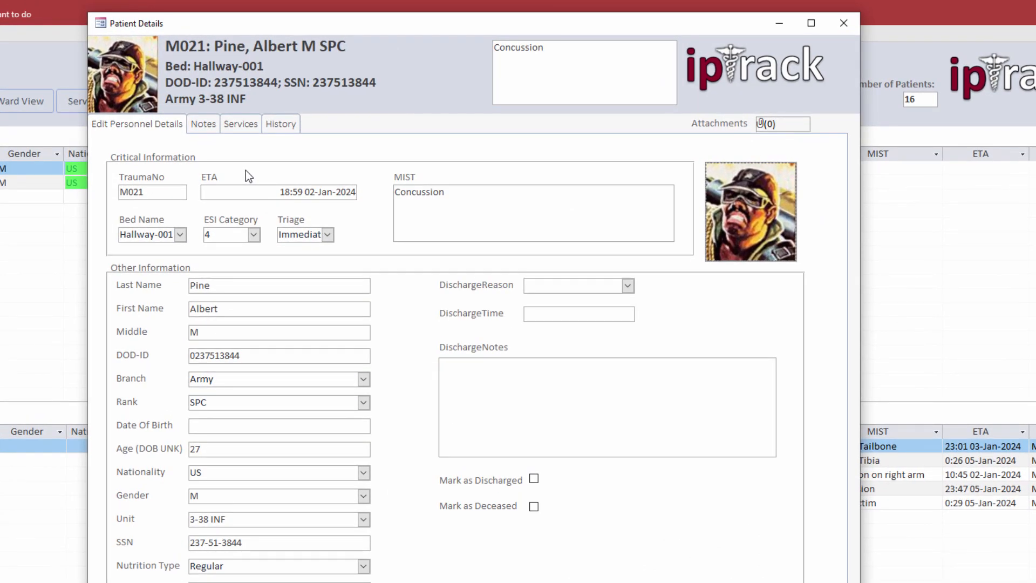
pyautogui.click(180, 234)
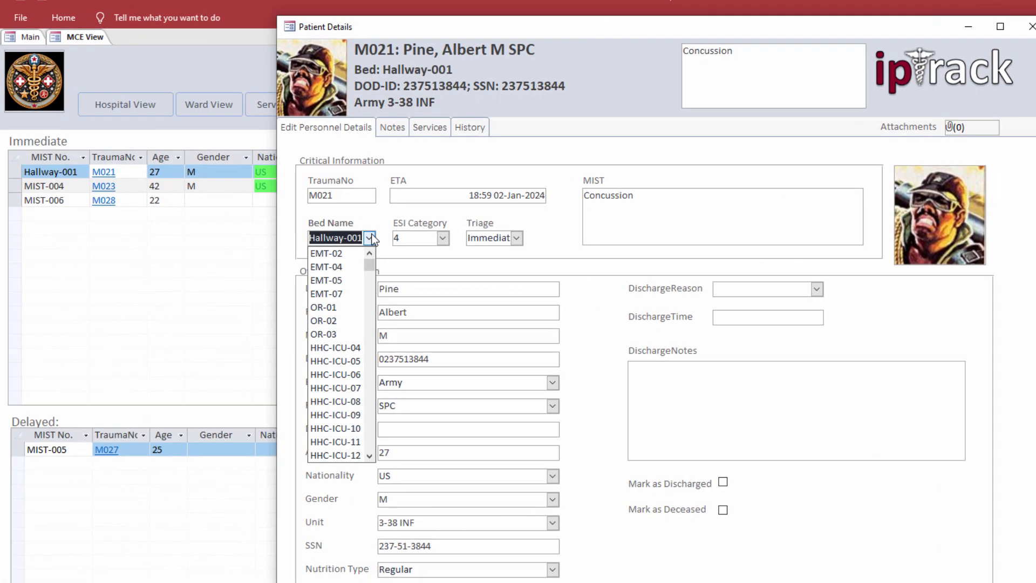
pyautogui.click(331, 253)
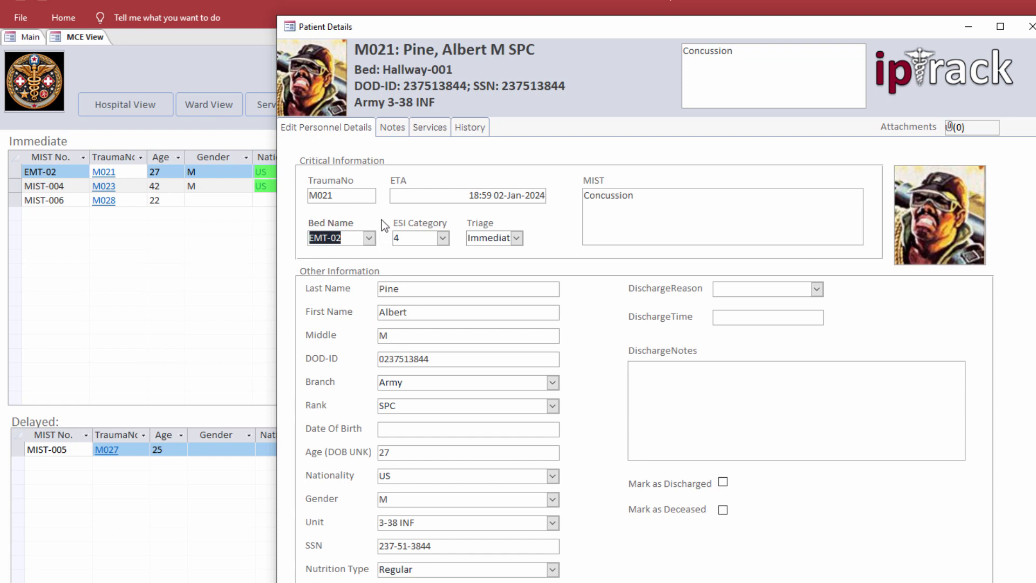
pyautogui.click(381, 219)
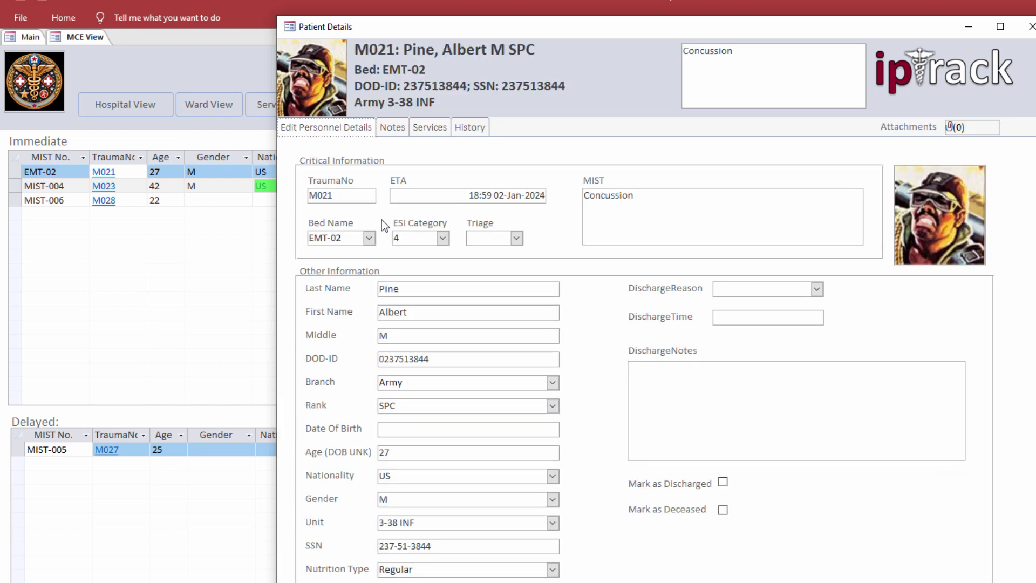
pyautogui.click(146, 257)
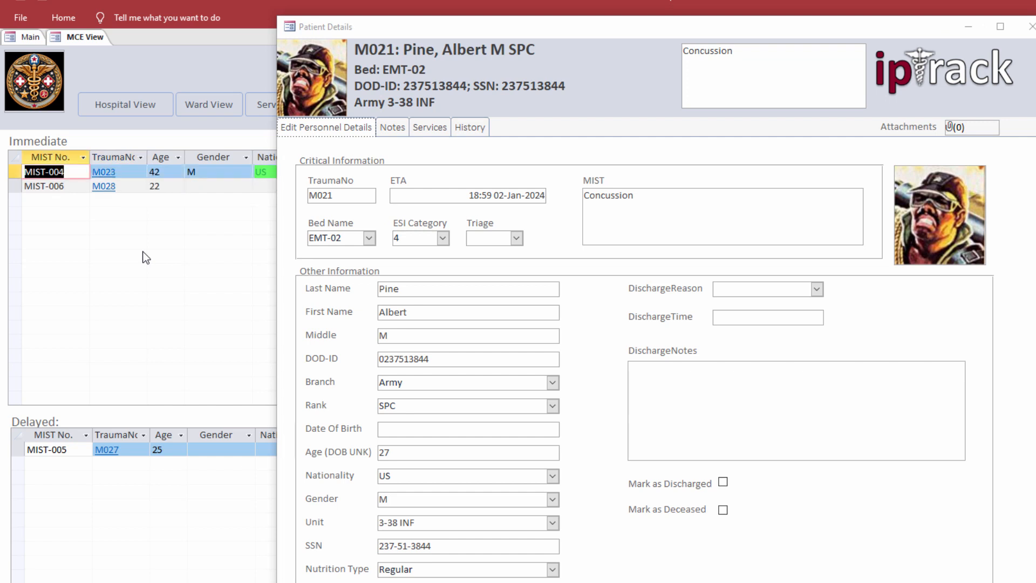
pyautogui.click(1031, 28)
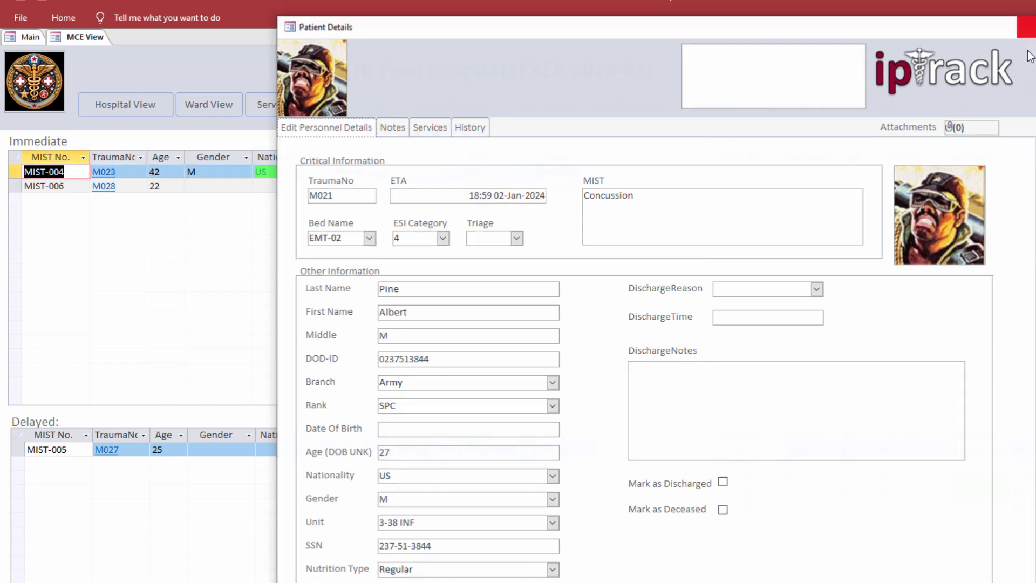
# Step: Show the EMT ward in Ward View, check M021's details, and select empty bed EMT-04
pyautogui.click(215, 104)
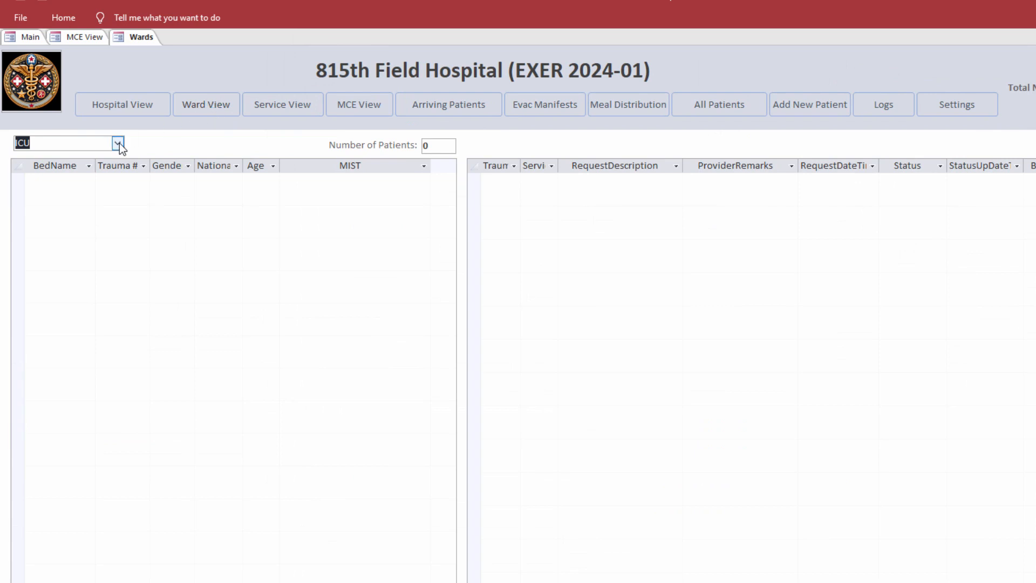
pyautogui.click(117, 143)
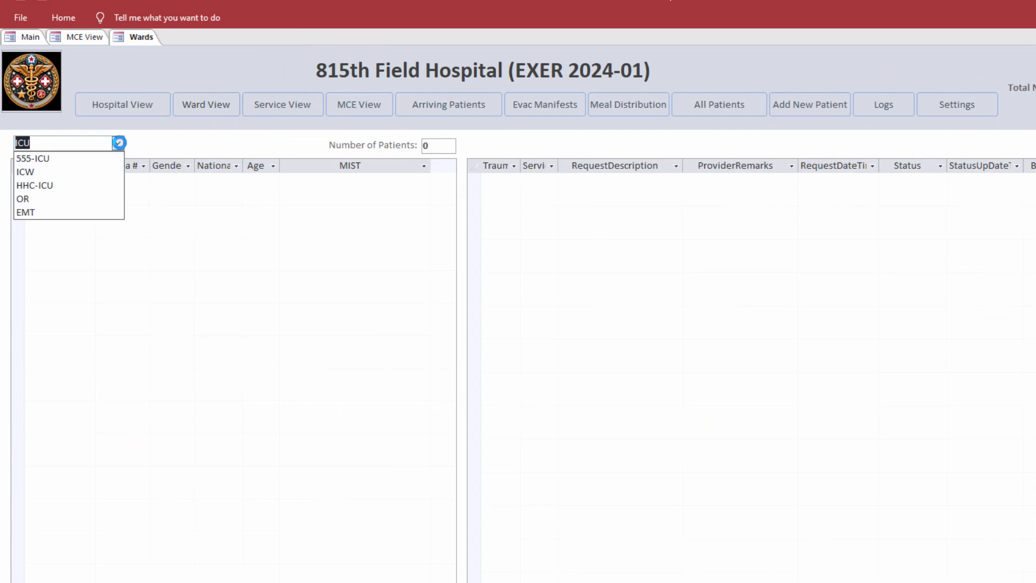
pyautogui.click(102, 212)
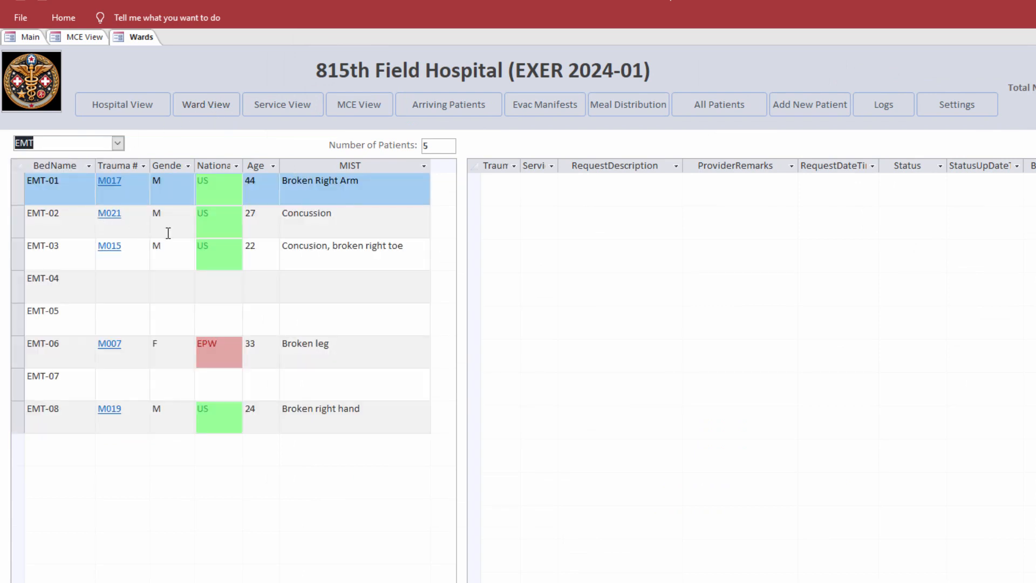
pyautogui.click(110, 215)
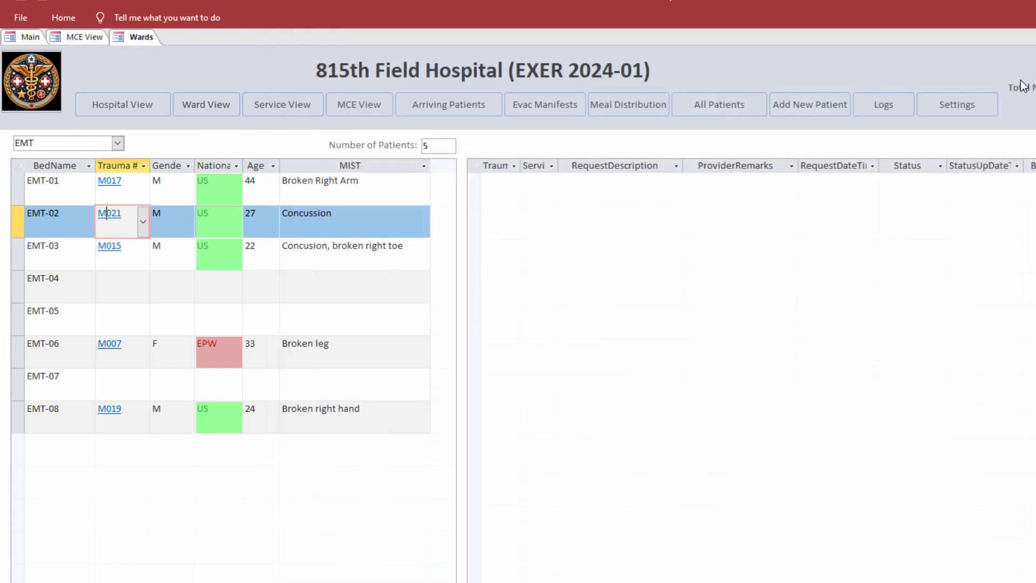
pyautogui.click(1030, 25)
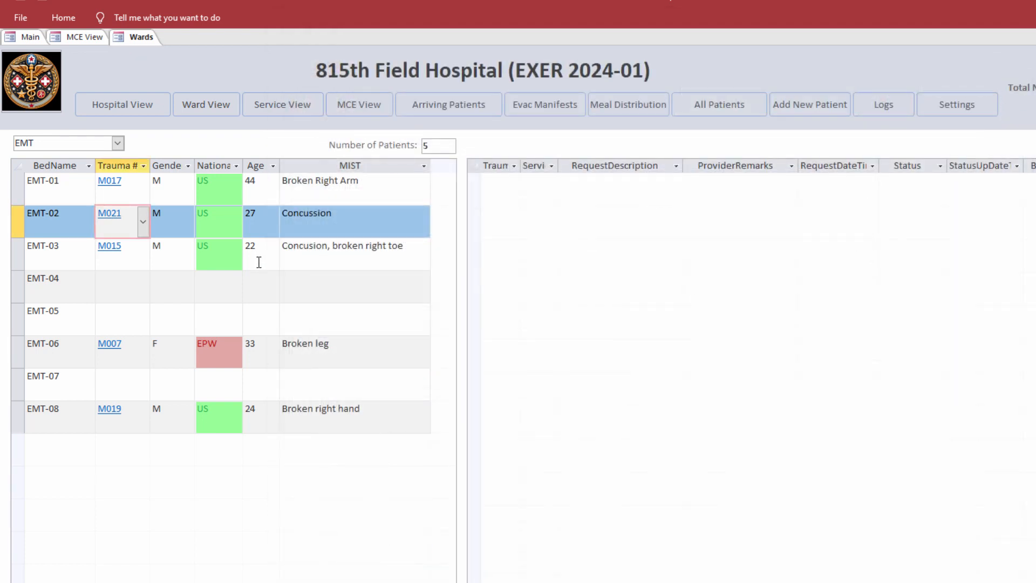
pyautogui.click(115, 291)
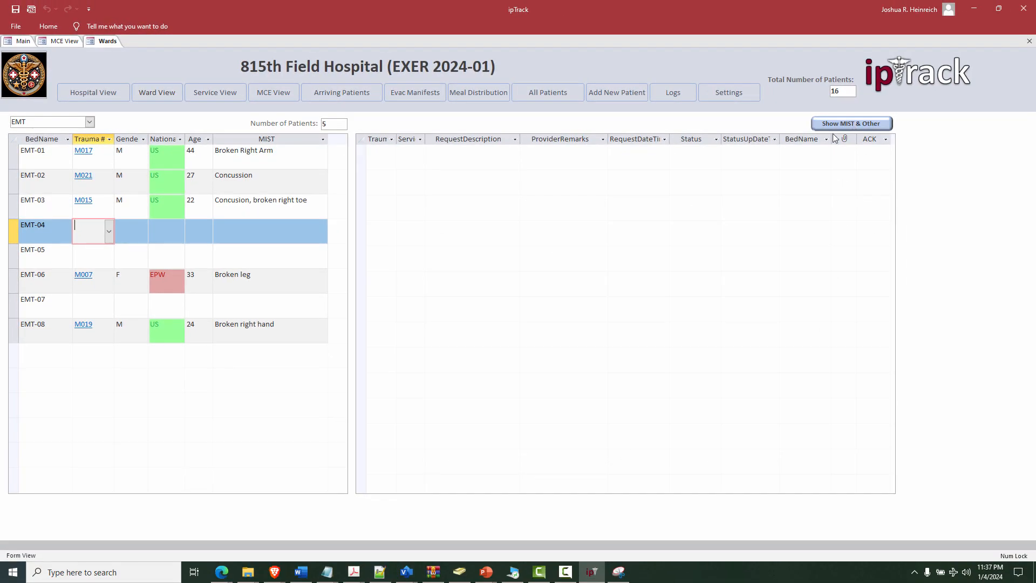
# Step: Show the MIST & Other lists and assign patient M023 to bed EMT-04
pyautogui.click(109, 232)
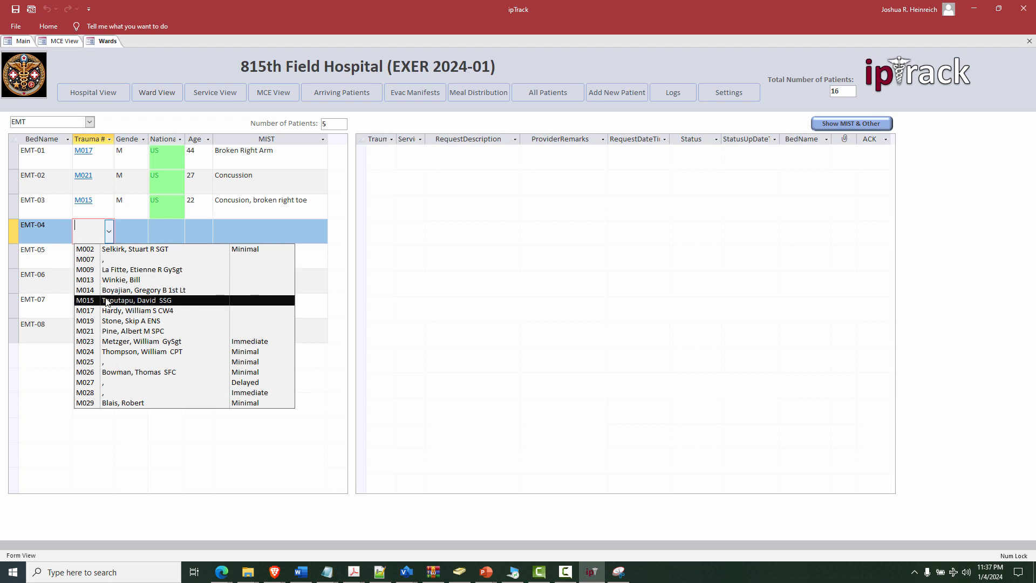
pyautogui.click(377, 124)
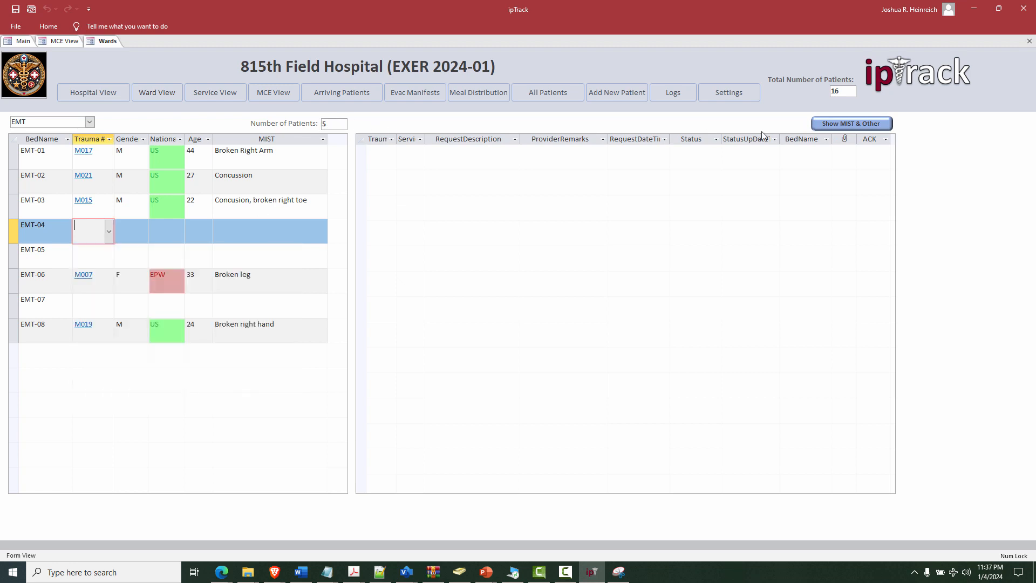
pyautogui.click(840, 125)
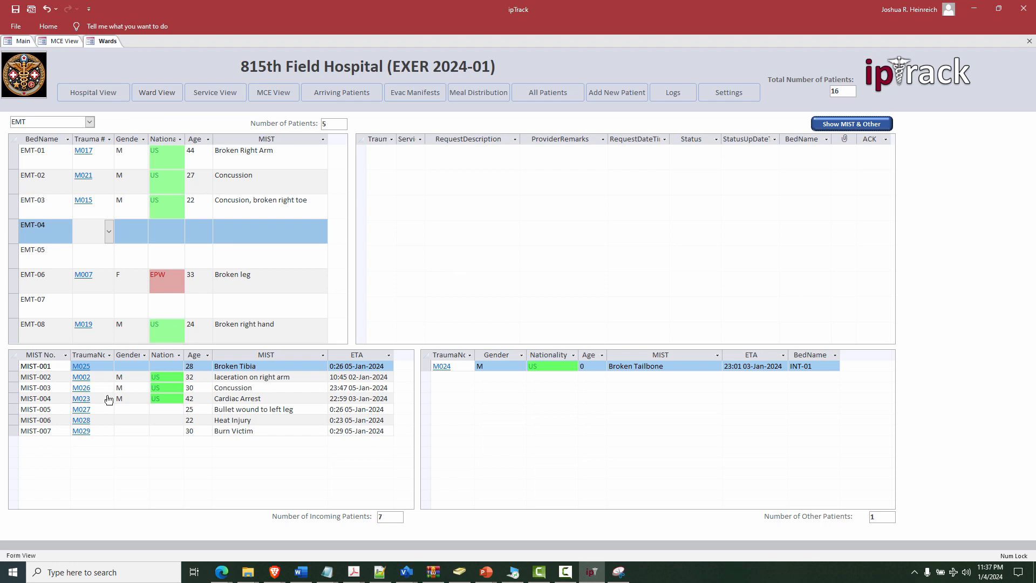
pyautogui.click(109, 232)
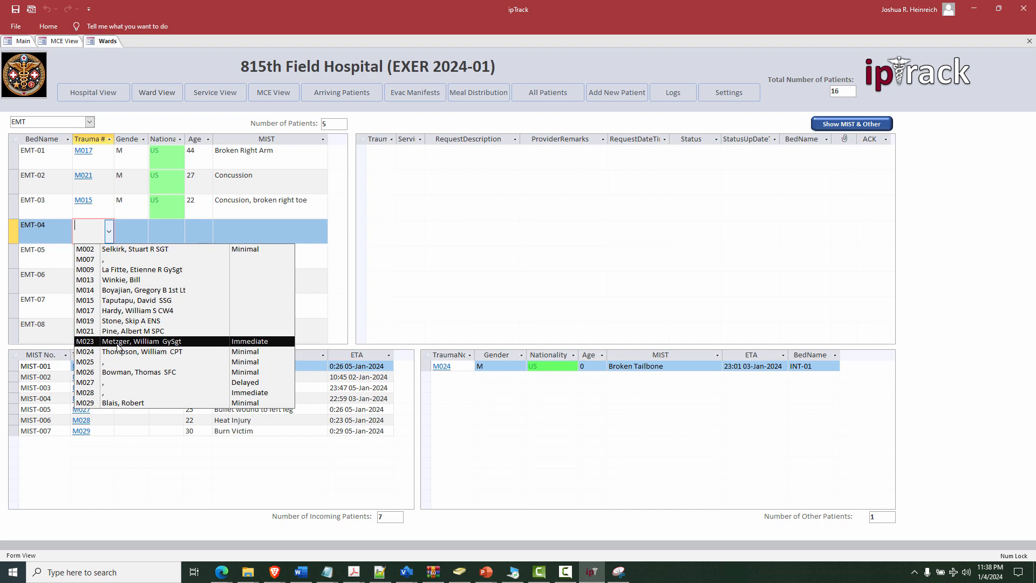
pyautogui.click(117, 346)
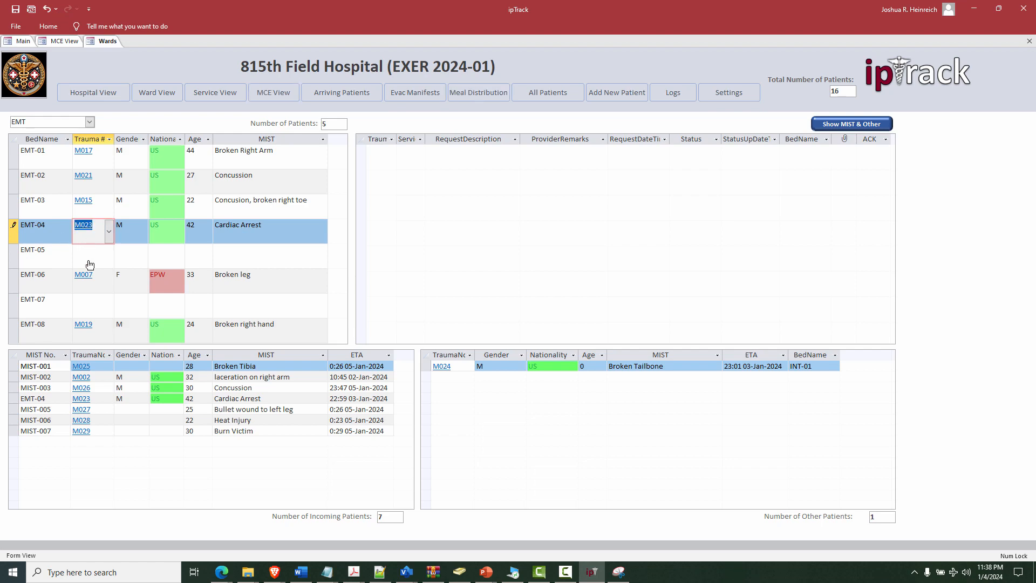
# Step: Assign patient M028 to bed EMT-05 and save the ward assignments
pyautogui.click(89, 264)
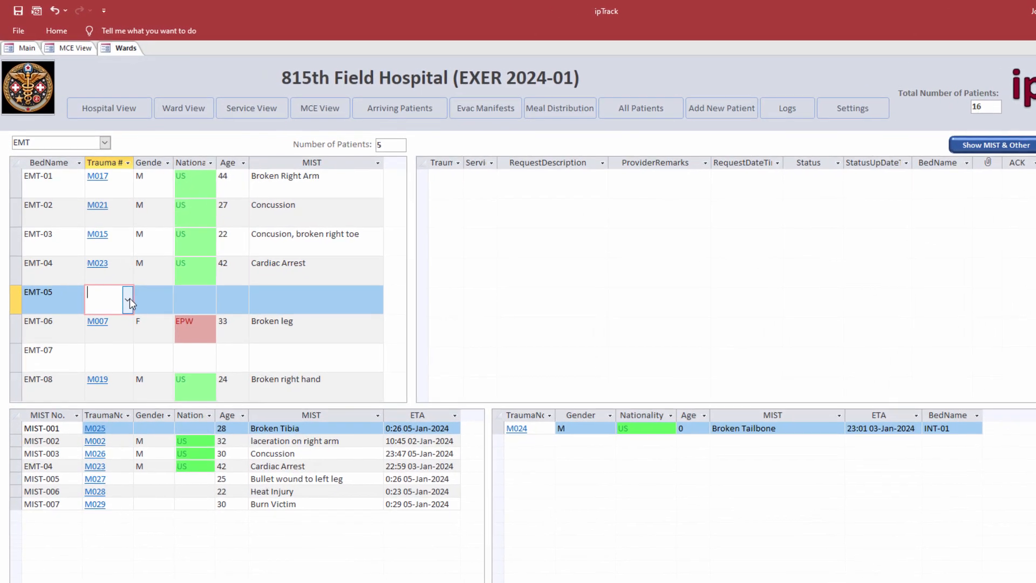
pyautogui.click(109, 256)
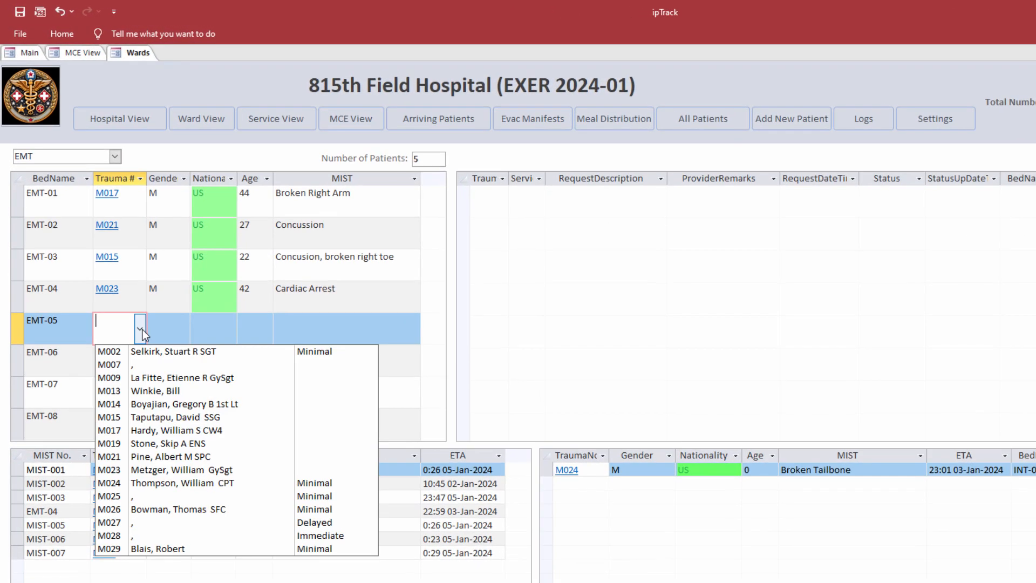
pyautogui.click(134, 538)
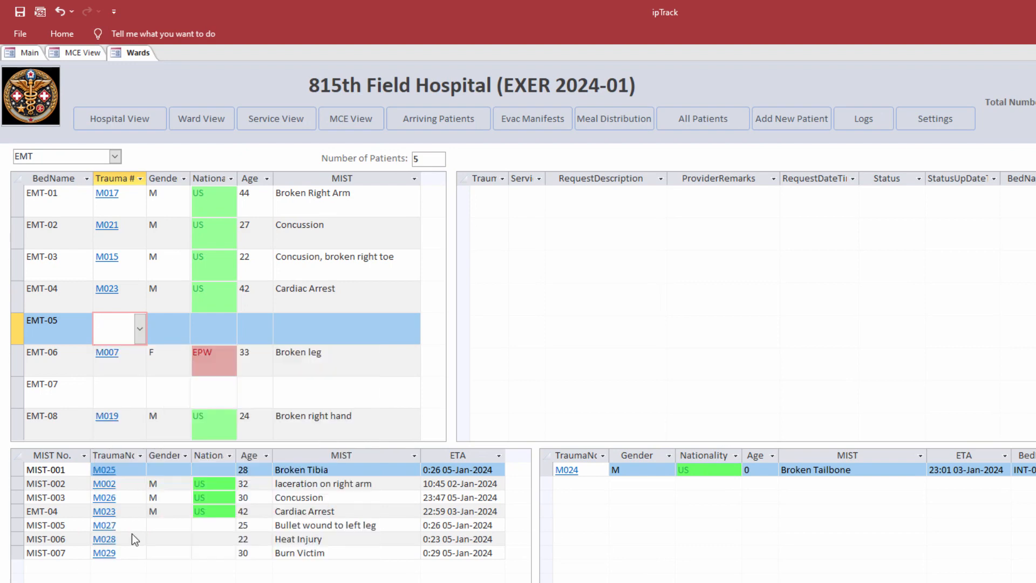
pyautogui.click(140, 328)
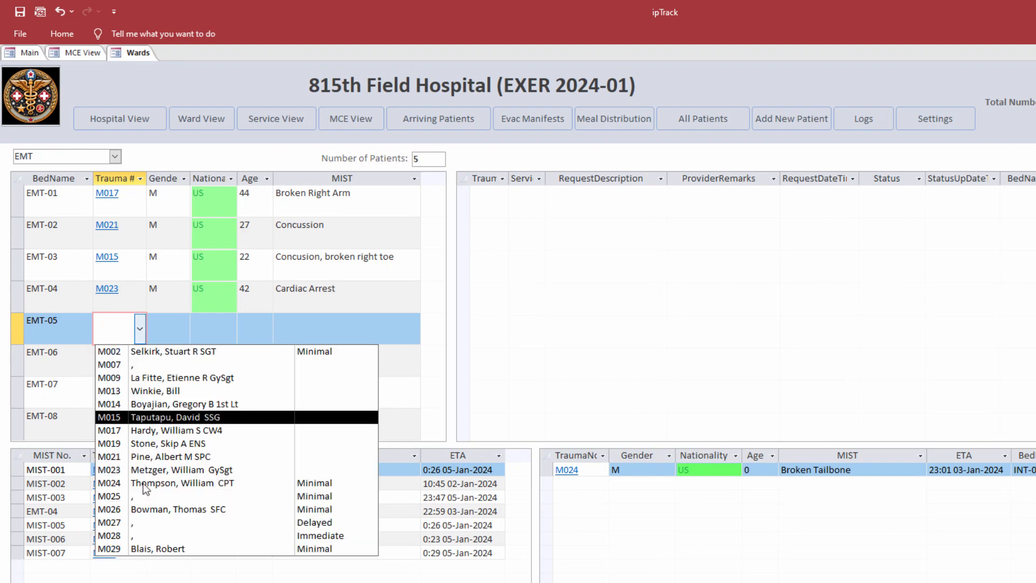
pyautogui.click(136, 535)
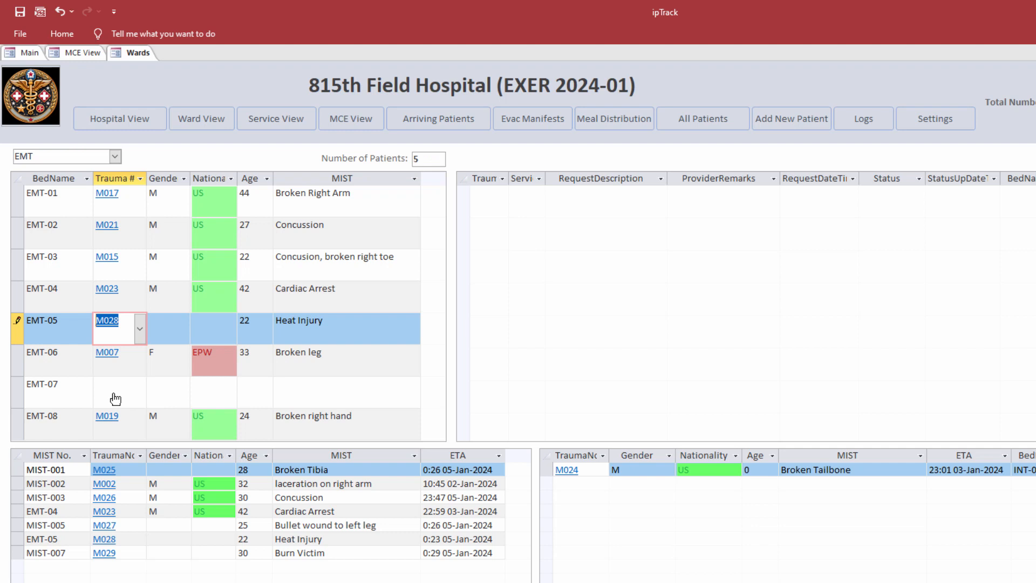
pyautogui.click(106, 201)
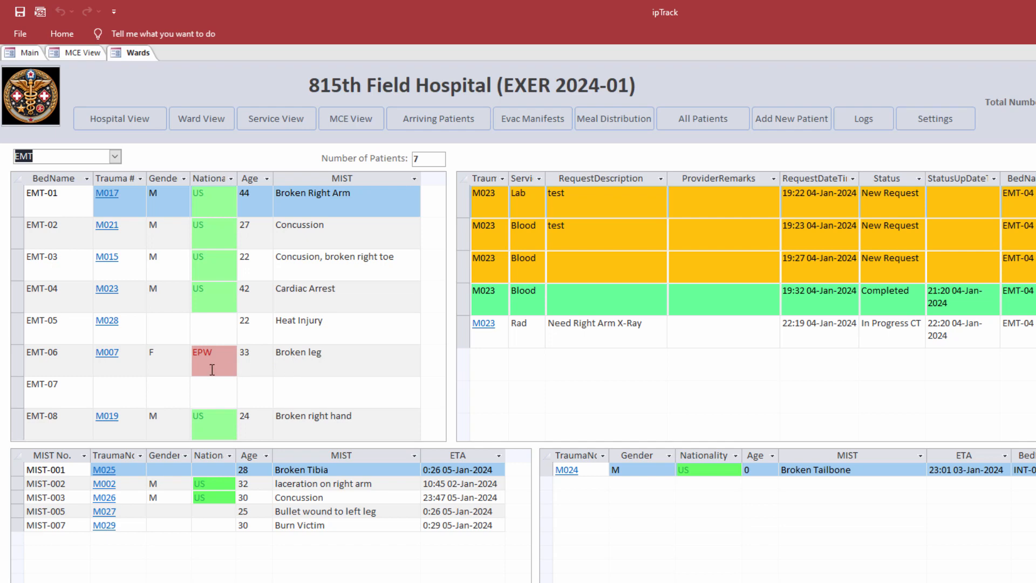
# Step: Submit a Rad service request 'X-ray of leg' for patient M007, then close its details
pyautogui.click(107, 356)
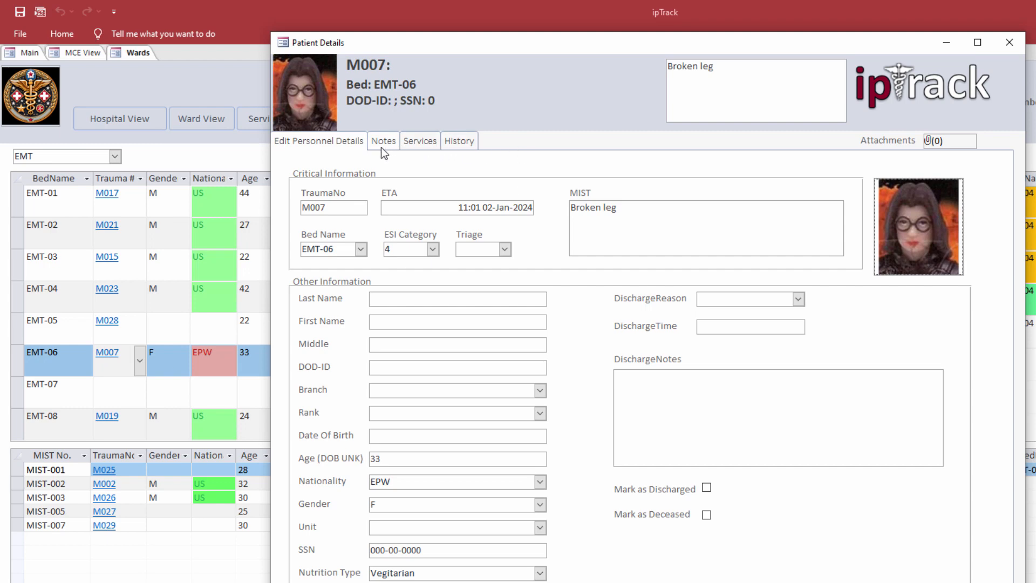
pyautogui.click(420, 144)
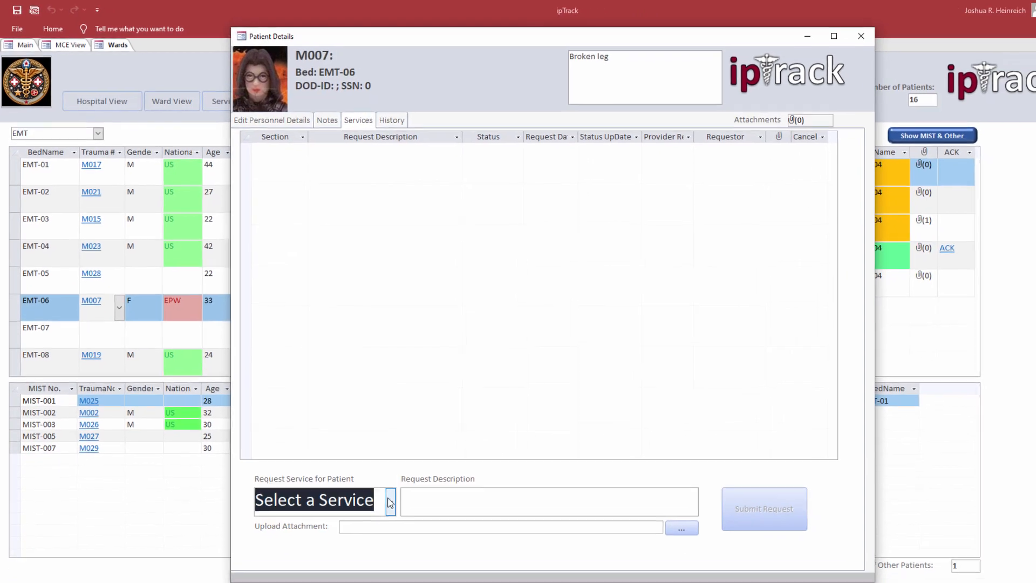
pyautogui.click(426, 547)
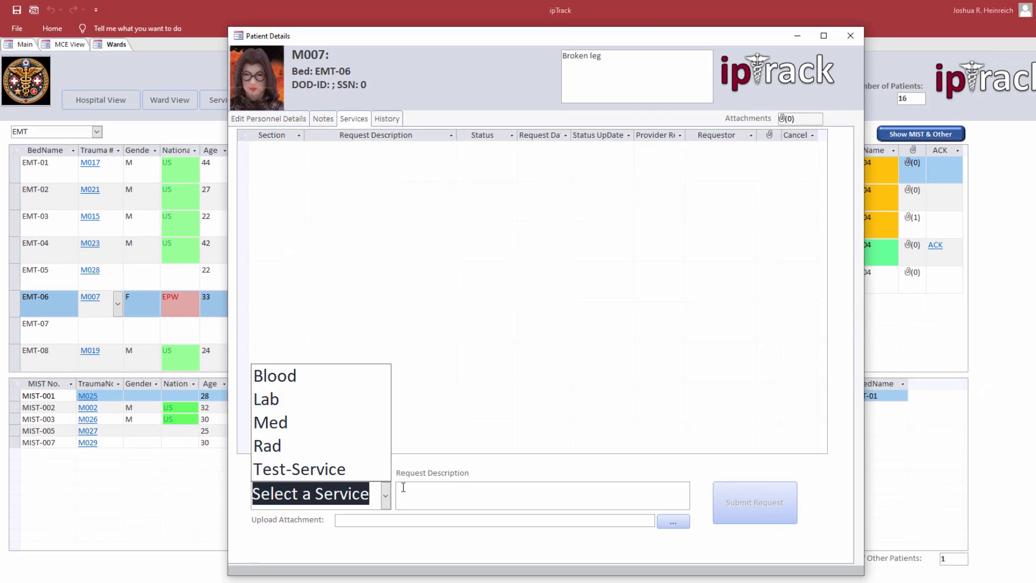
pyautogui.click(290, 442)
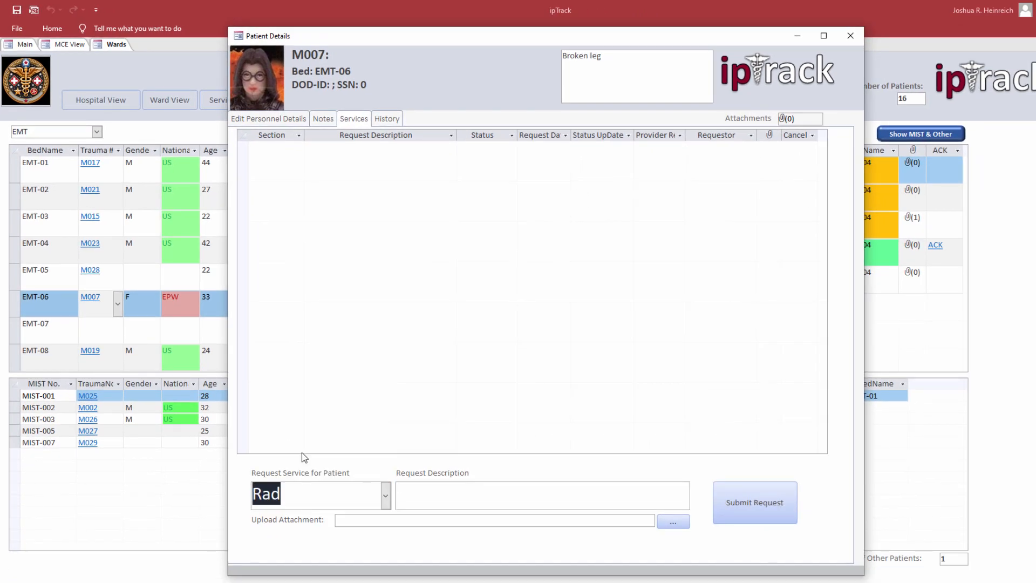
pyautogui.click(439, 498)
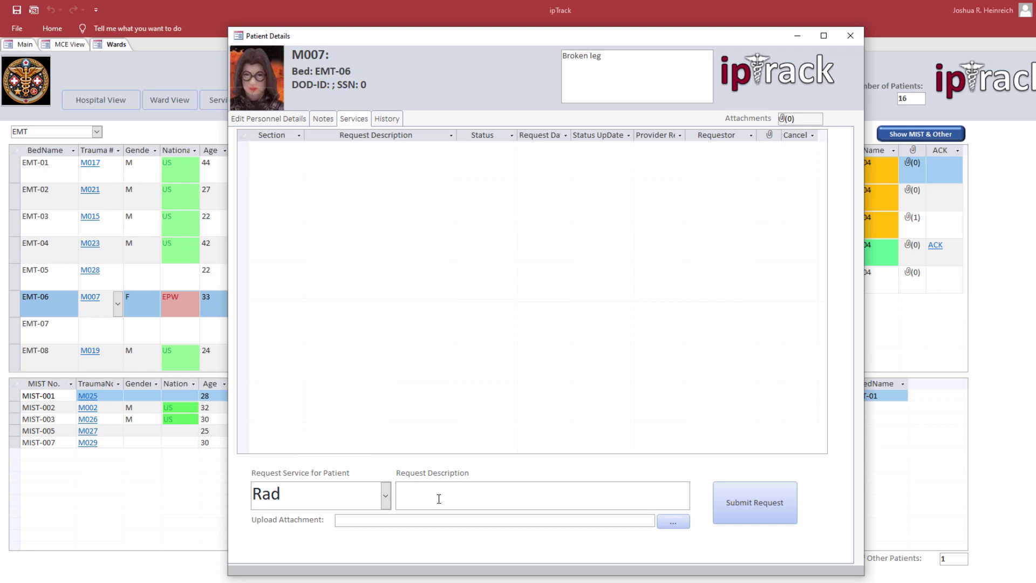
pyautogui.write('X-ray of leg')
pyautogui.click(750, 507)
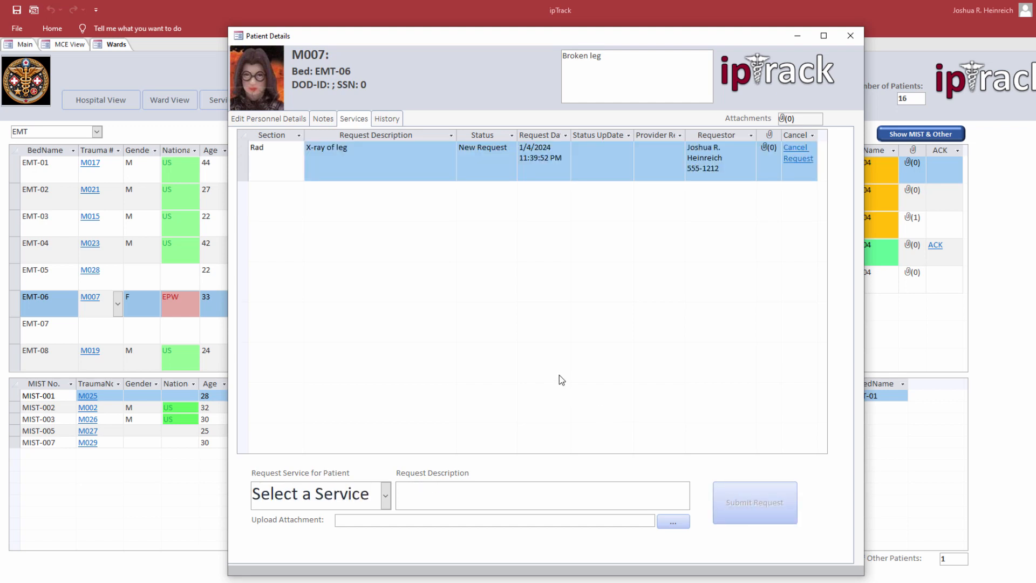
pyautogui.click(850, 37)
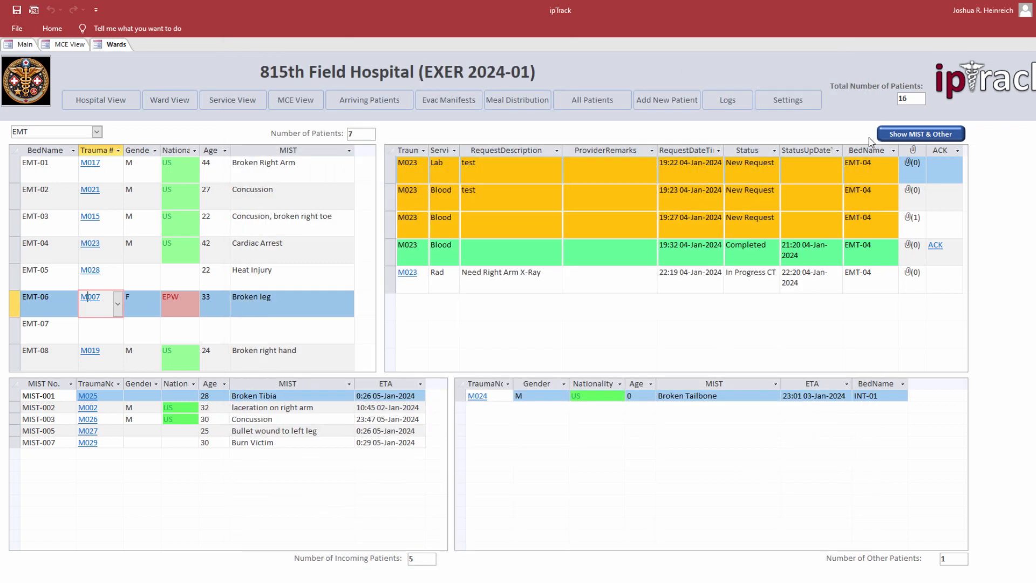
# Step: In Service View, set the X-ray of leg request's status to In Progress CT
pyautogui.click(228, 100)
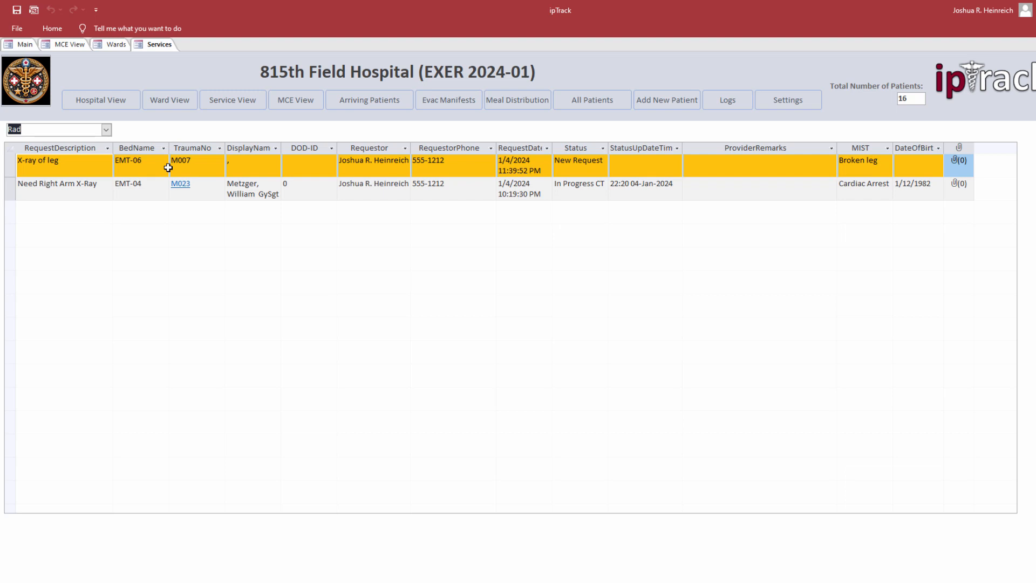
pyautogui.click(588, 170)
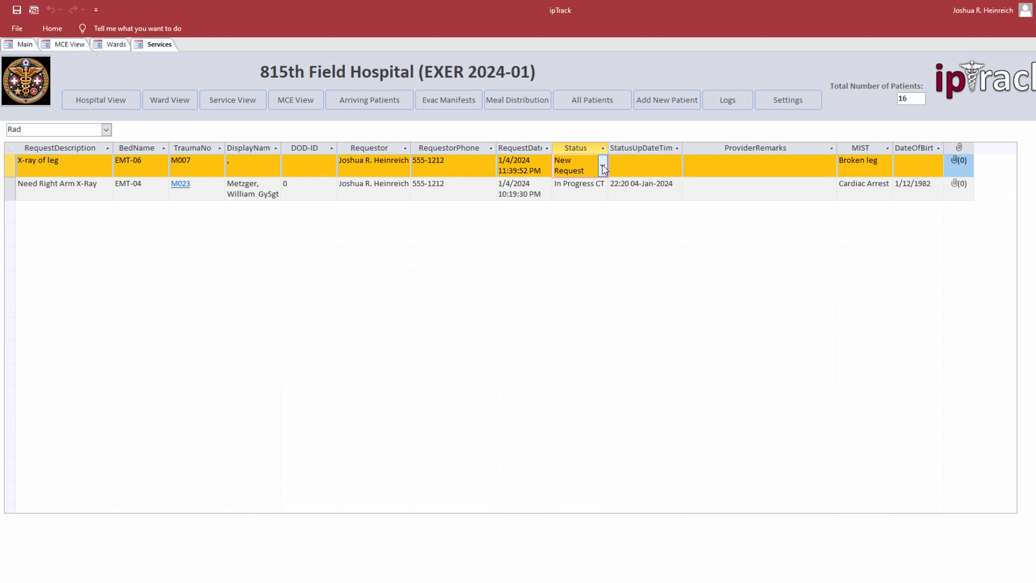
pyautogui.click(602, 168)
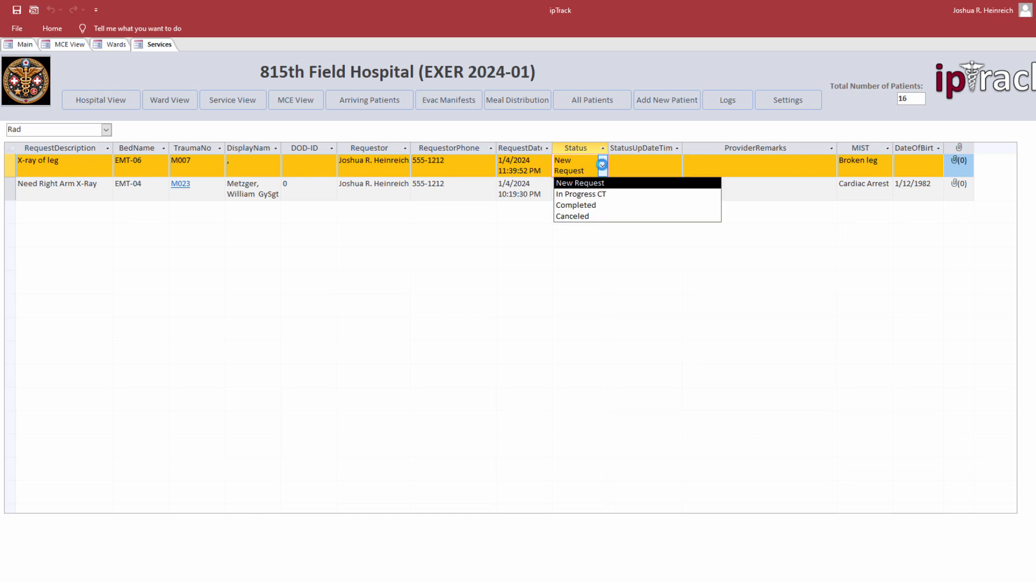
pyautogui.click(606, 195)
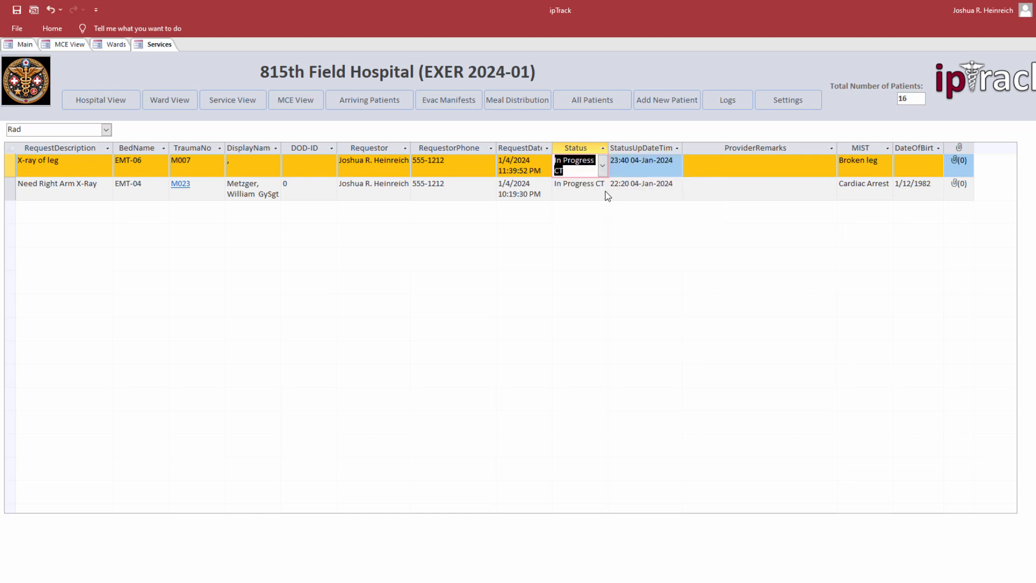
pyautogui.click(106, 43)
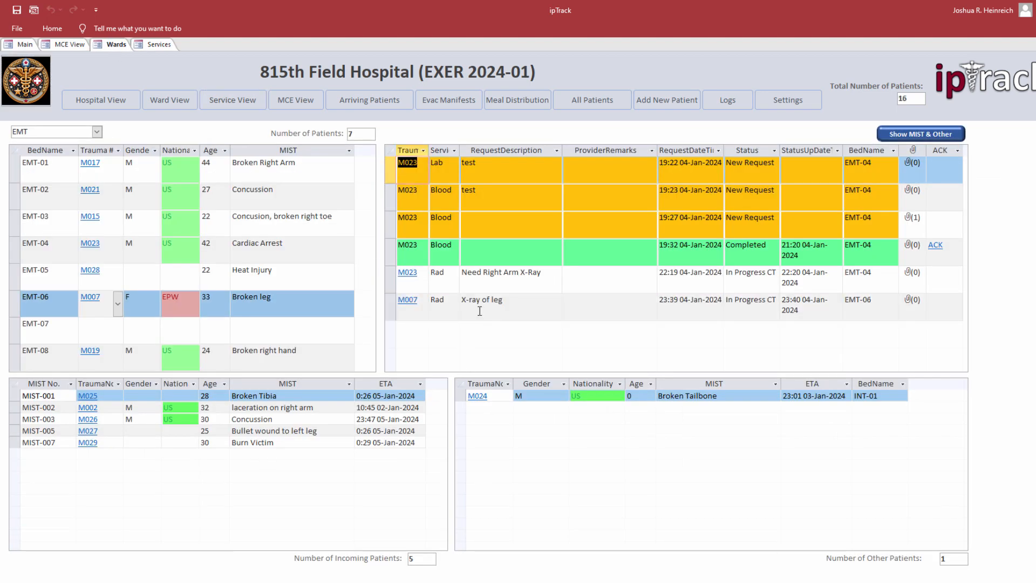
# Step: Mark the X-ray of leg request as Completed and return to the Wards tab
pyautogui.click(753, 314)
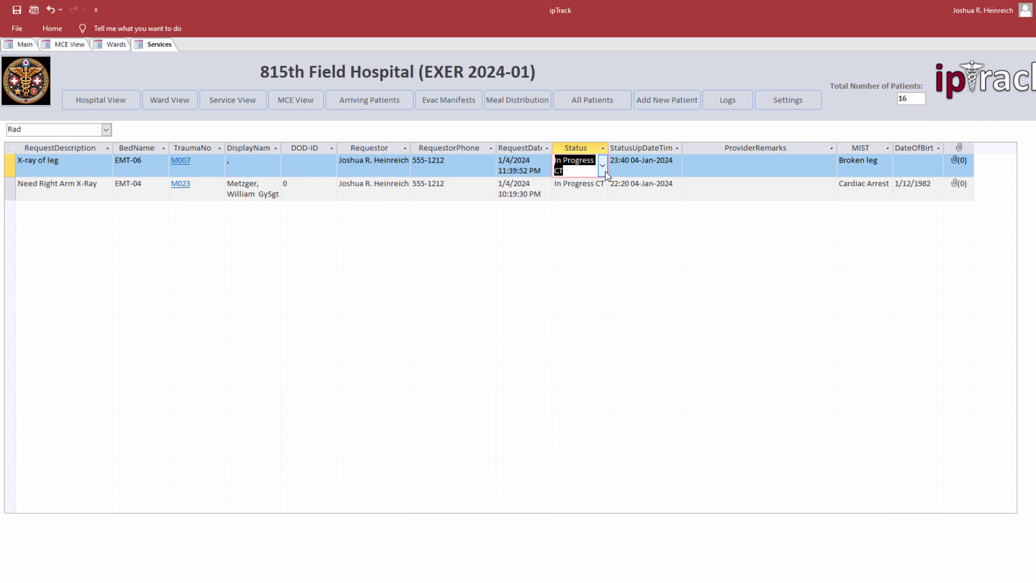
pyautogui.click(603, 165)
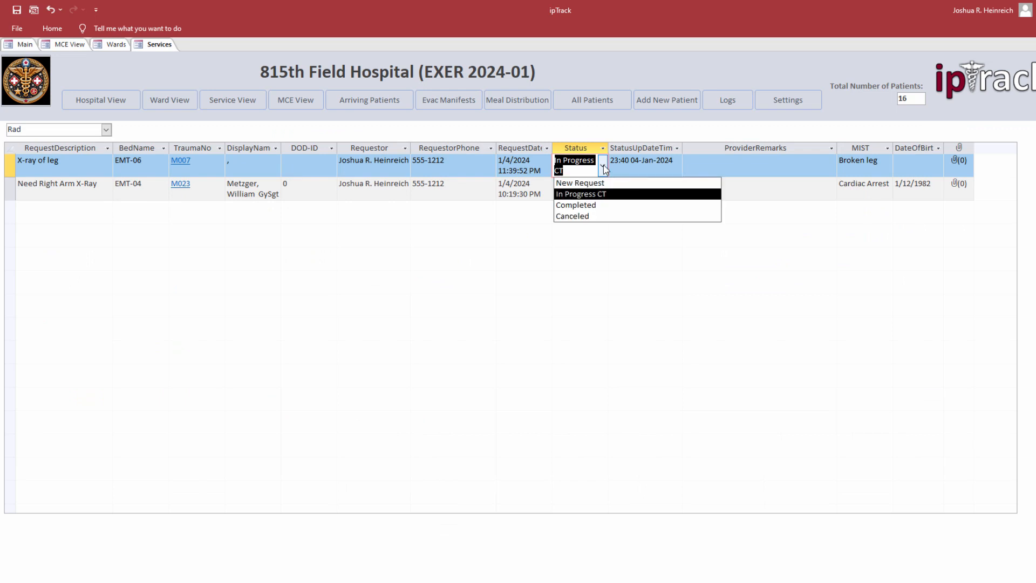
pyautogui.click(598, 205)
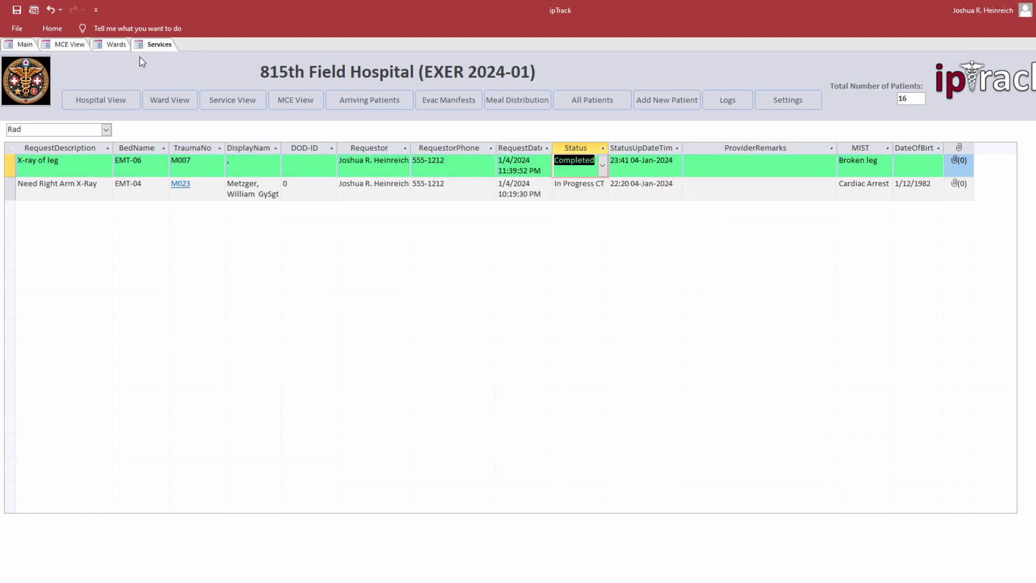
pyautogui.click(116, 45)
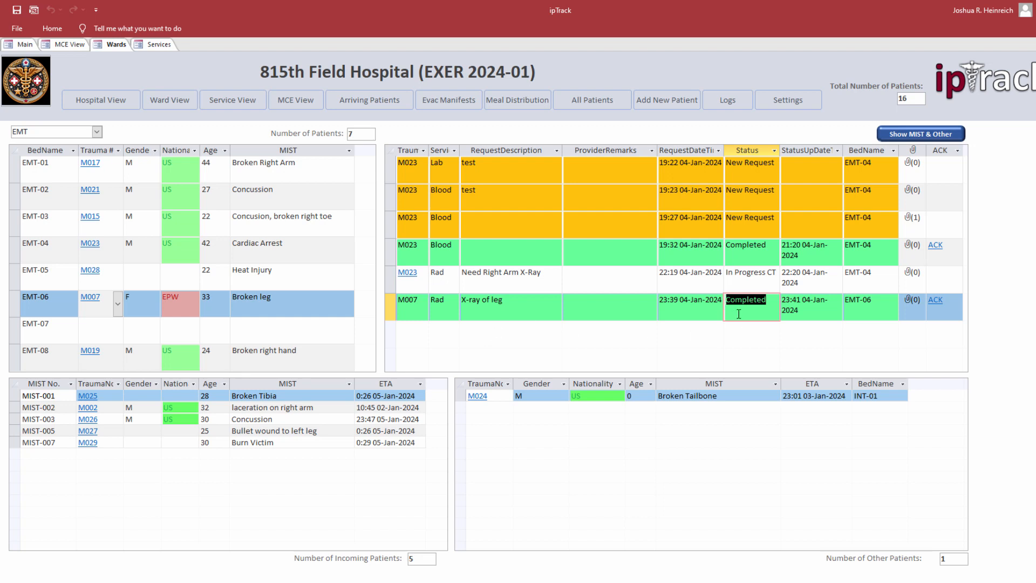
# Step: Review M007's service requests in Patient Details, then close the window
pyautogui.click(414, 306)
pyautogui.click(413, 307)
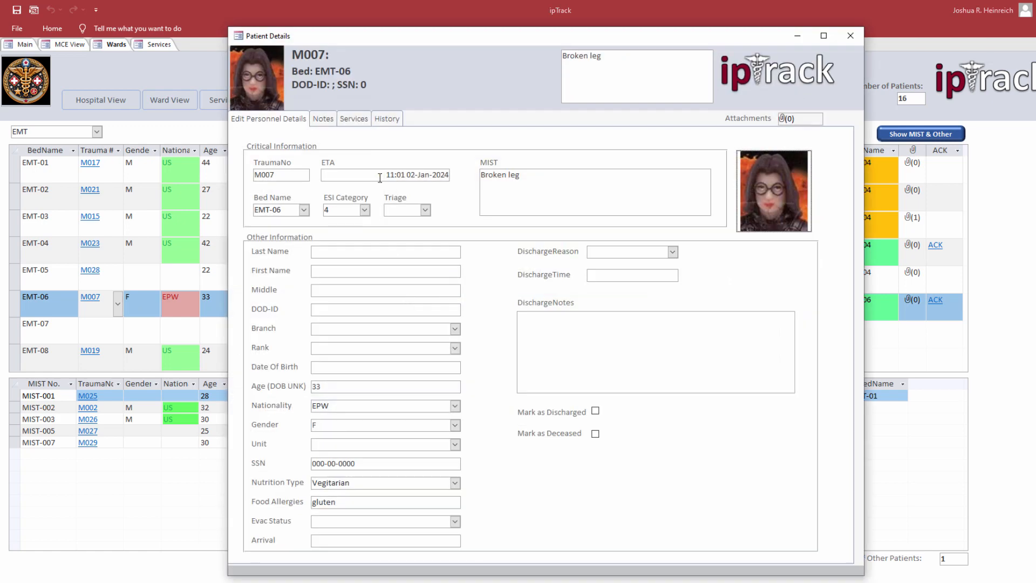
pyautogui.click(354, 119)
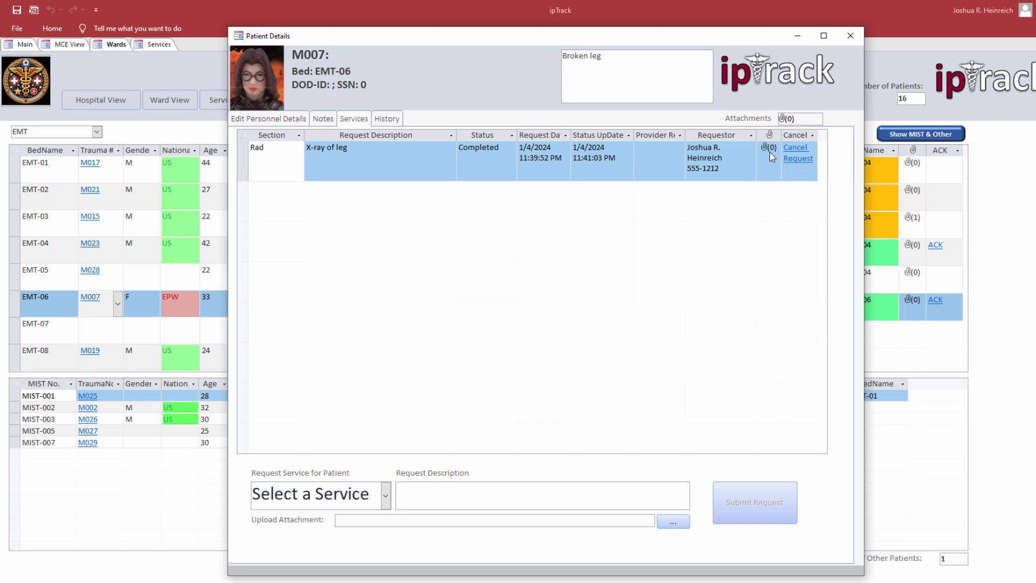
pyautogui.click(662, 167)
pyautogui.click(662, 168)
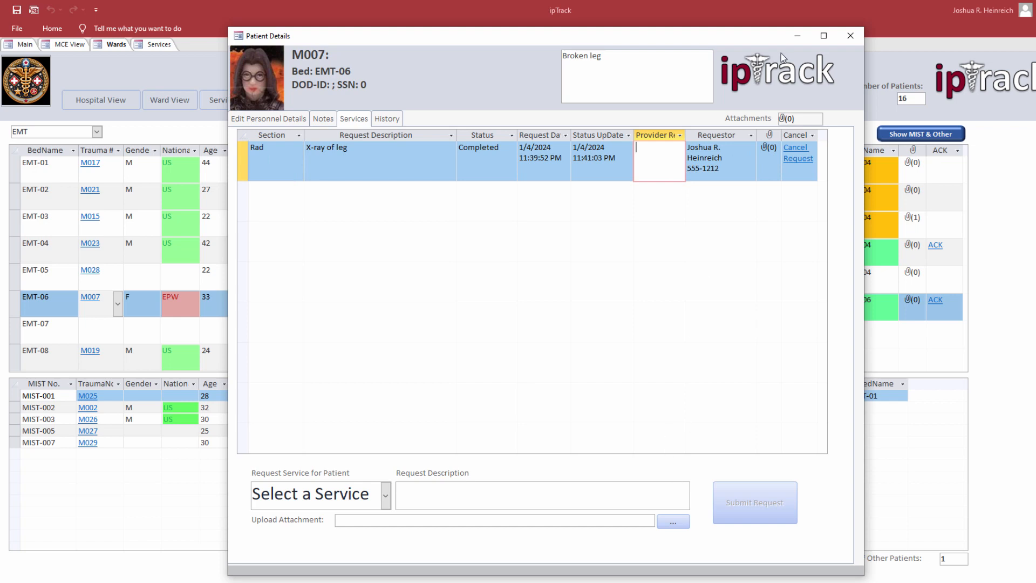
pyautogui.click(850, 37)
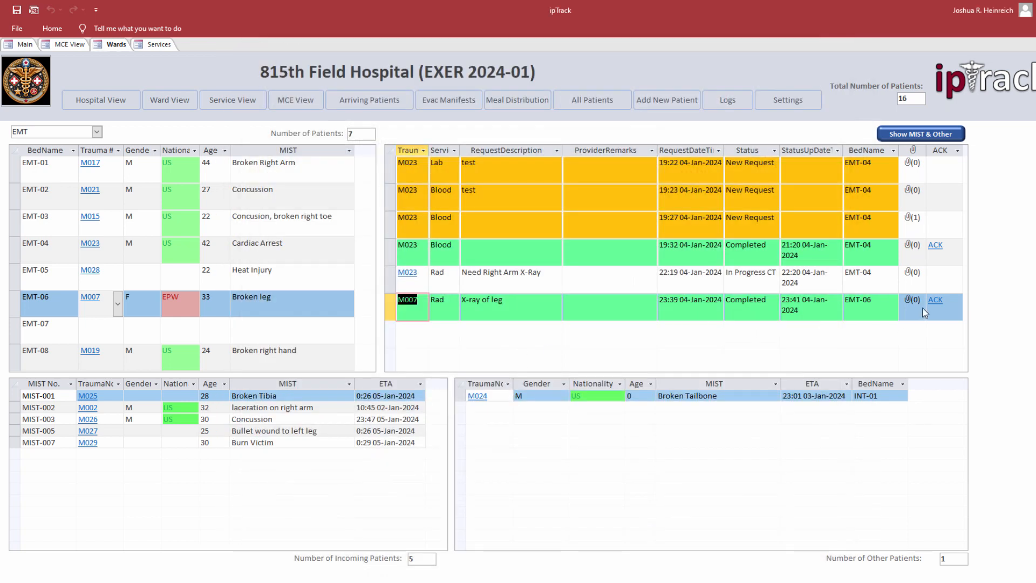
# Step: Acknowledge M007's completed X-ray of leg and recheck the patient's service requests
pyautogui.click(942, 306)
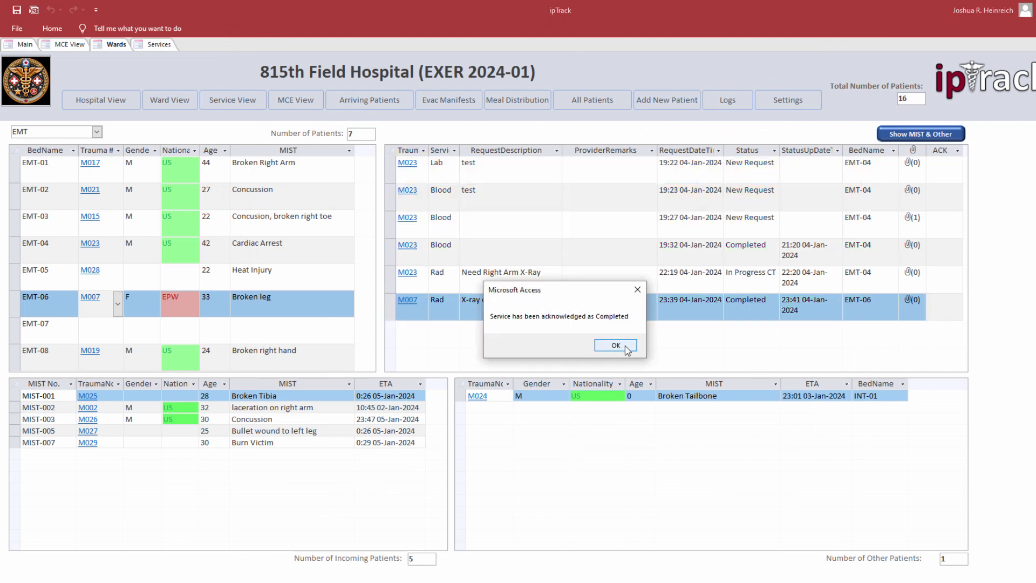
pyautogui.click(615, 346)
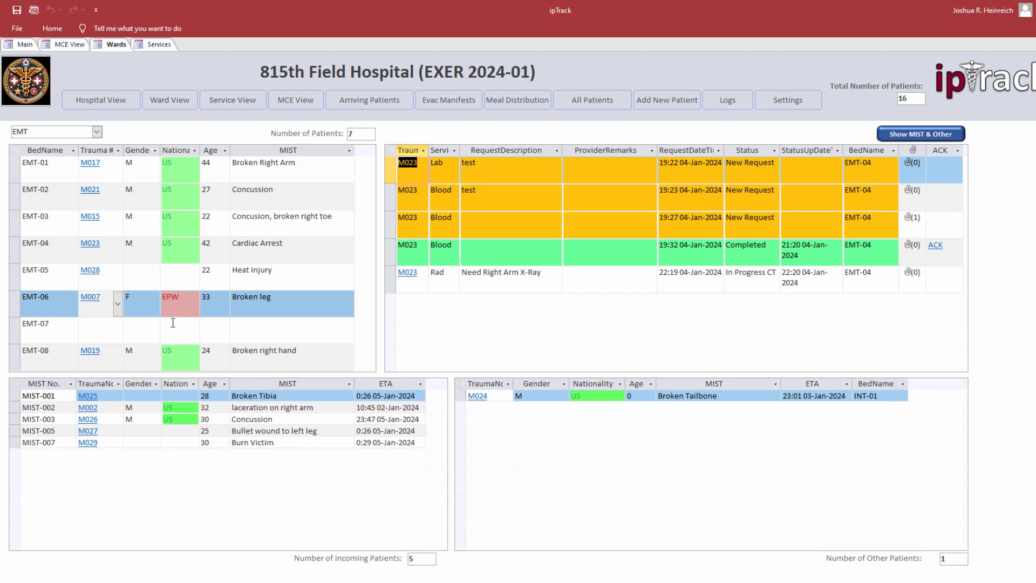
pyautogui.click(98, 297)
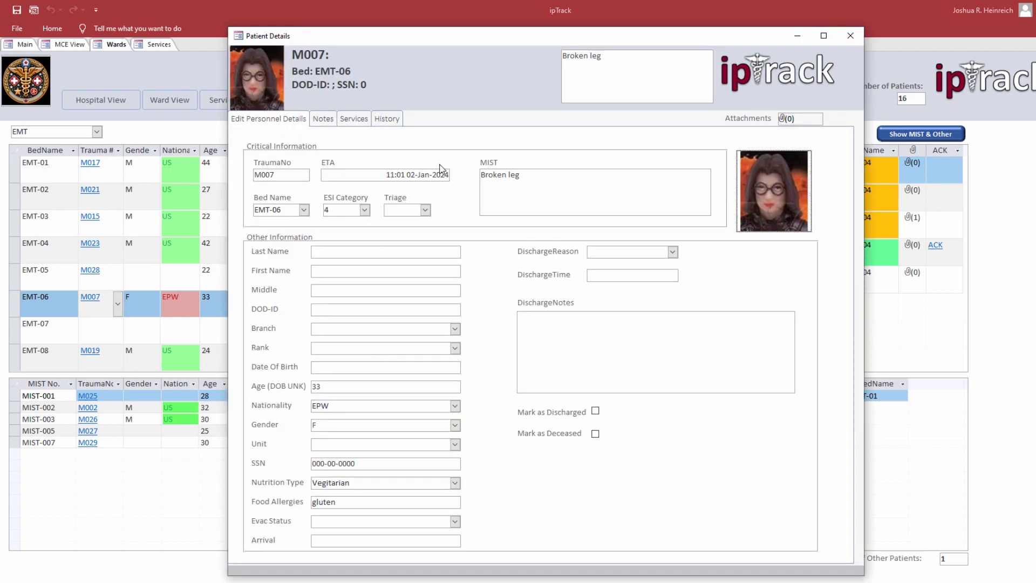
pyautogui.click(350, 120)
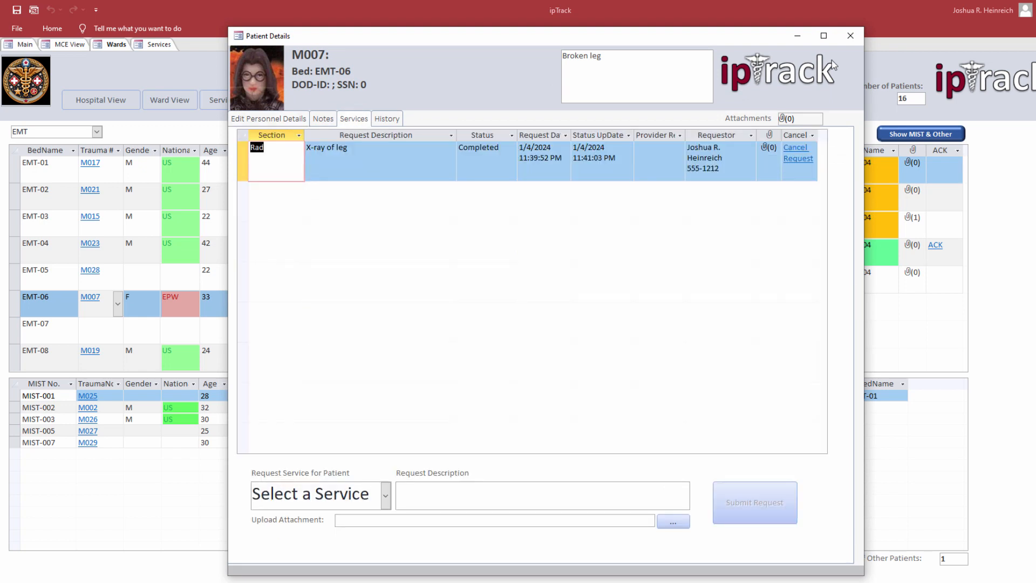
pyautogui.click(851, 36)
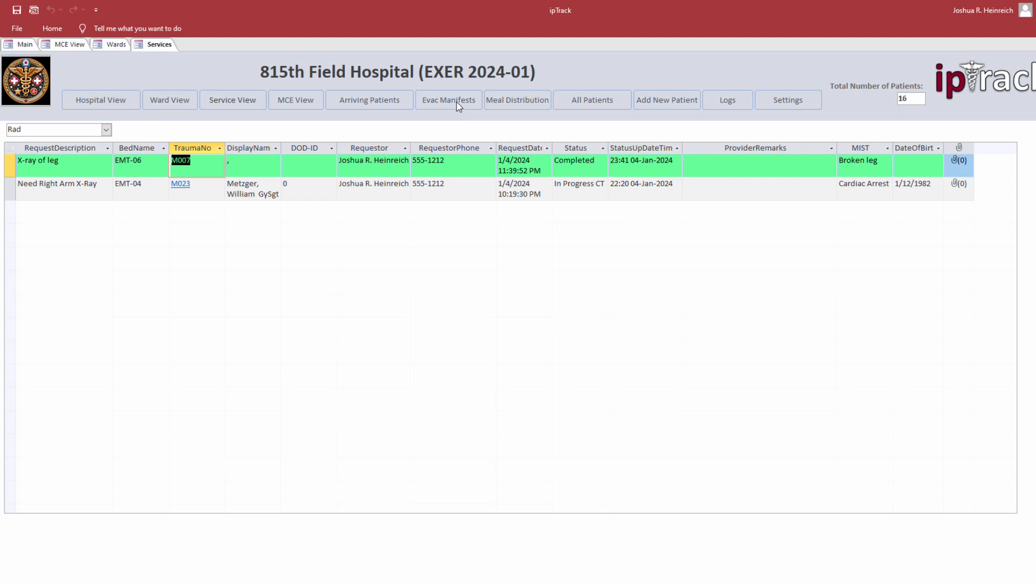
# Step: Start a new exfil manifest with Air transport, tail T-101 and mission M-202
pyautogui.click(456, 102)
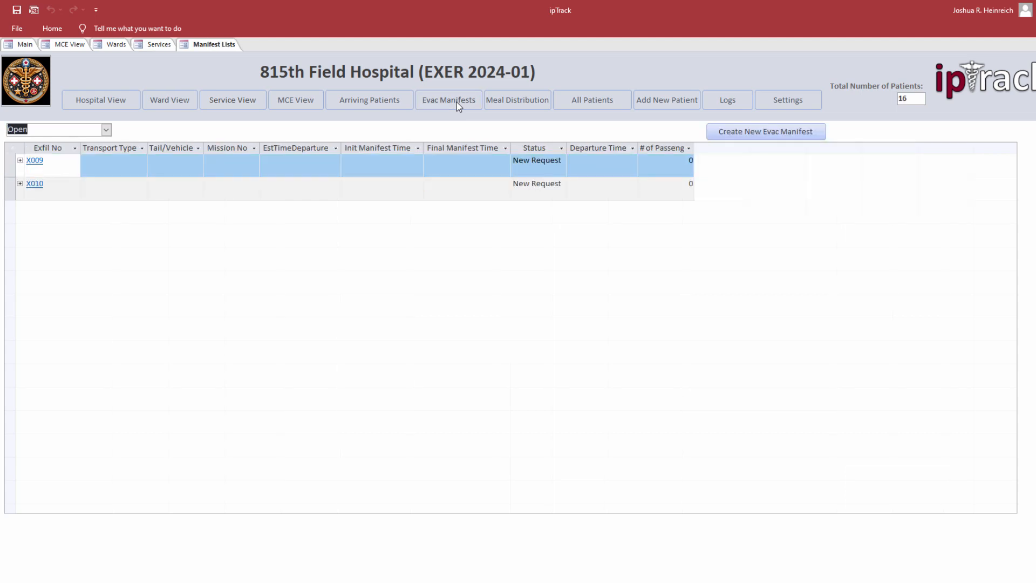
pyautogui.click(755, 135)
pyautogui.click(361, 144)
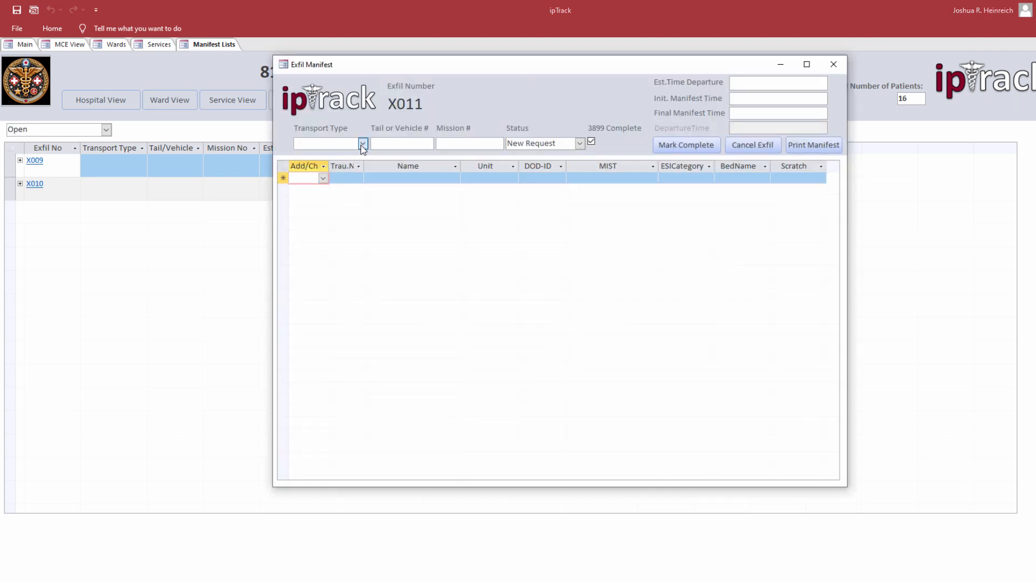
pyautogui.click(324, 166)
pyautogui.click(408, 148)
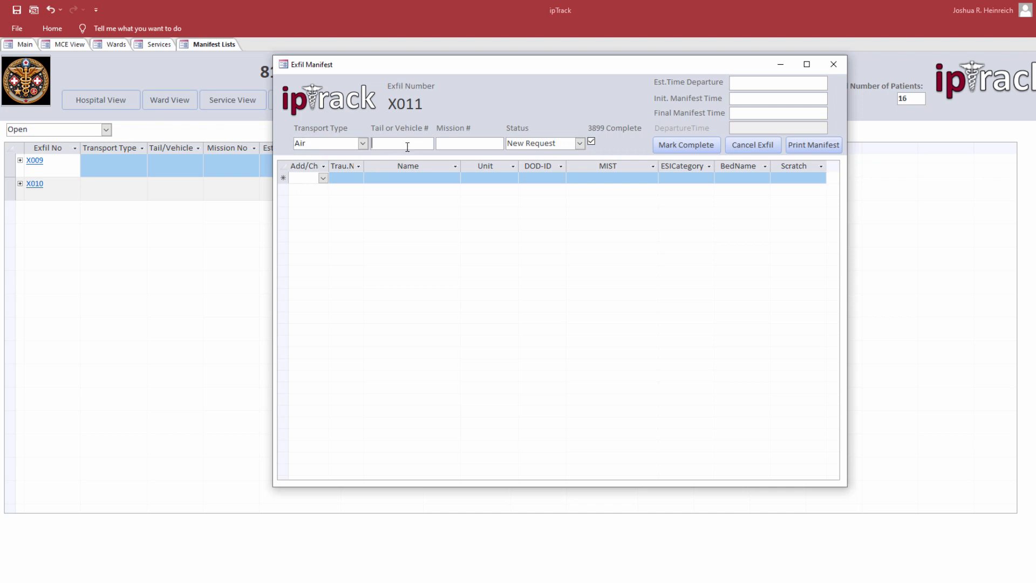
pyautogui.write('T-101')
pyautogui.press('Tab')
pyautogui.write('M-202')
pyautogui.press('Tab')
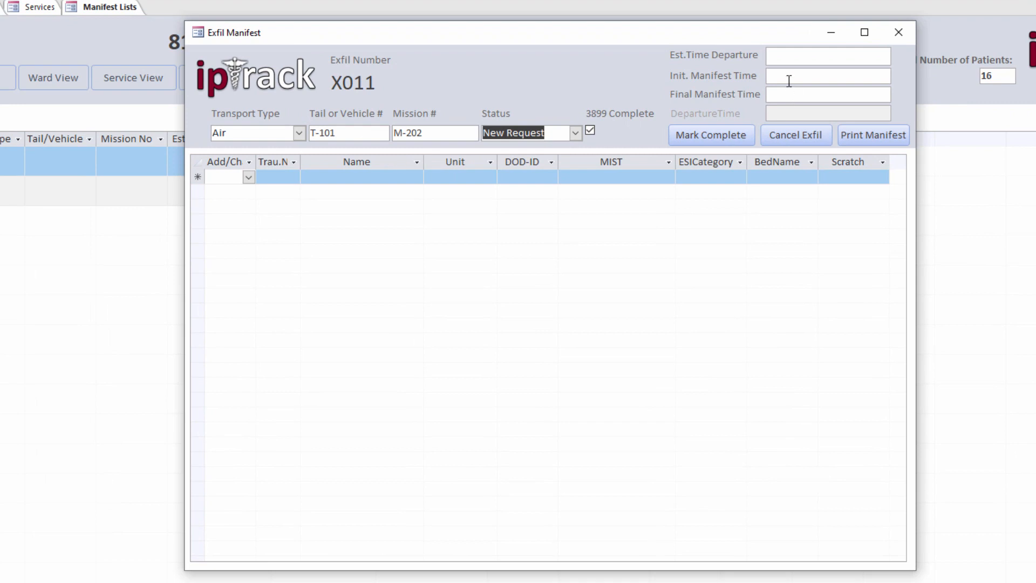
# Step: Set the estimated departure to 5 January at 9:00
pyautogui.click(772, 56)
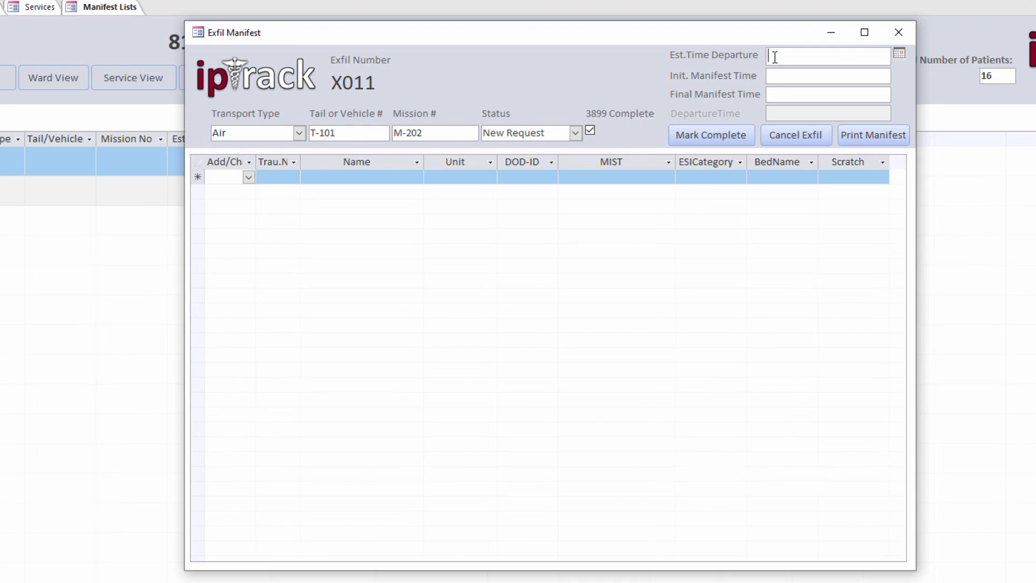
pyautogui.click(900, 54)
pyautogui.click(874, 98)
pyautogui.click(831, 76)
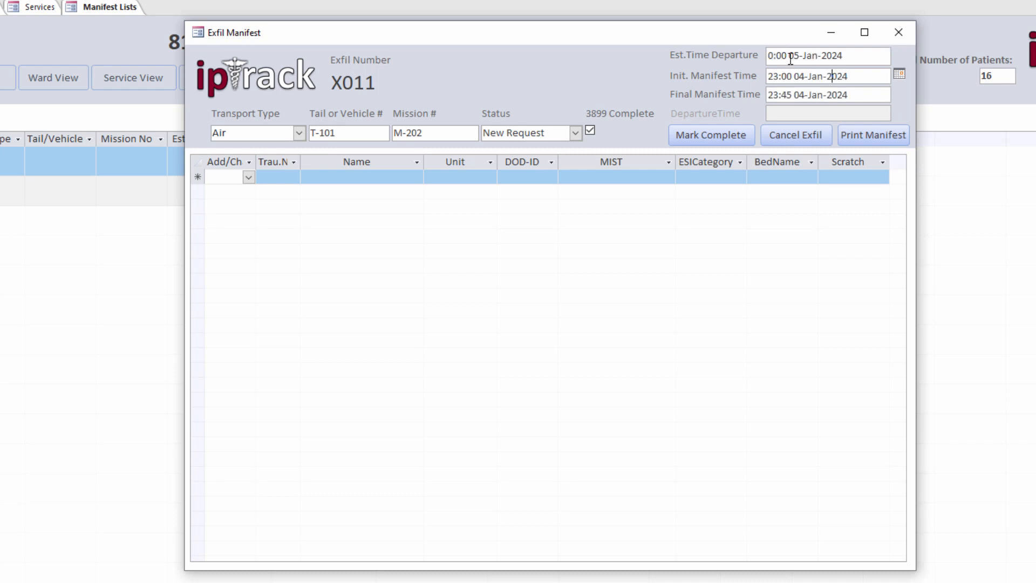
pyautogui.moveTo(772, 56); pyautogui.dragTo(765, 59)
pyautogui.write('9')
pyautogui.press('Tab')
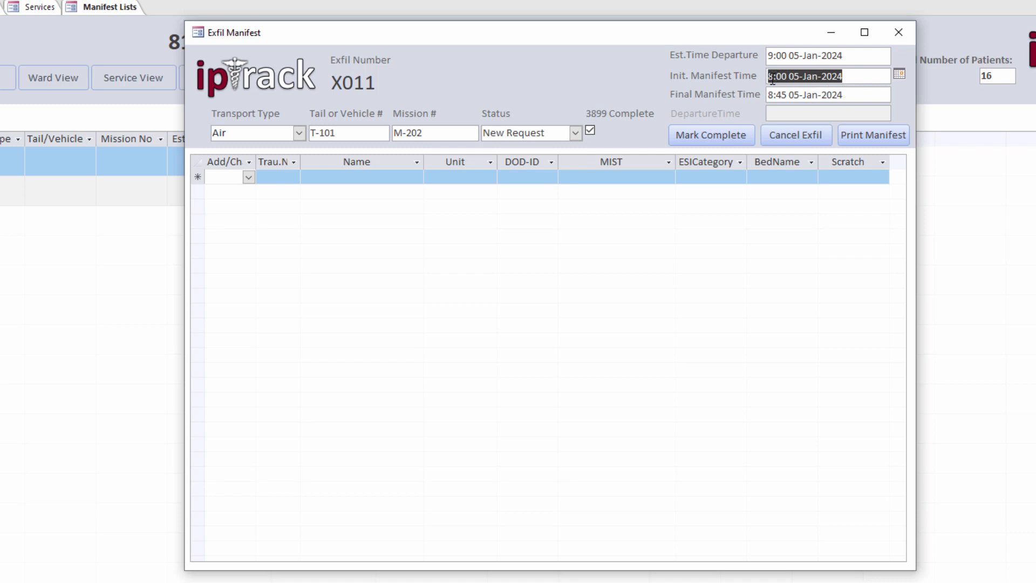
# Step: Change the initial manifest time hour to 7 and select the 8:45 final manifest time
pyautogui.click(772, 79)
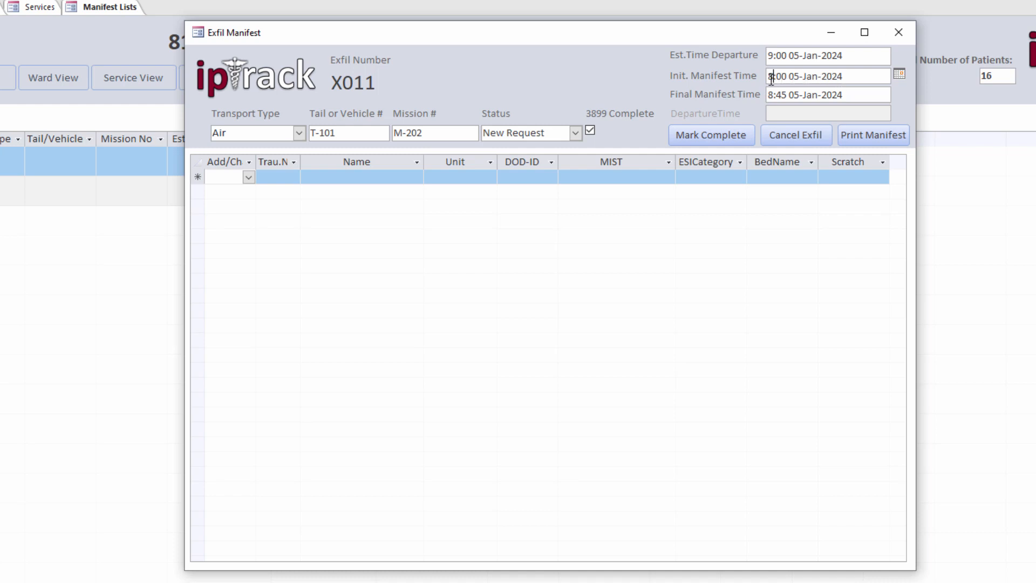
pyautogui.press('Delete')
pyautogui.write('7')
pyautogui.press('Tab')
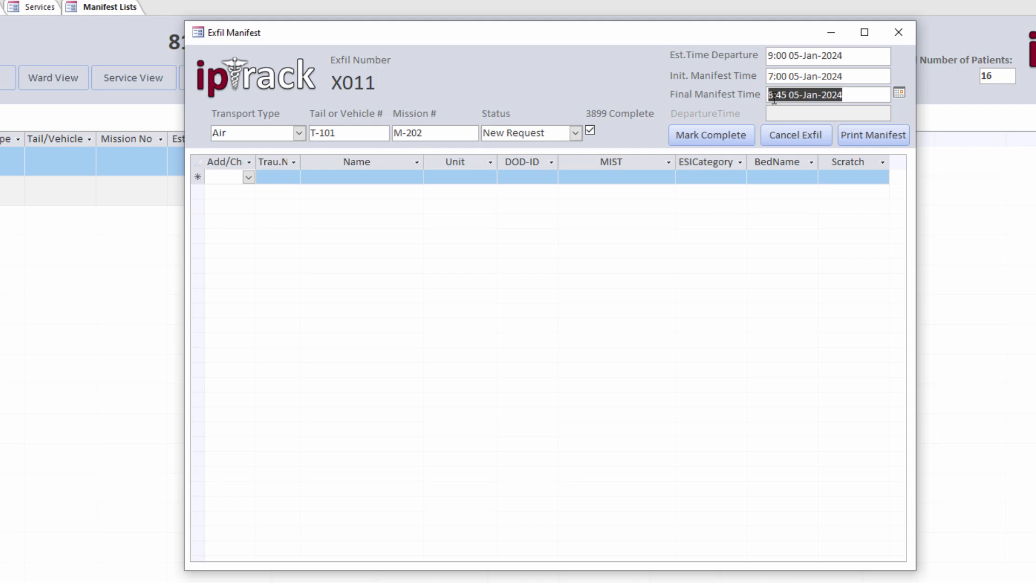
pyautogui.click(774, 97)
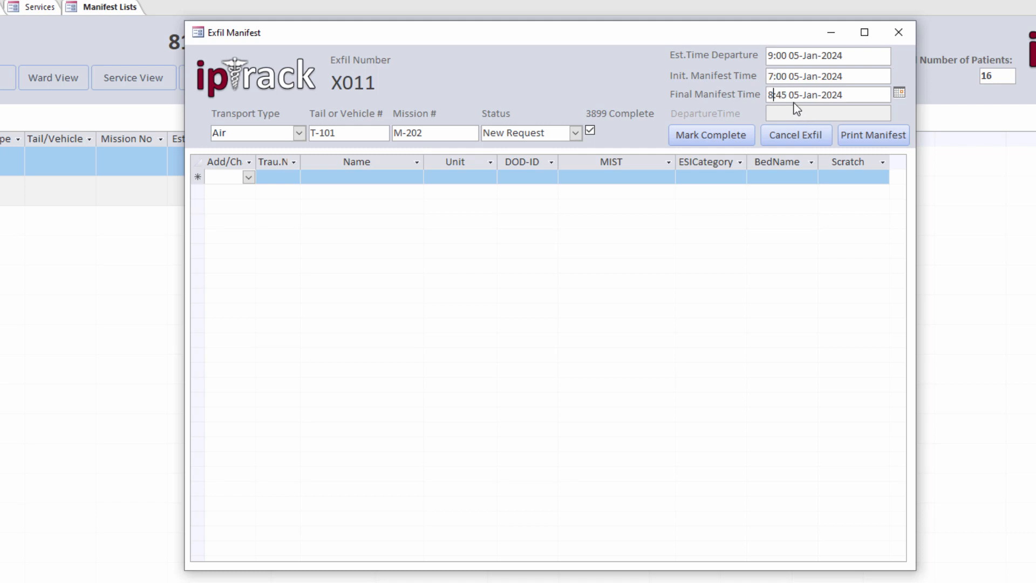
pyautogui.moveTo(787, 96); pyautogui.dragTo(756, 97)
# Step: Toggle the 3899 Complete option while checking the list of patients available to add
pyautogui.click(249, 178)
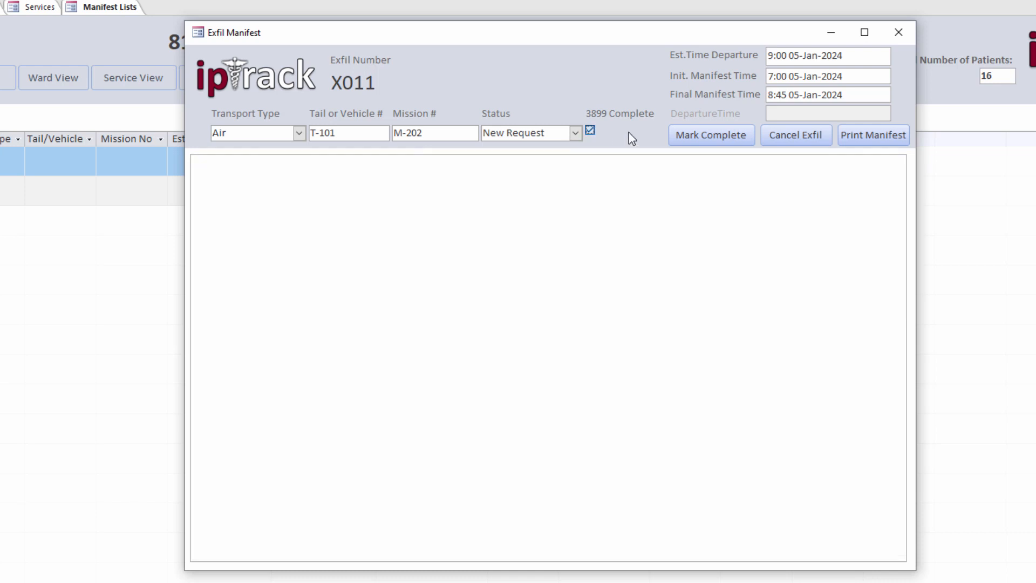
pyautogui.click(591, 132)
pyautogui.click(591, 132)
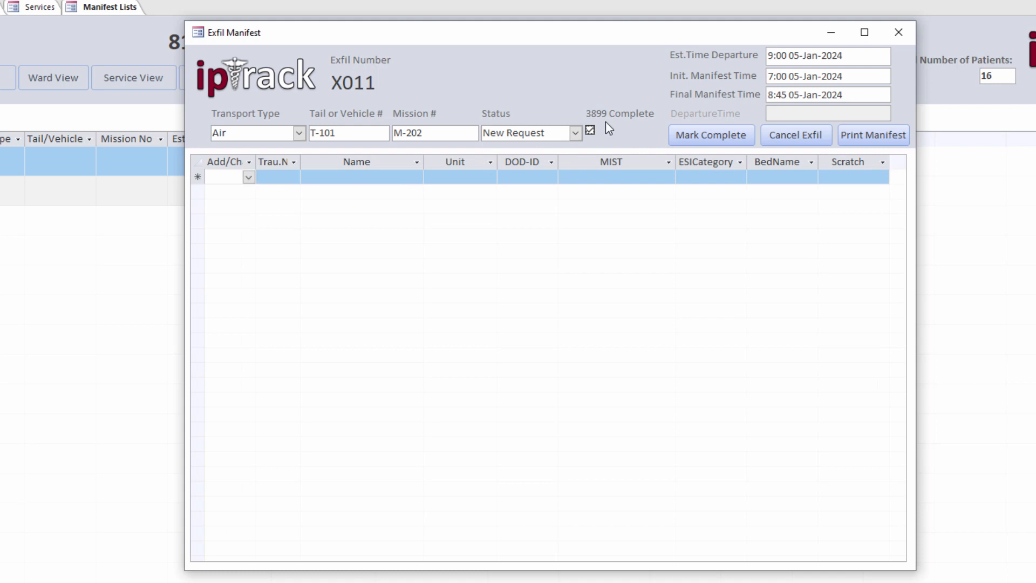
pyautogui.click(248, 177)
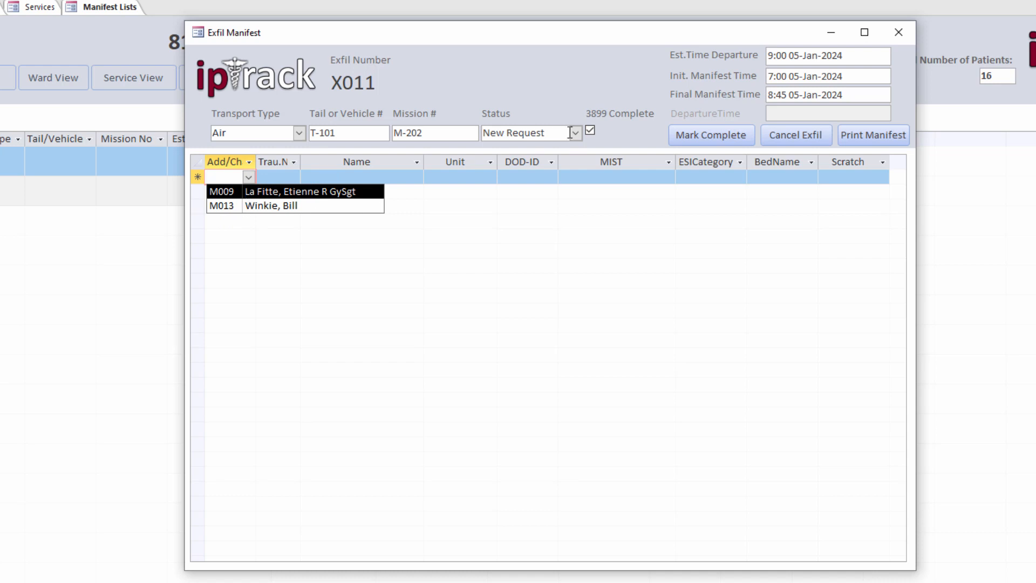
pyautogui.click(590, 130)
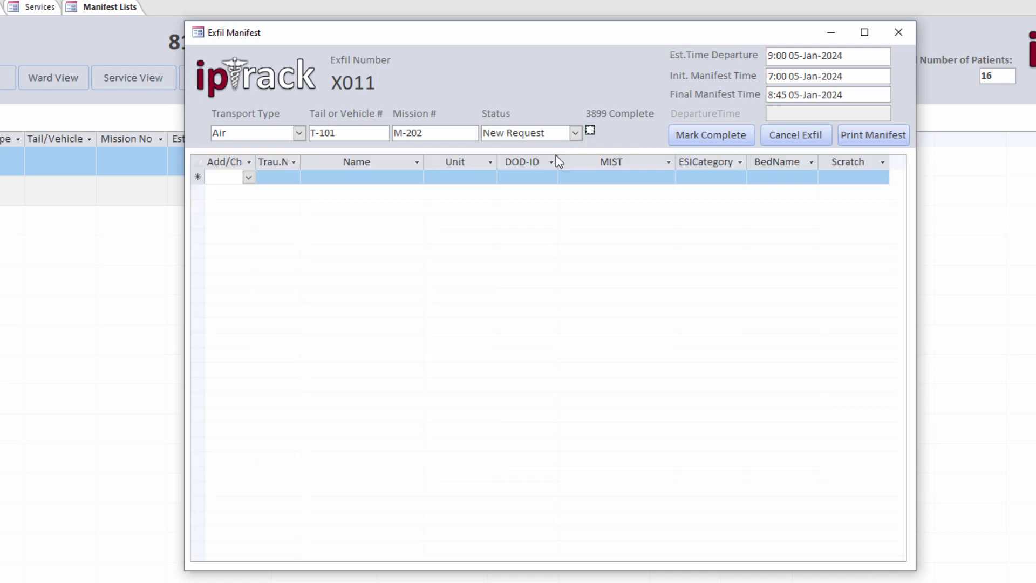
pyautogui.click(249, 178)
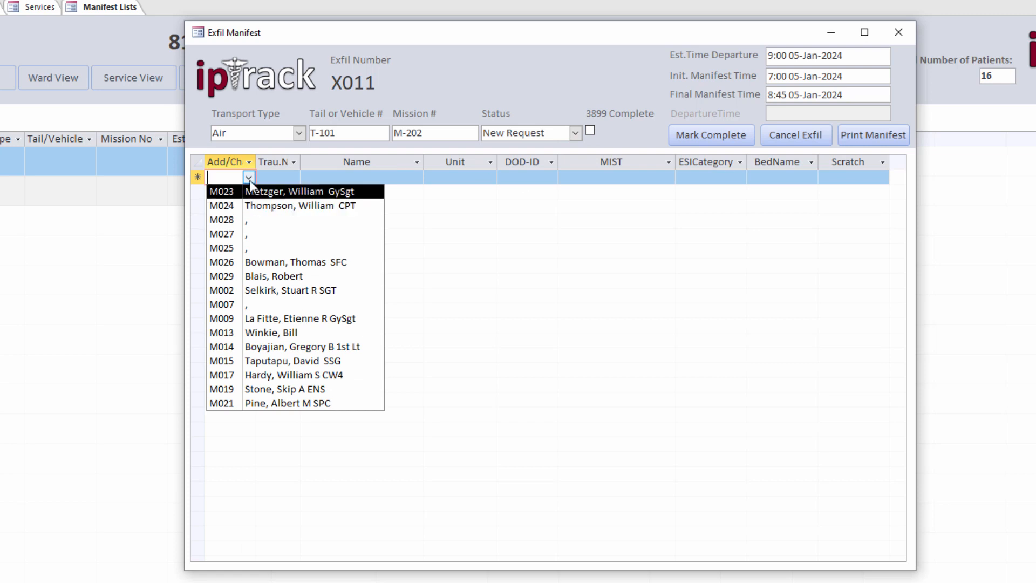
pyautogui.click(589, 133)
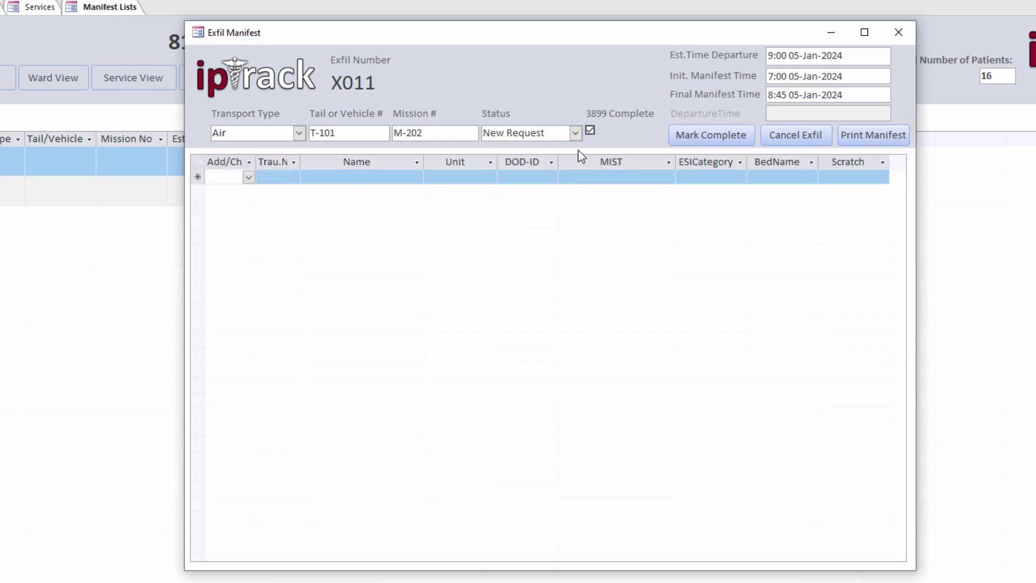
# Step: Add patients M009 and M013 to the manifest and open its print preview
pyautogui.click(248, 177)
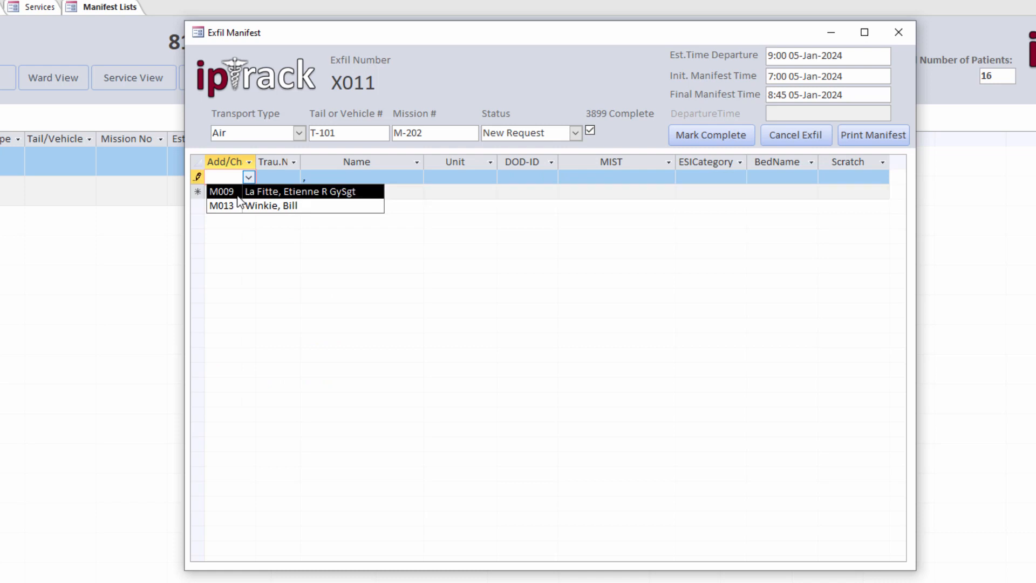
pyautogui.click(238, 198)
pyautogui.click(248, 192)
pyautogui.click(259, 205)
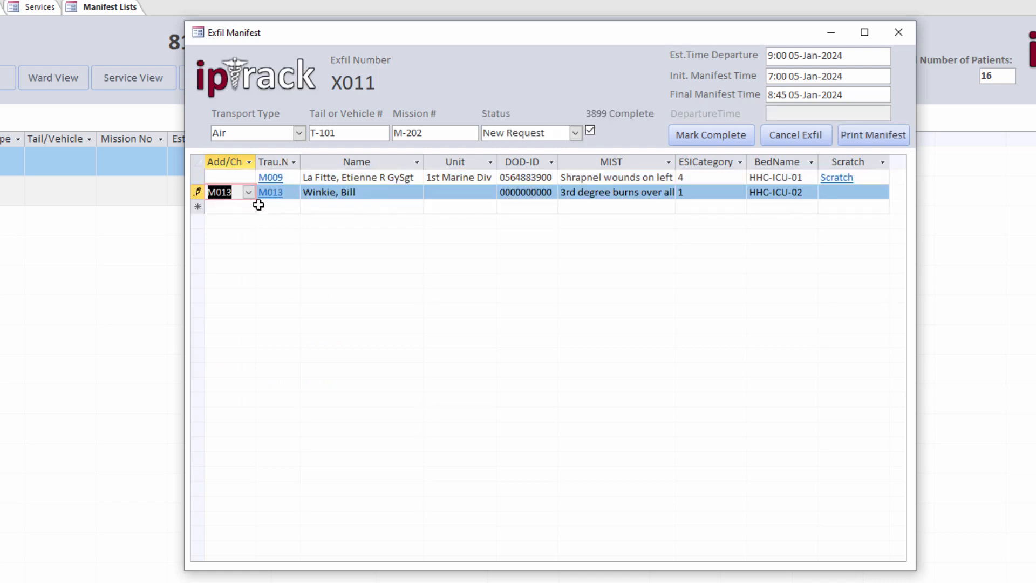
pyautogui.click(855, 142)
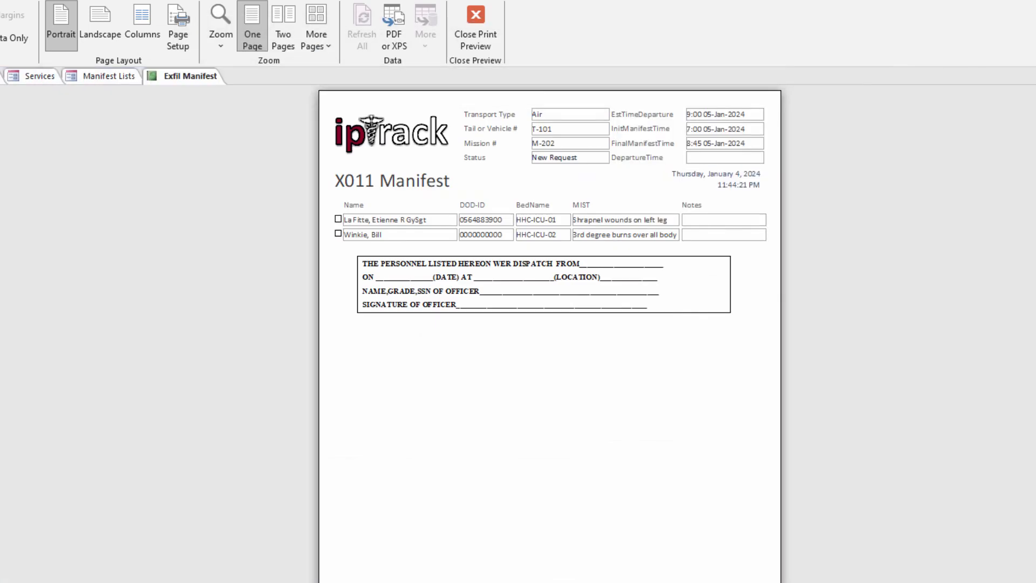
# Step: Zoom into the X011 manifest preview page, then close it back to the manifest form
pyautogui.click(527, 249)
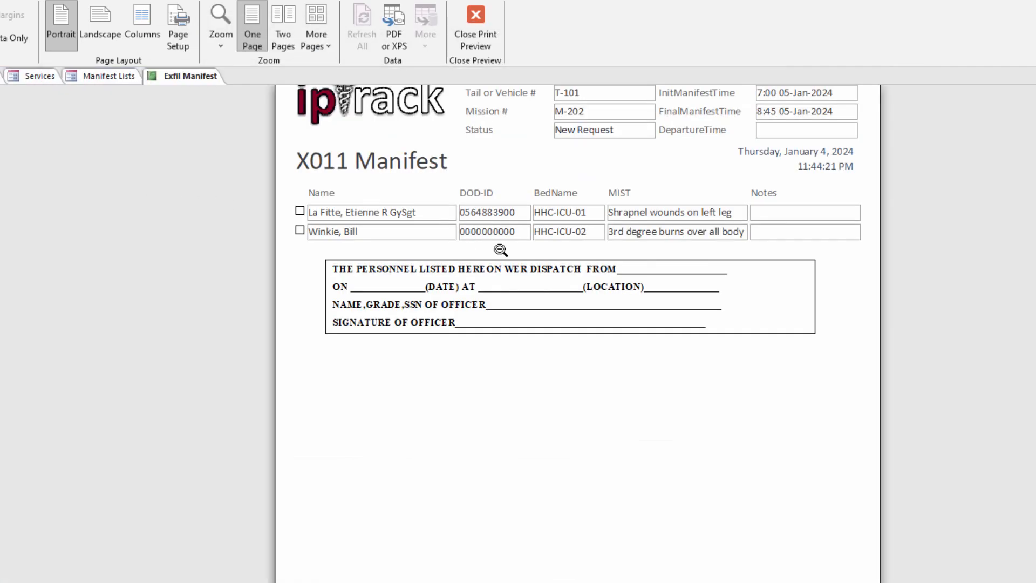
pyautogui.scroll(3, 565, 245)
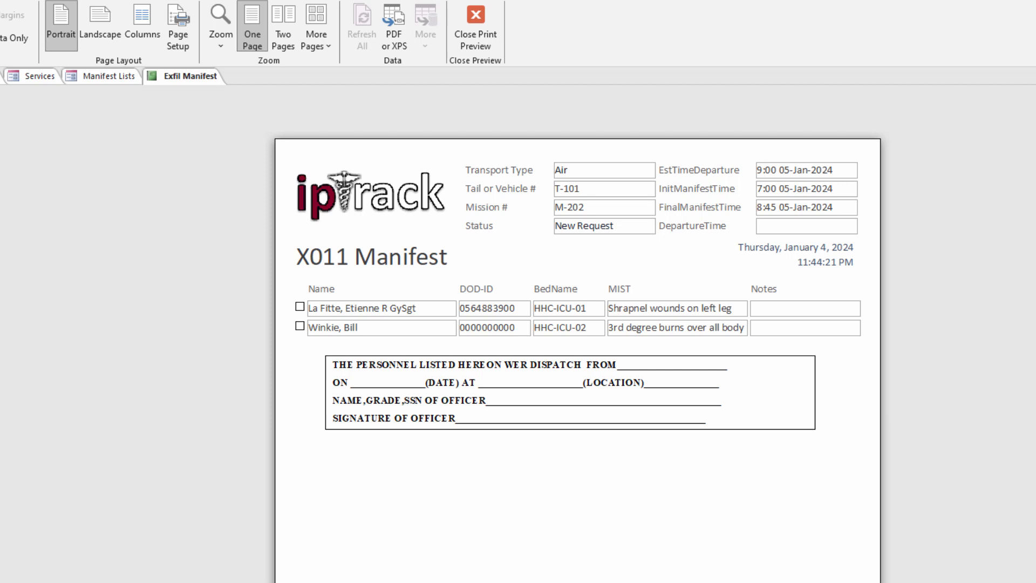
pyautogui.press('Escape')
pyautogui.click(441, 202)
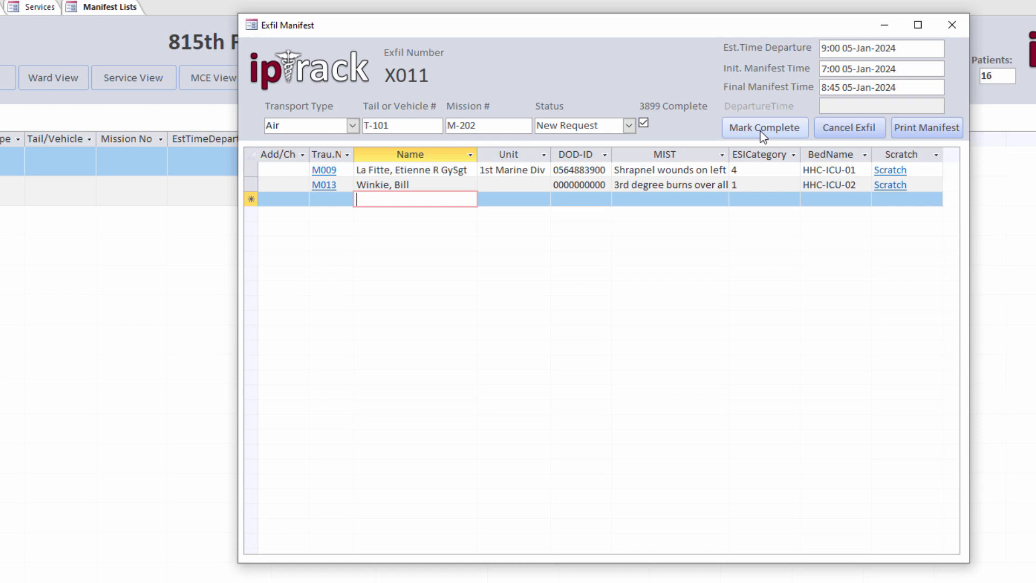
# Step: Mark manifest X011 complete and confirm discharging all its passengers
pyautogui.click(763, 133)
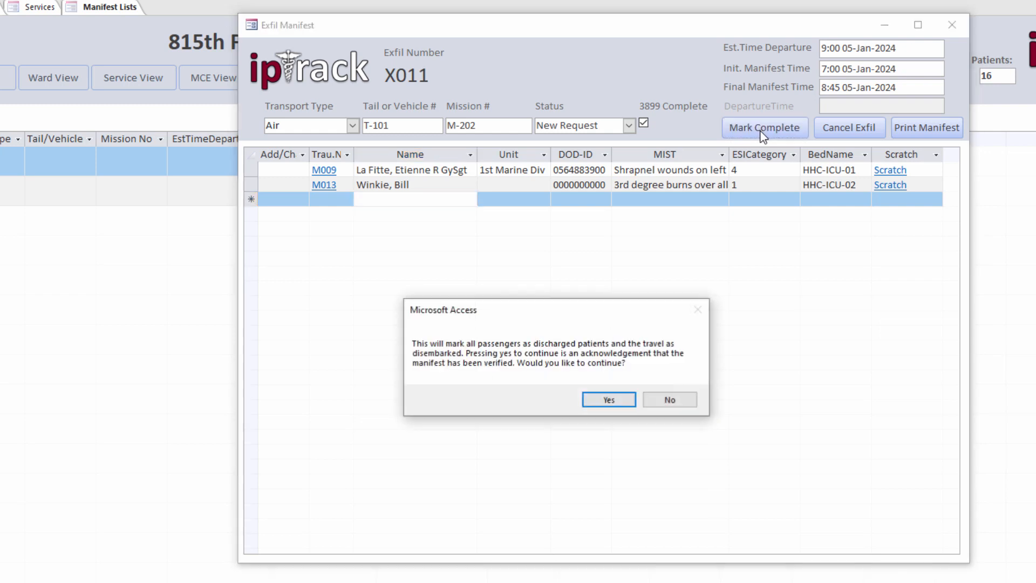
pyautogui.click(610, 401)
pyautogui.click(323, 170)
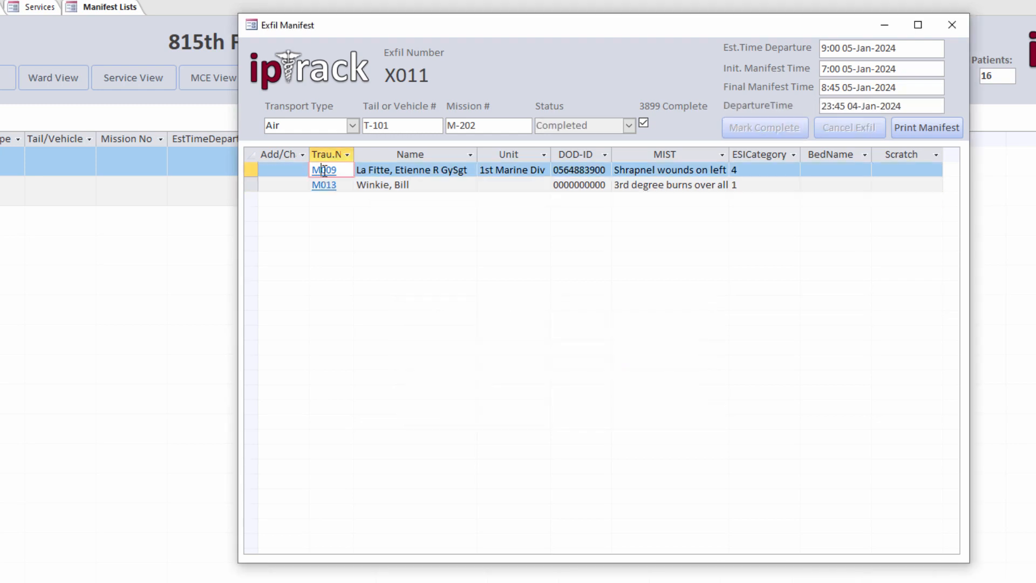
# Step: Check M009's discharge time, then change X011's departure day to 05
pyautogui.click(323, 171)
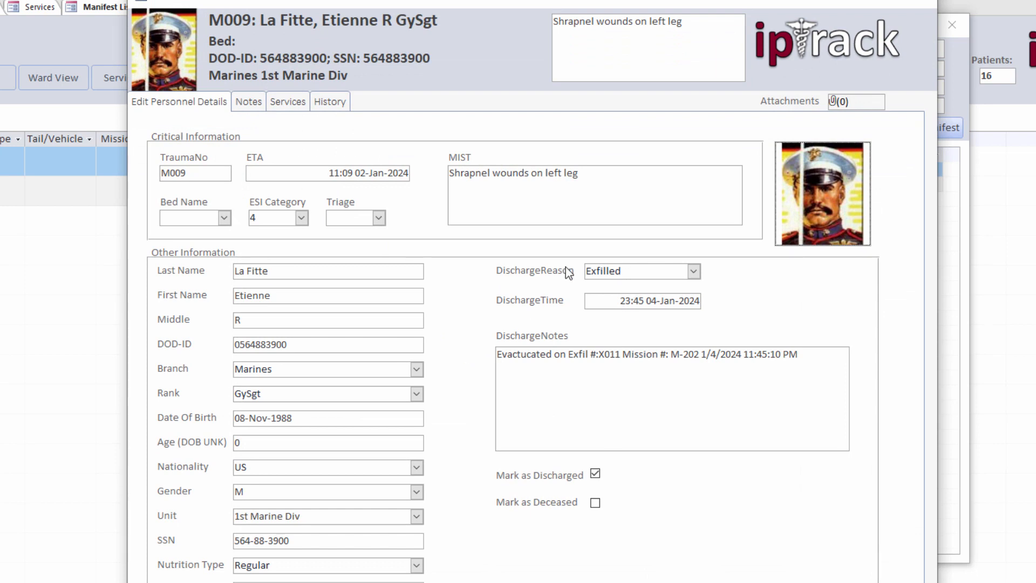
pyautogui.moveTo(619, 301); pyautogui.dragTo(692, 302)
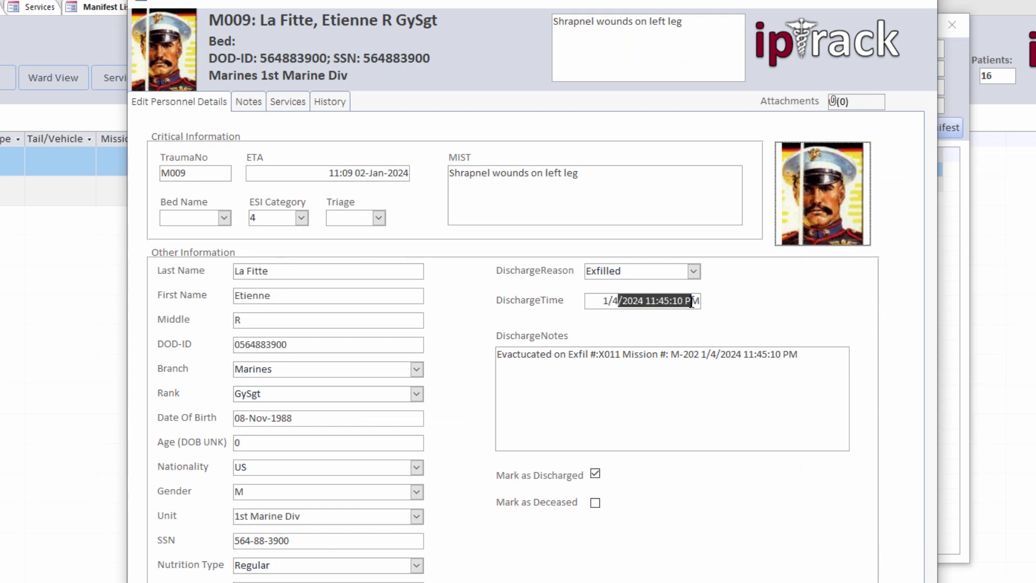
pyautogui.moveTo(658, 2); pyautogui.dragTo(598, 14)
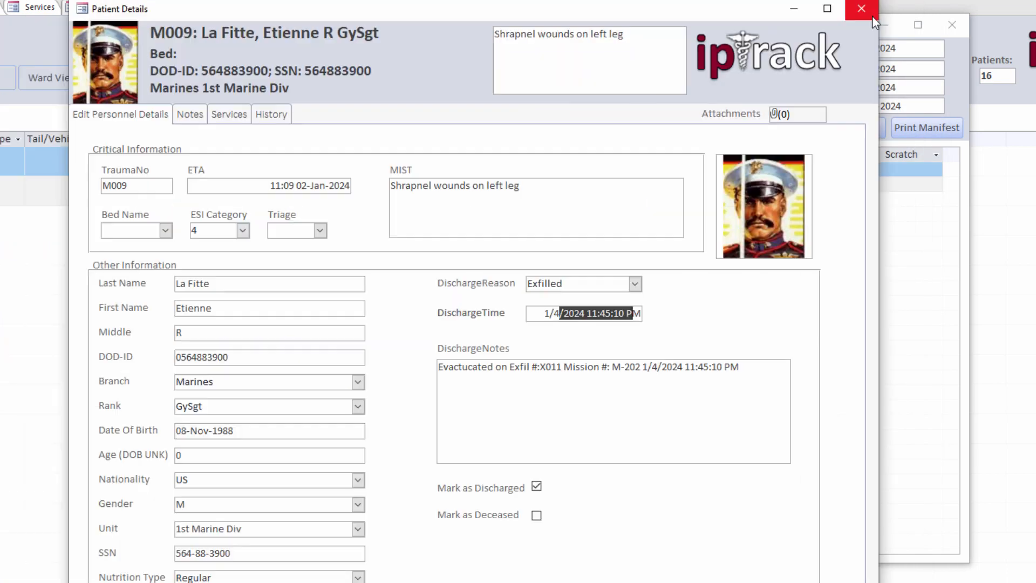
pyautogui.click(872, 15)
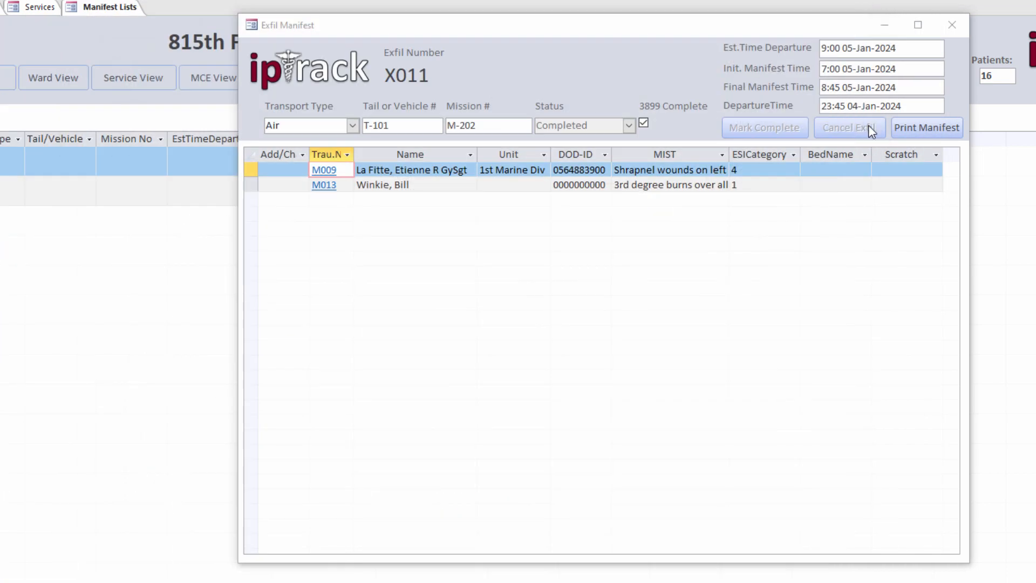
pyautogui.doubleClick(853, 106)
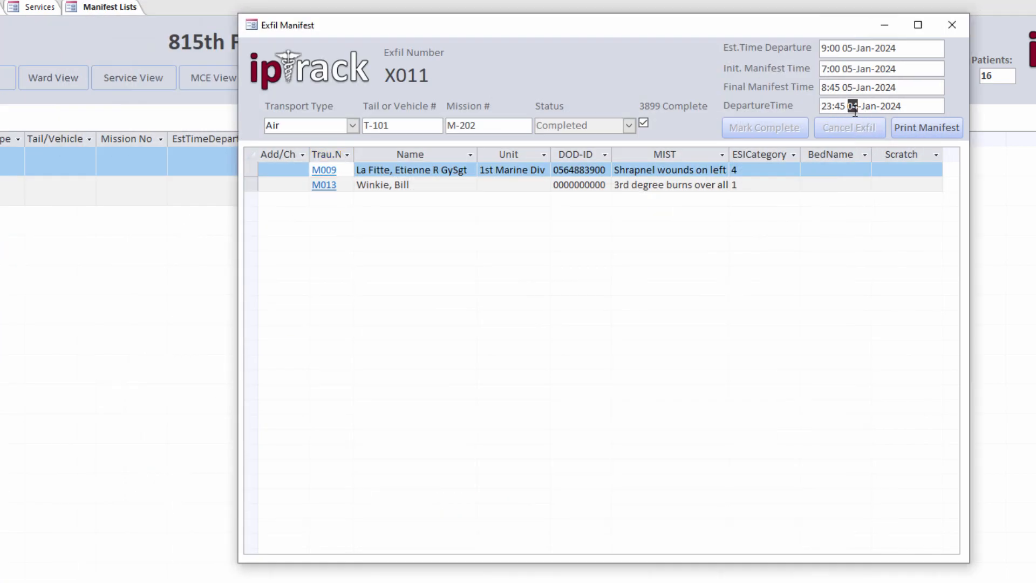
pyautogui.write('05')
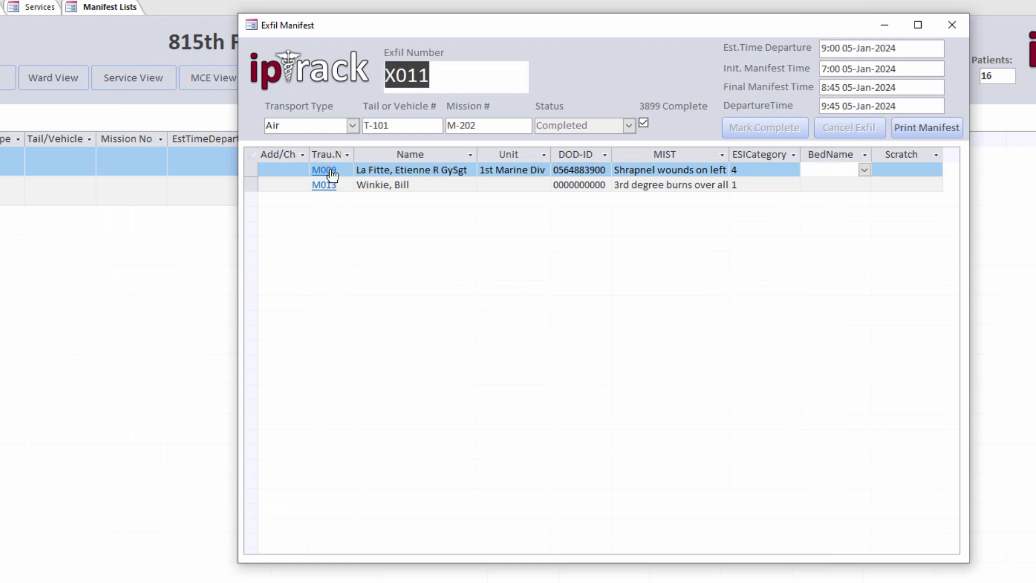
# Step: Reopen M009, confirm its discharge time reads 9:45 05-Jan-2024, and close it
pyautogui.click(325, 170)
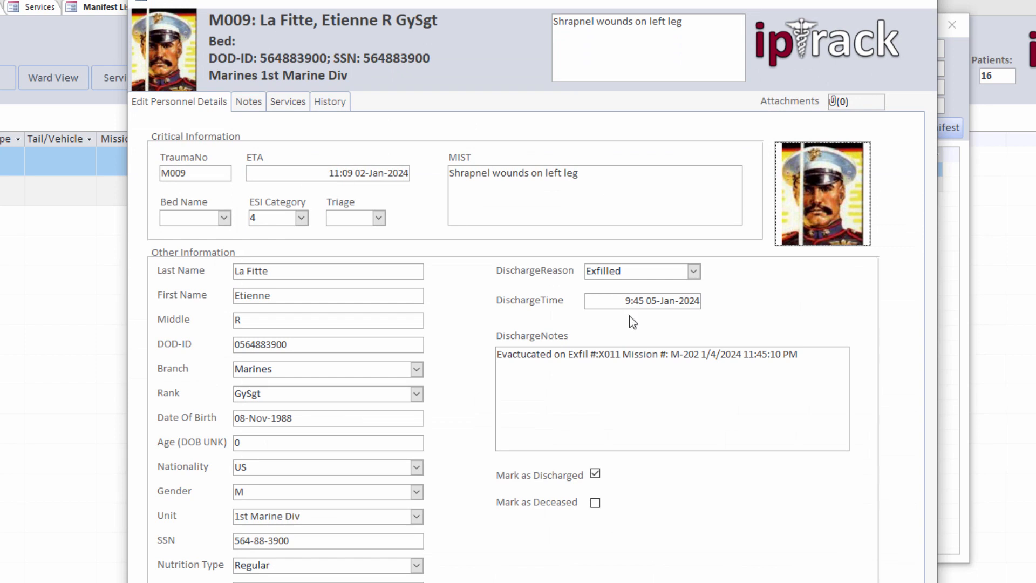
pyautogui.click(623, 300)
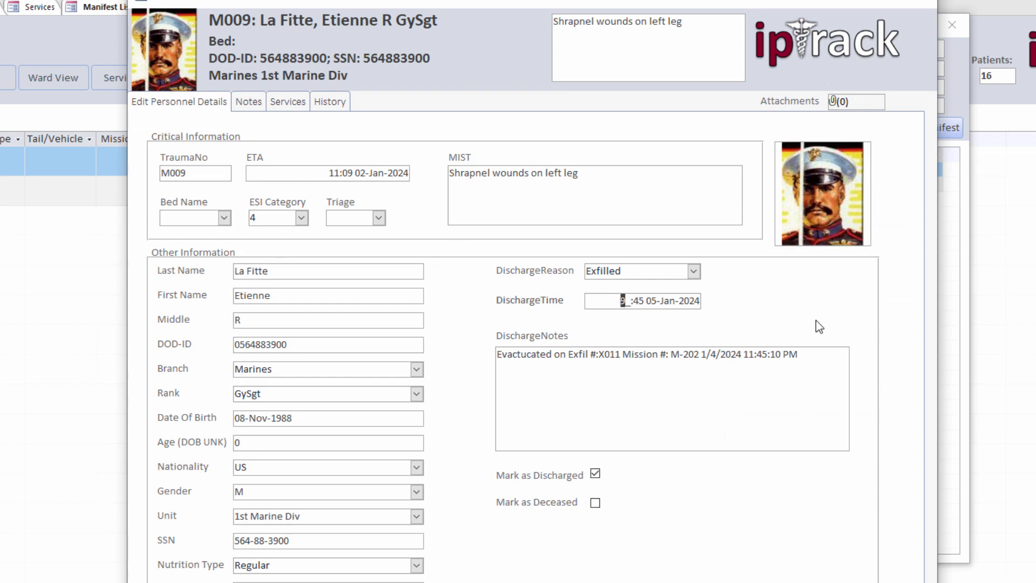
pyautogui.click(761, 376)
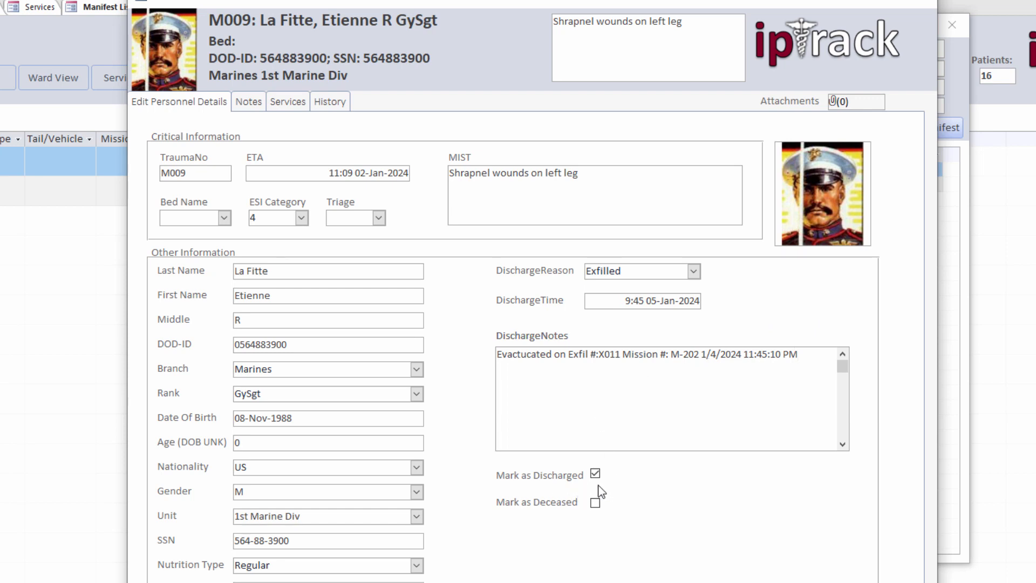
pyautogui.click(917, 2)
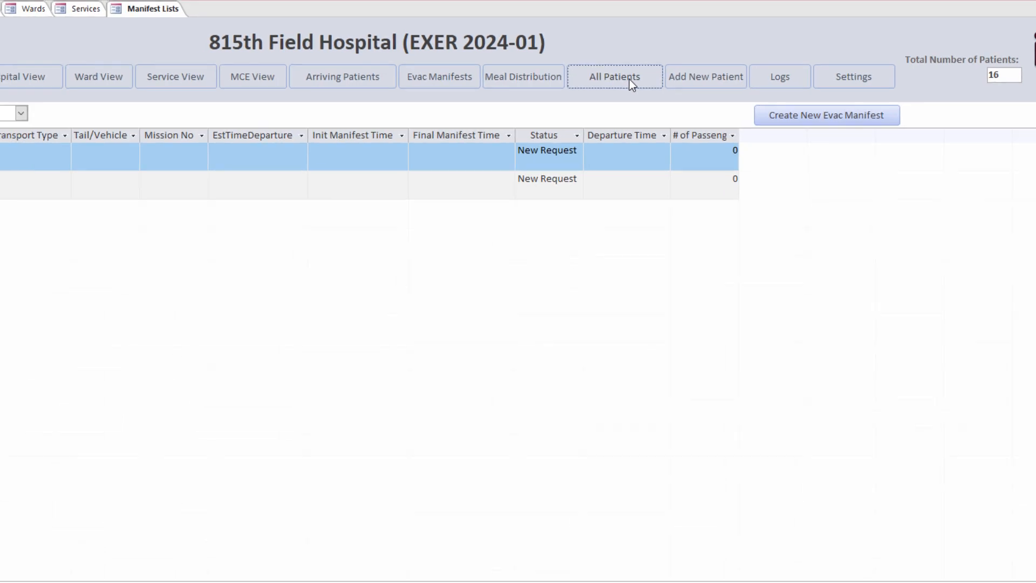
# Step: Show the All Patients list filtered to discharged patients only
pyautogui.click(609, 84)
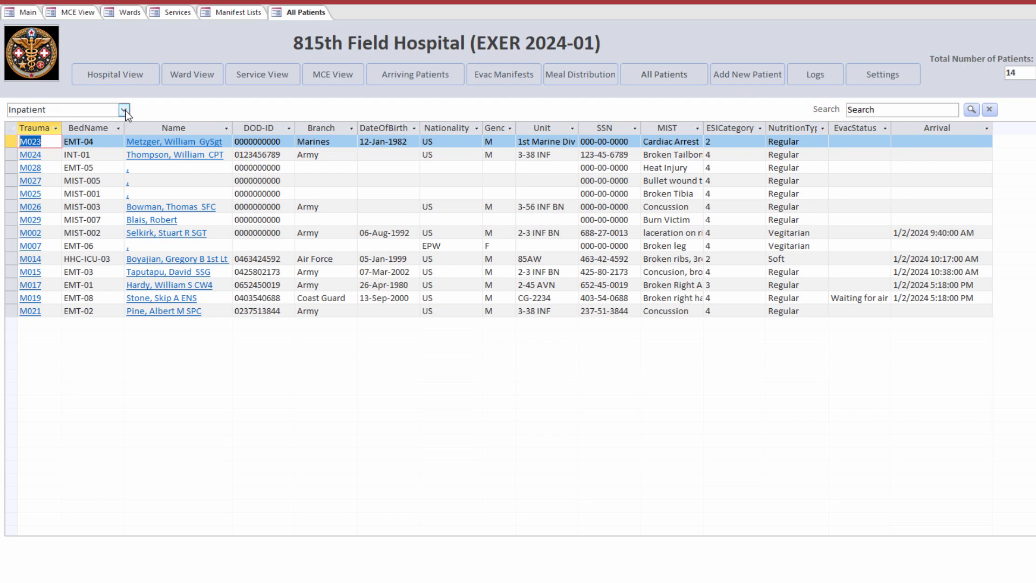
pyautogui.click(125, 111)
pyautogui.click(85, 136)
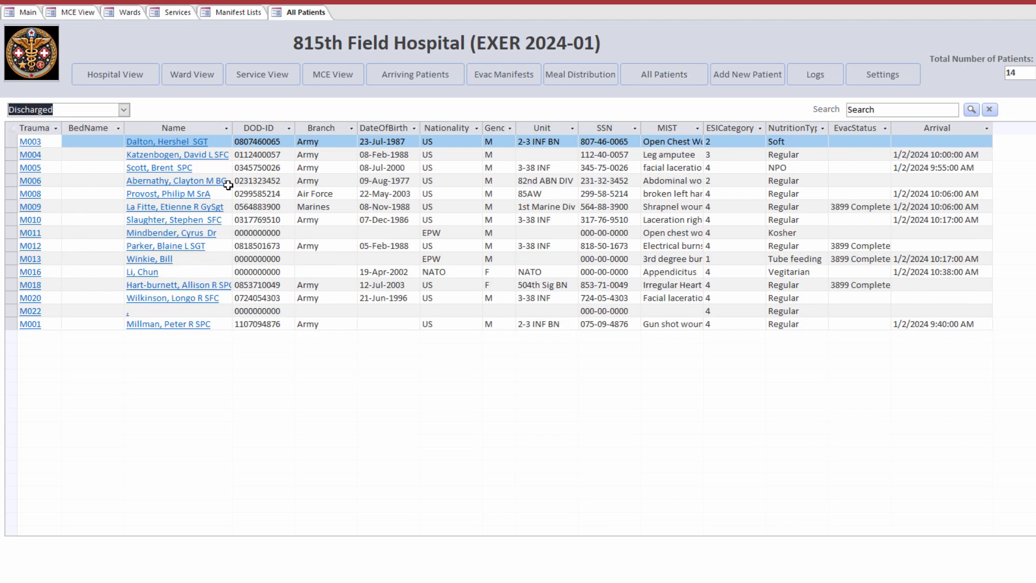
pyautogui.click(162, 210)
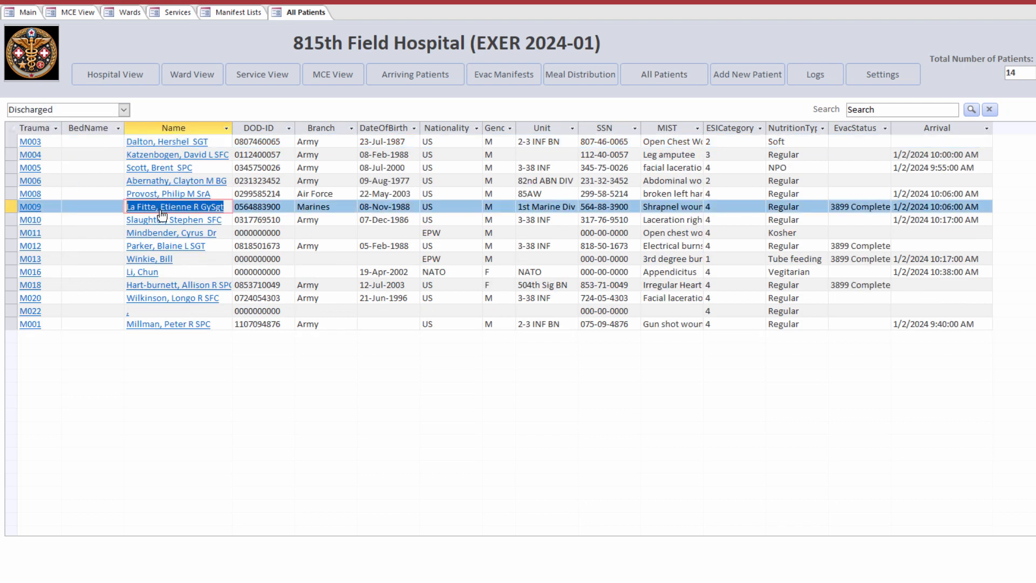
# Step: Search the discharged list by the patient's surname to narrow it to M001
pyautogui.click(866, 111)
pyautogui.write('millman')
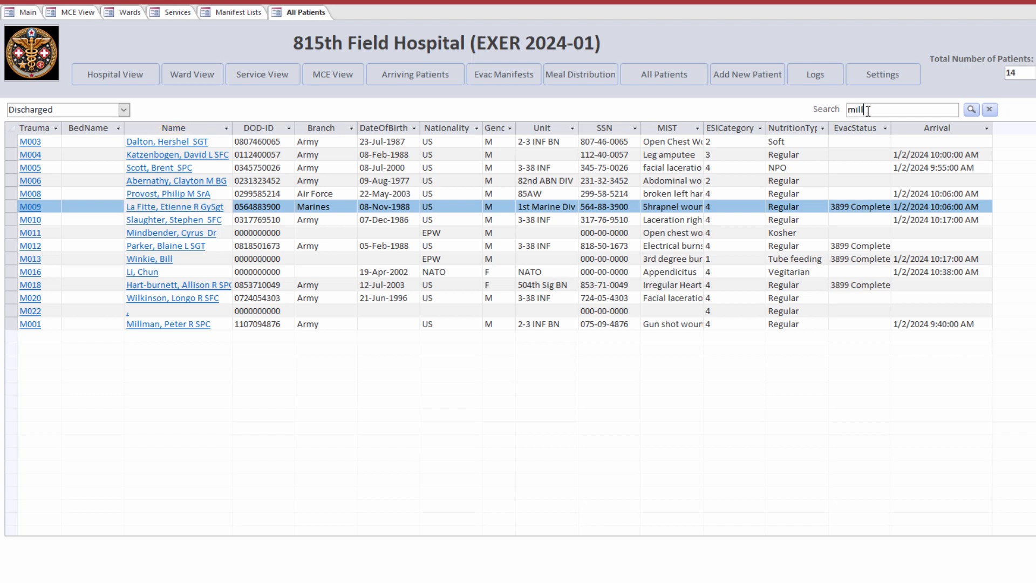
pyautogui.click(971, 111)
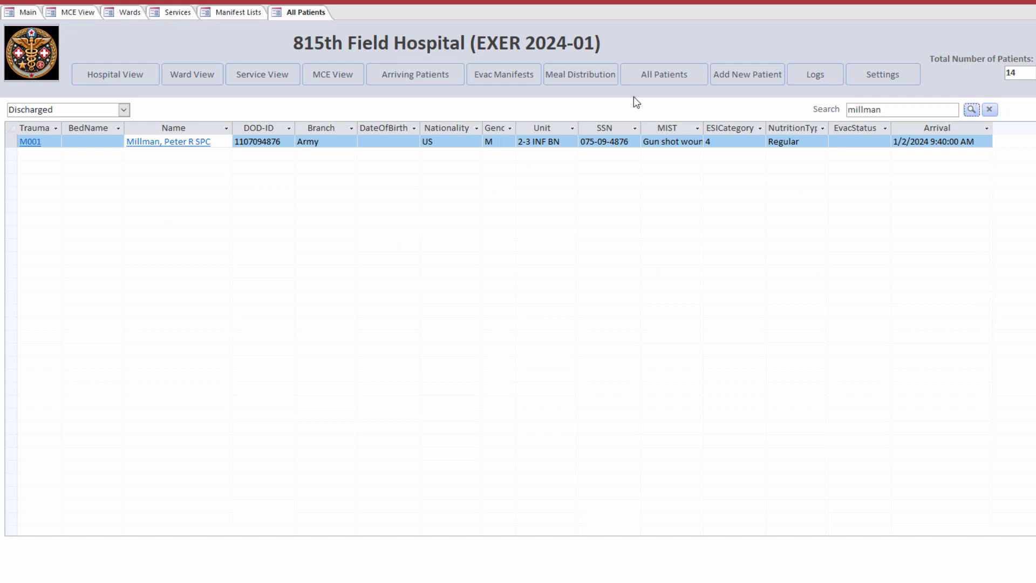
pyautogui.click(588, 81)
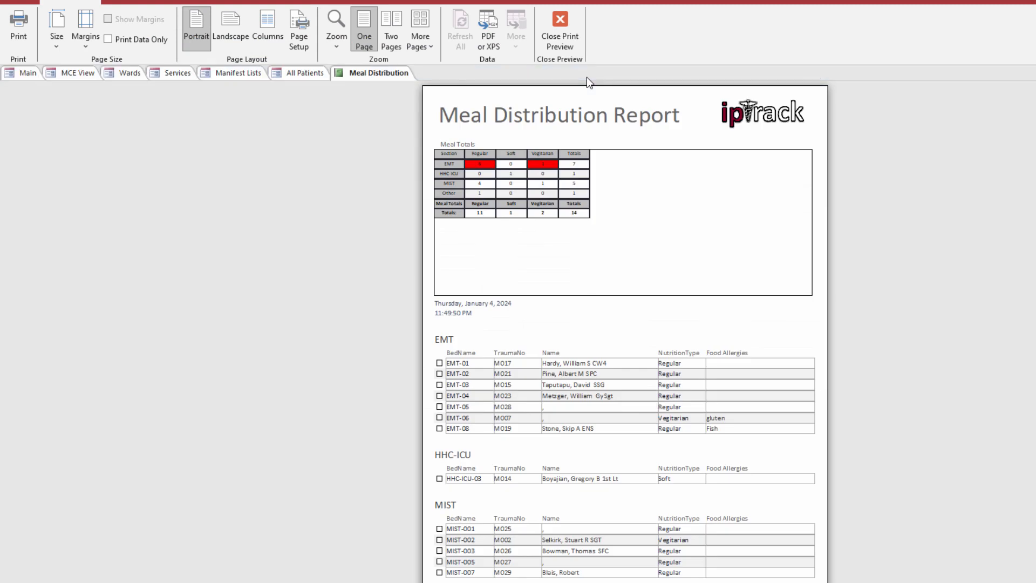
pyautogui.click(533, 178)
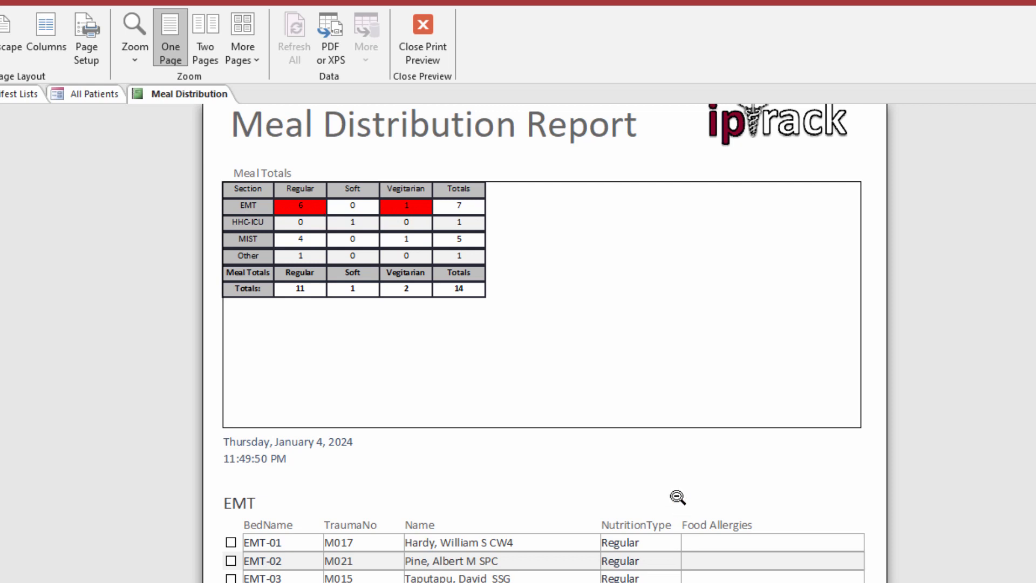
pyautogui.scroll(-1, 659, 471)
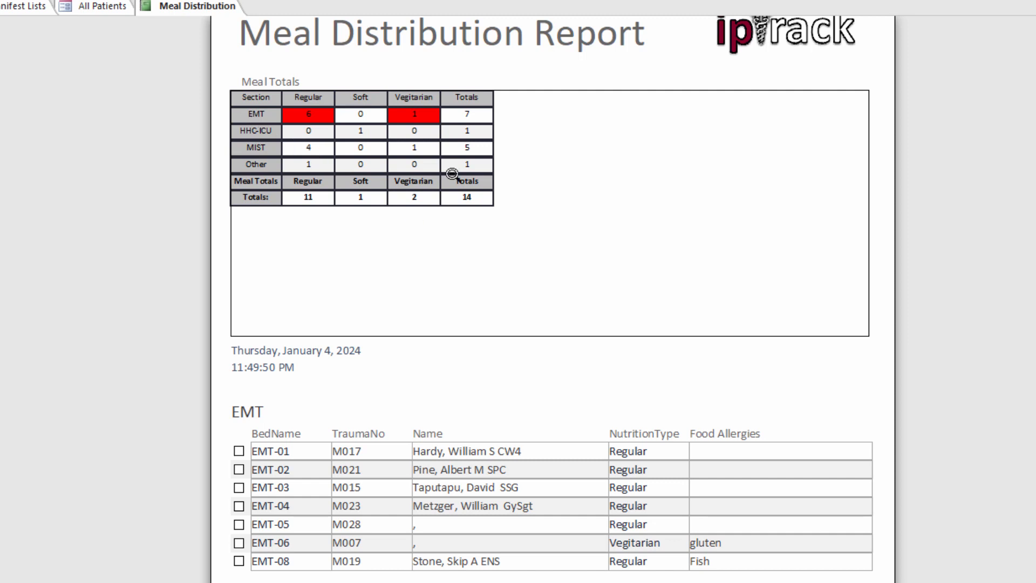
pyautogui.scroll(-1, 533, 336)
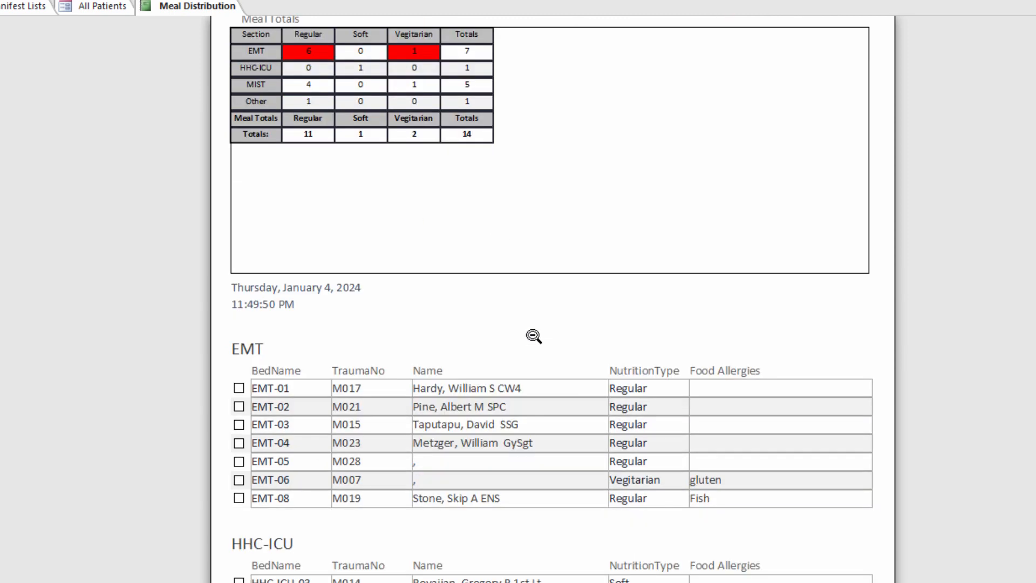
pyautogui.scroll(-2, 516, 325)
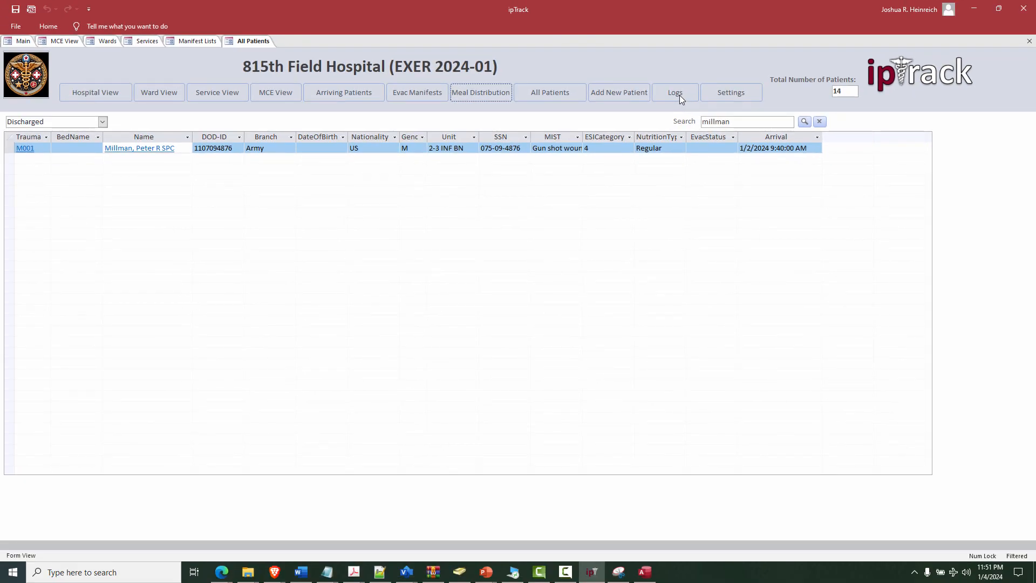
# Step: Open the ipTrack Logs and scroll through the entries, back to M013's newest entry
pyautogui.click(679, 95)
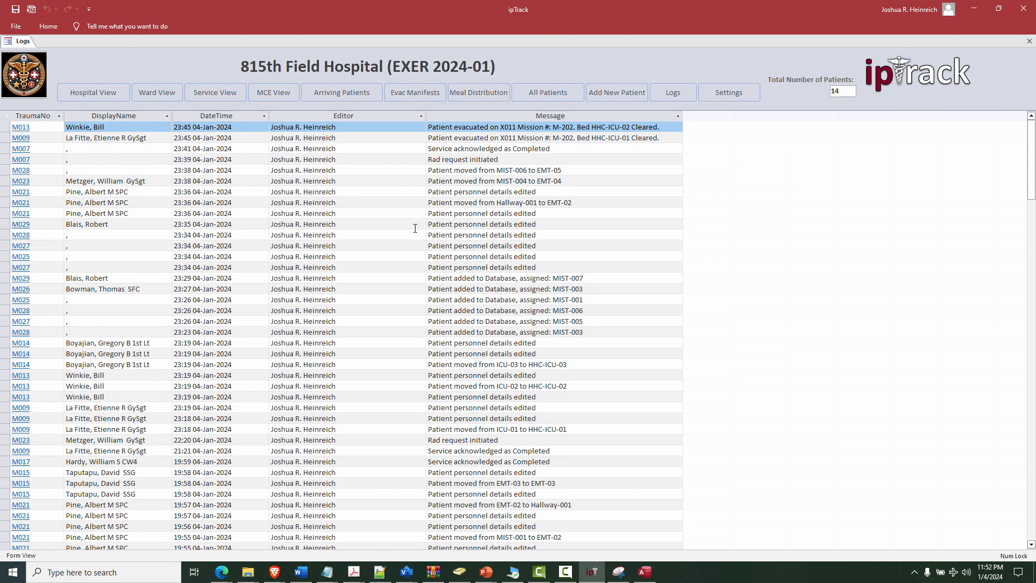
pyautogui.scroll(-20, 415, 228)
pyautogui.scroll(-3, 415, 229)
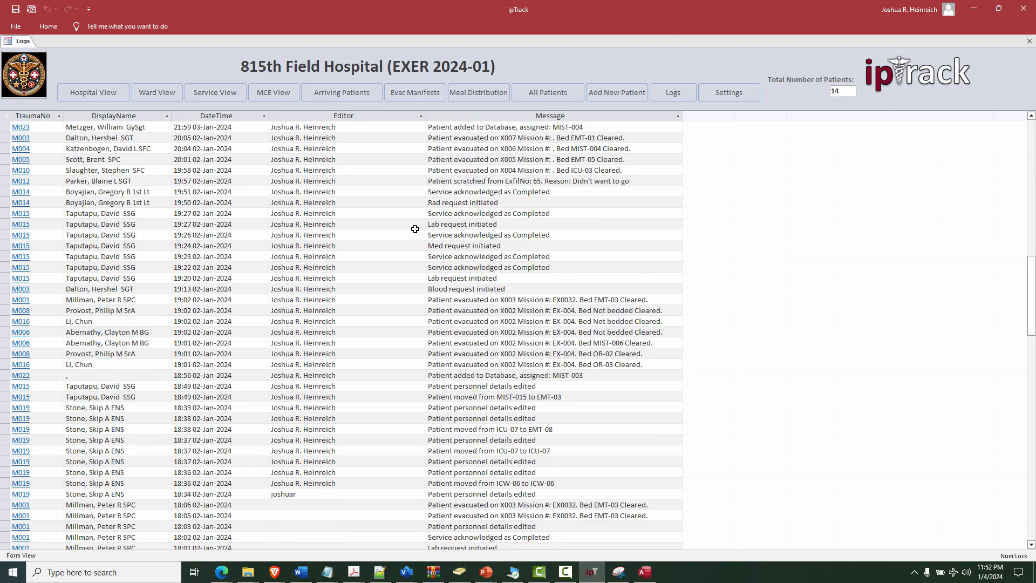
pyautogui.scroll(20, 414, 229)
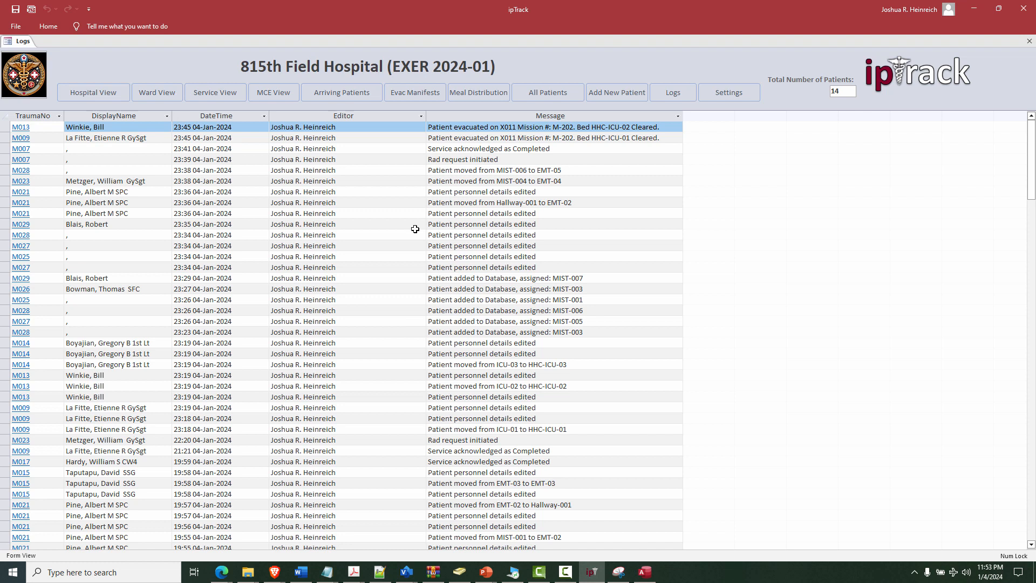
pyautogui.click(19, 127)
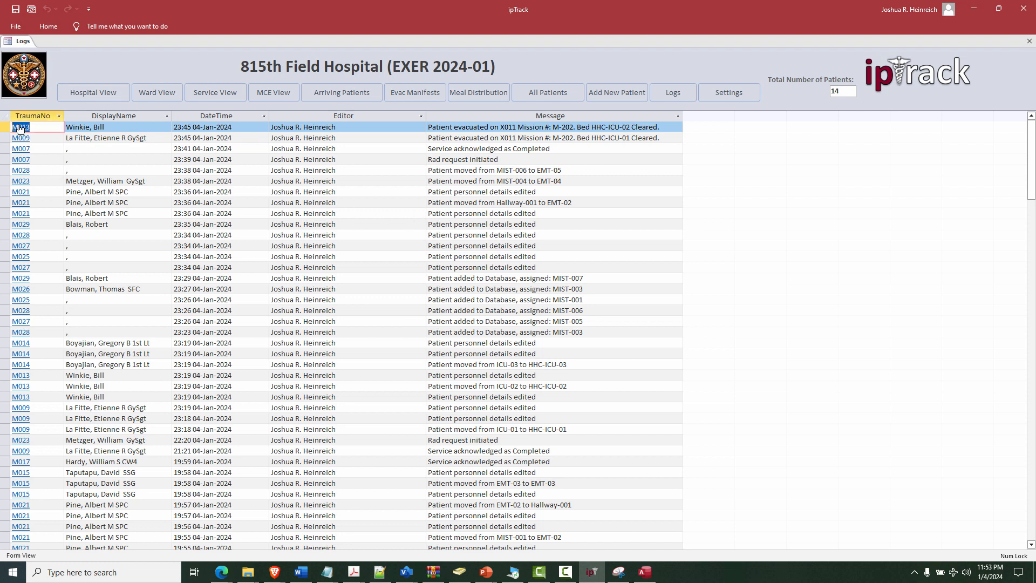
# Step: Add the note 'Very Angry' to patient M013's Notes
pyautogui.click(20, 127)
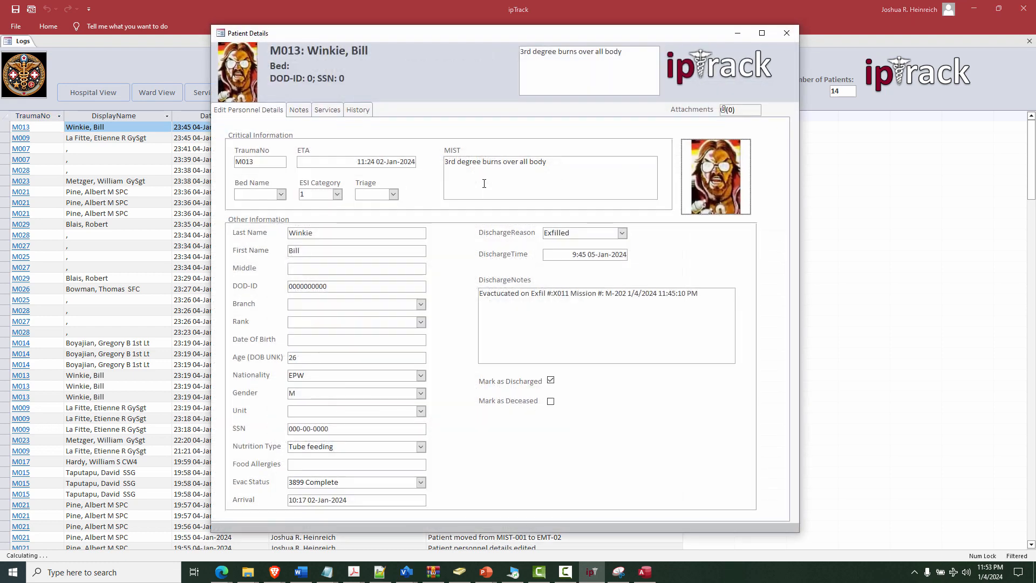
pyautogui.click(351, 111)
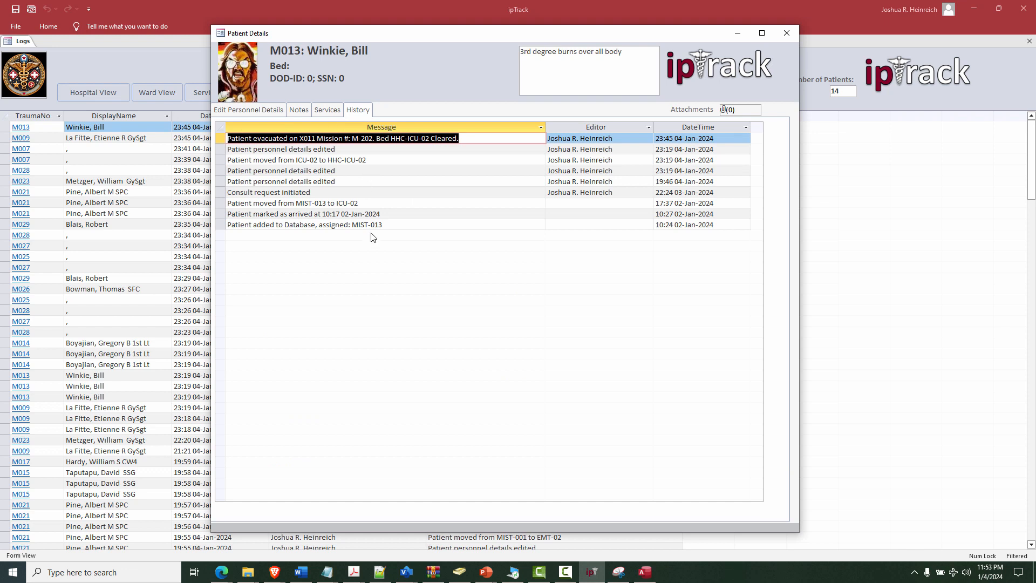
pyautogui.click(299, 111)
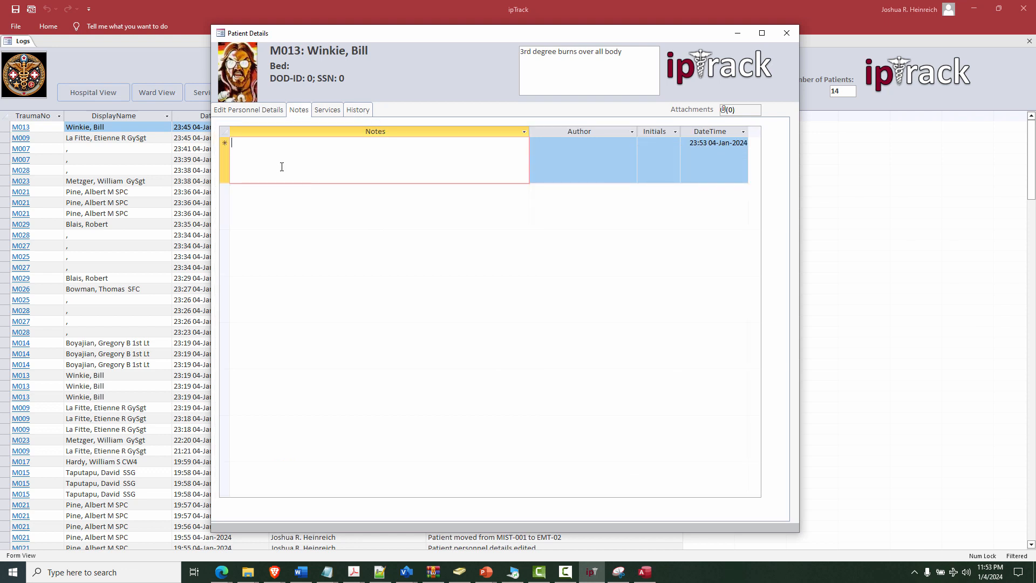
pyautogui.write('Ve')
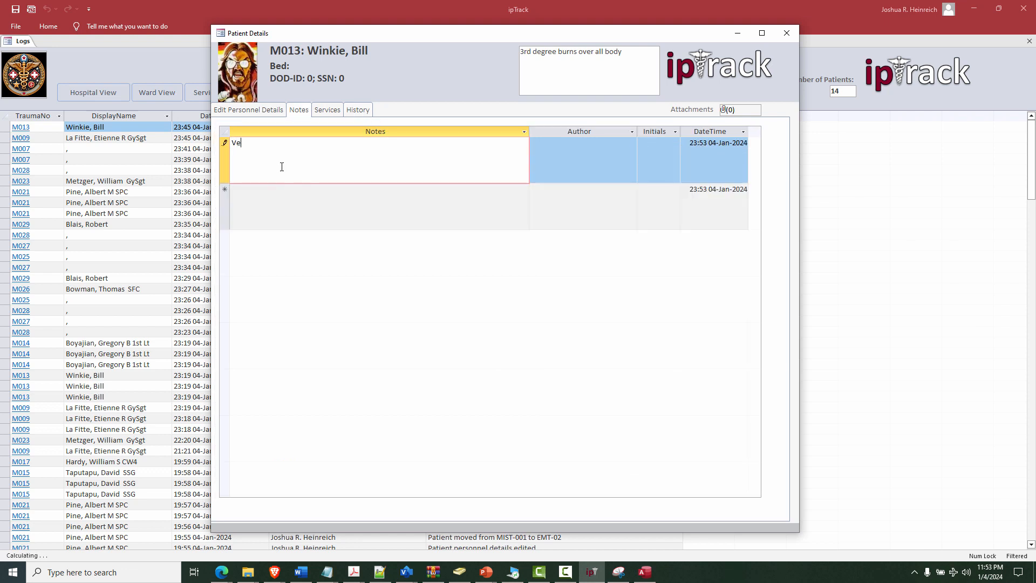
pyautogui.write('ry Angry')
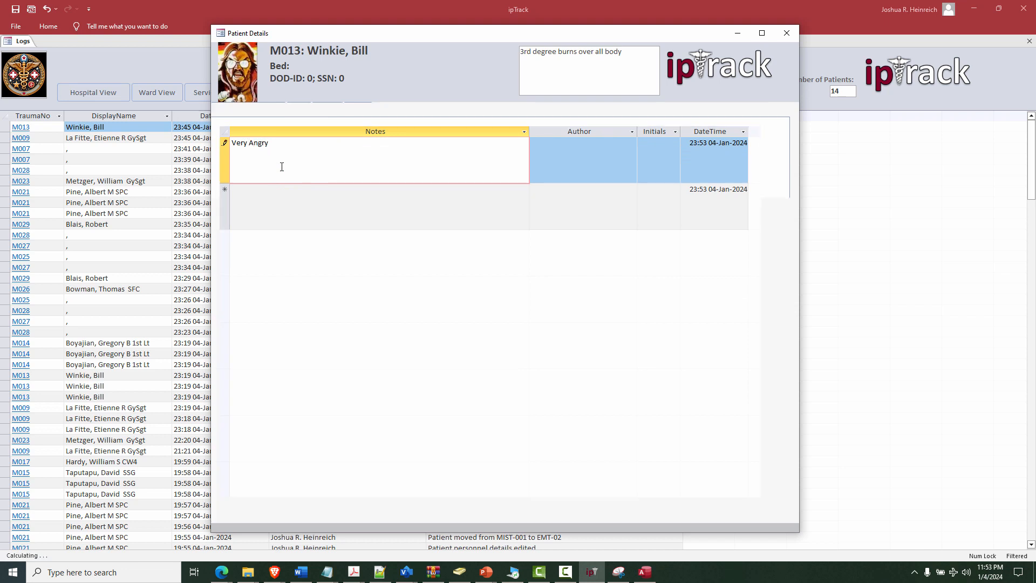
pyautogui.press('Return')
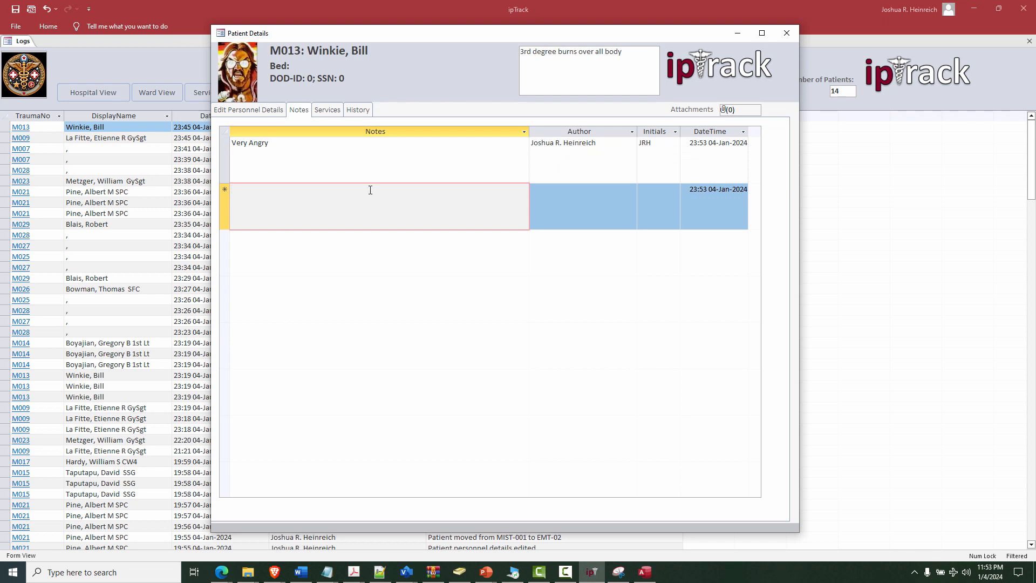
pyautogui.click(606, 153)
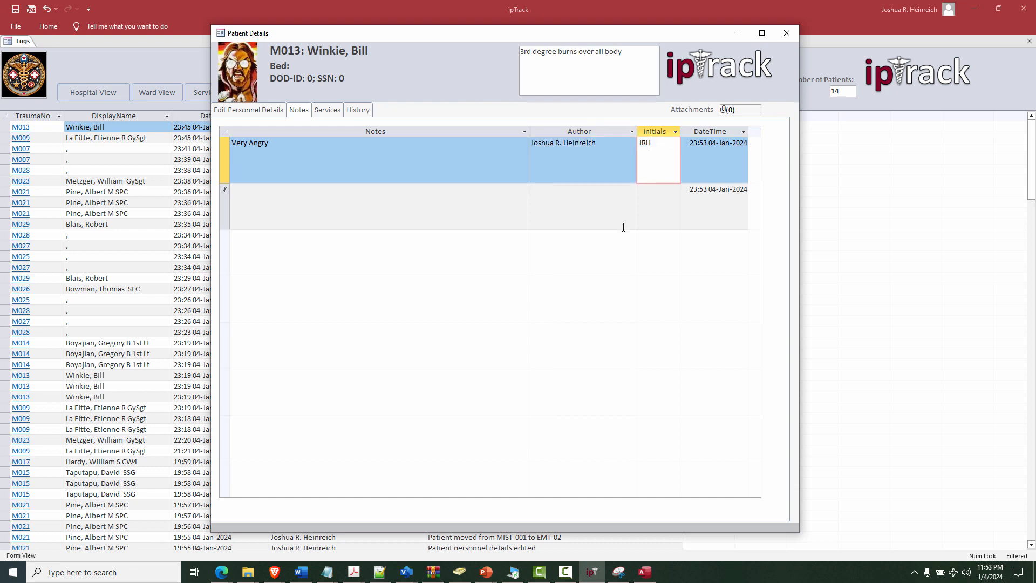
# Step: Review M013's latest history entry, its author and time, then close Patient Details
pyautogui.click(365, 115)
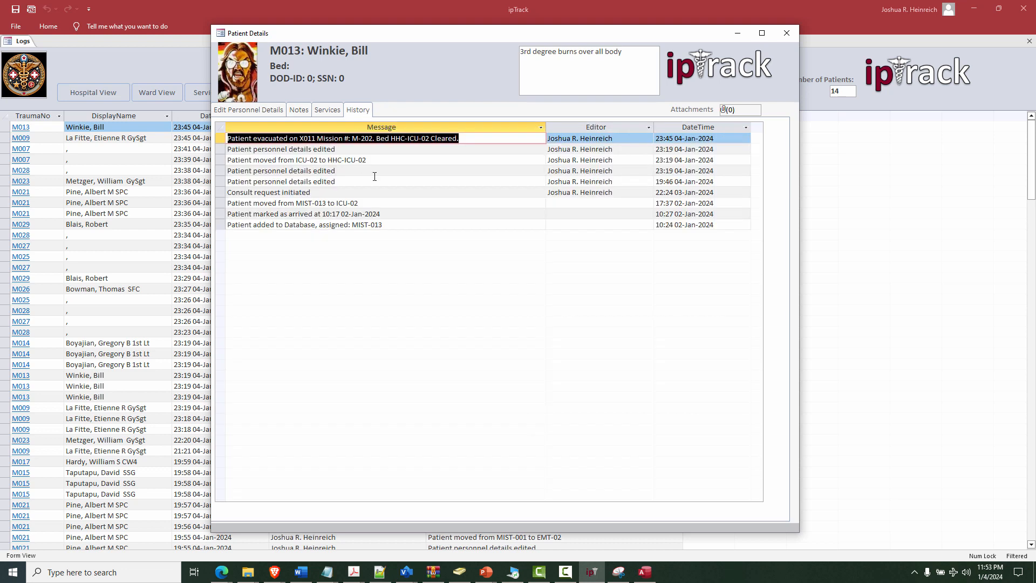
pyautogui.click(625, 142)
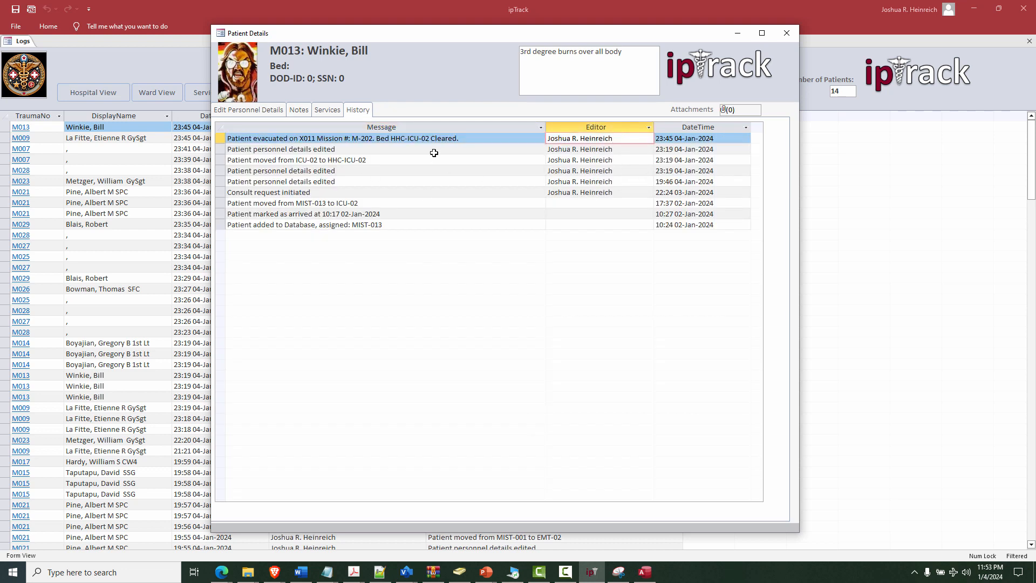
pyautogui.click(532, 142)
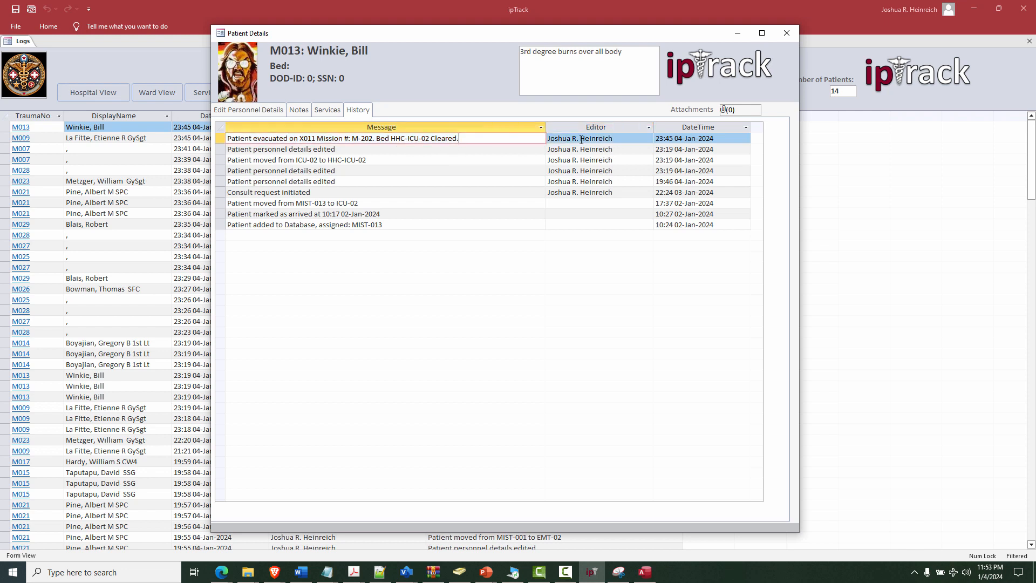
pyautogui.click(616, 138)
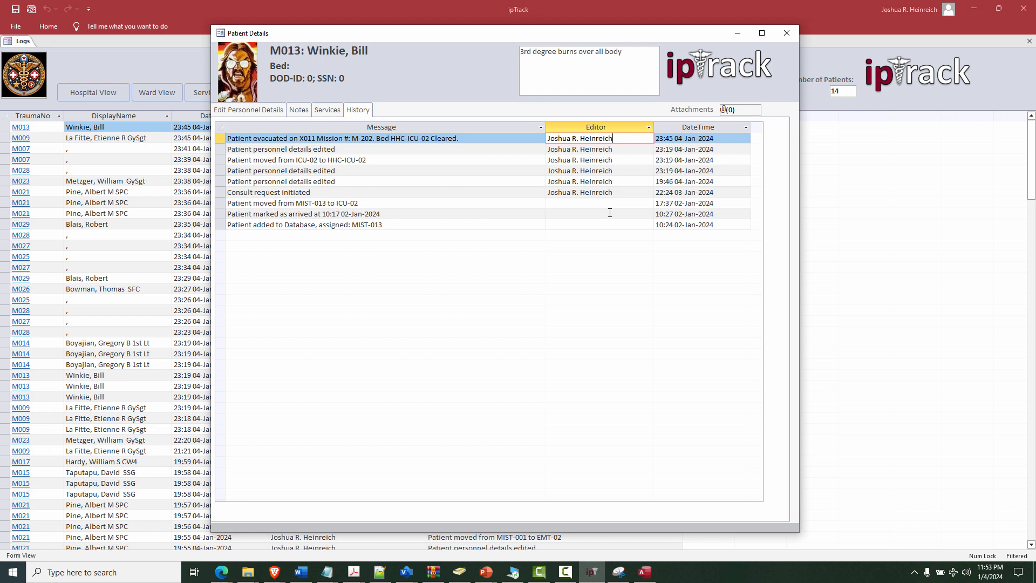
pyautogui.click(729, 138)
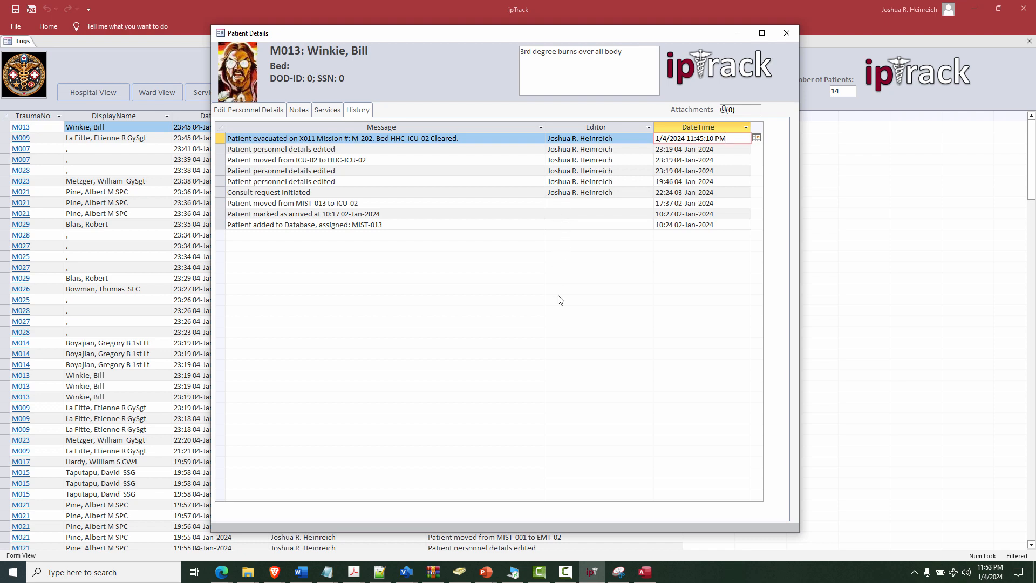
pyautogui.click(780, 34)
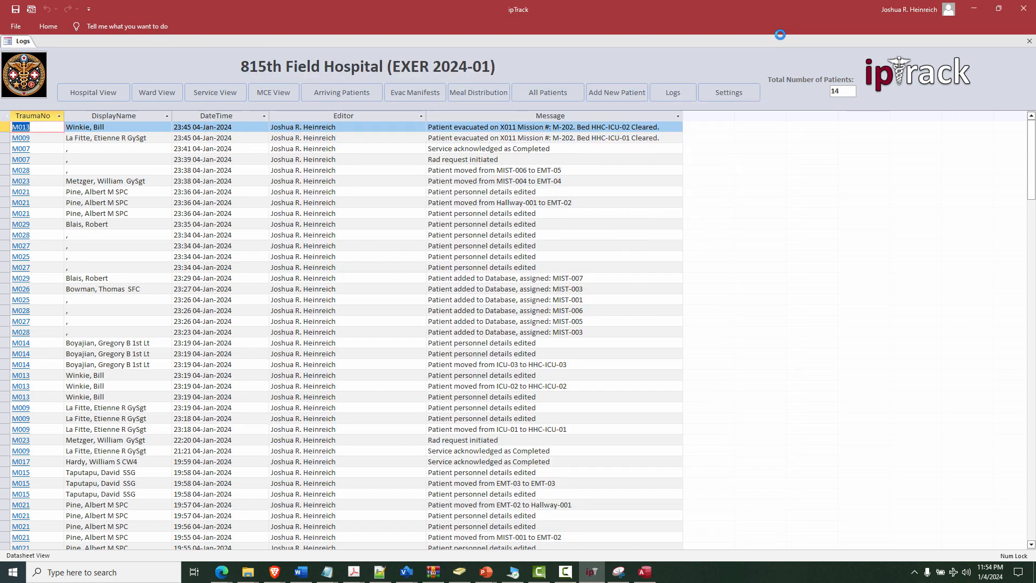